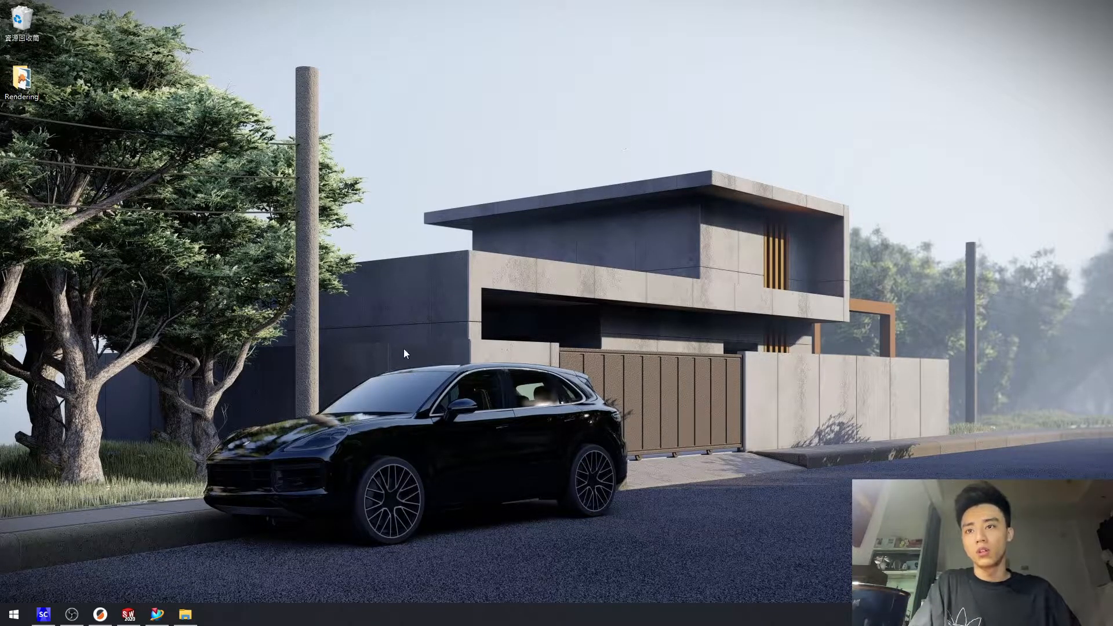
Switch to NX and examine the Adapter1 part, including its engraved back edge and the rounded panel on an arm's outer side
click(157, 614)
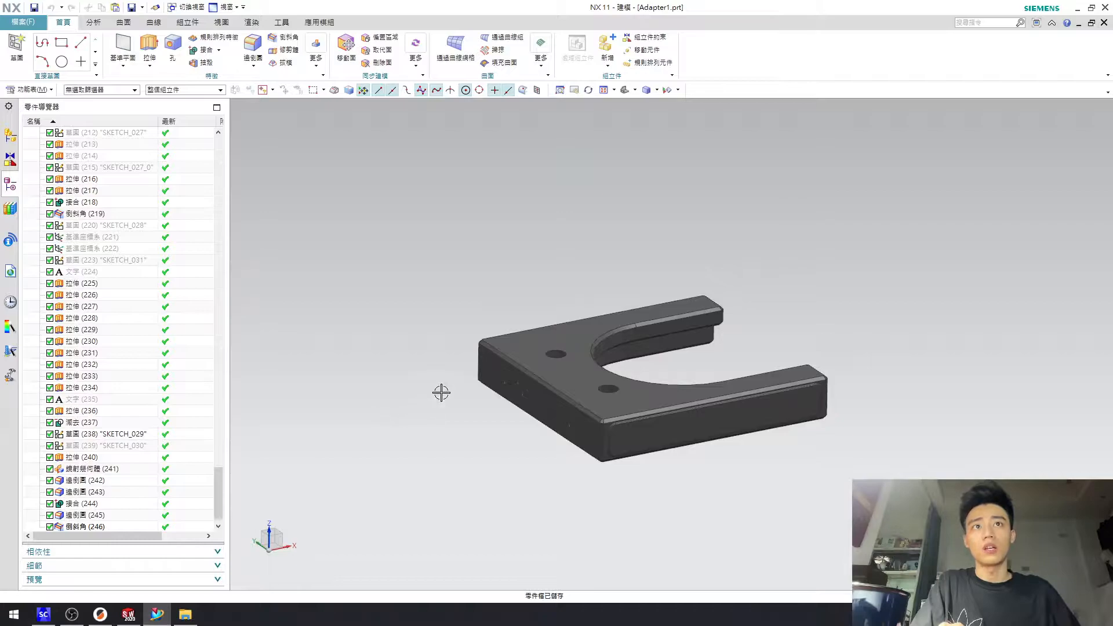
scroll(567, 301, up, 1)
scroll(666, 332, down, 4)
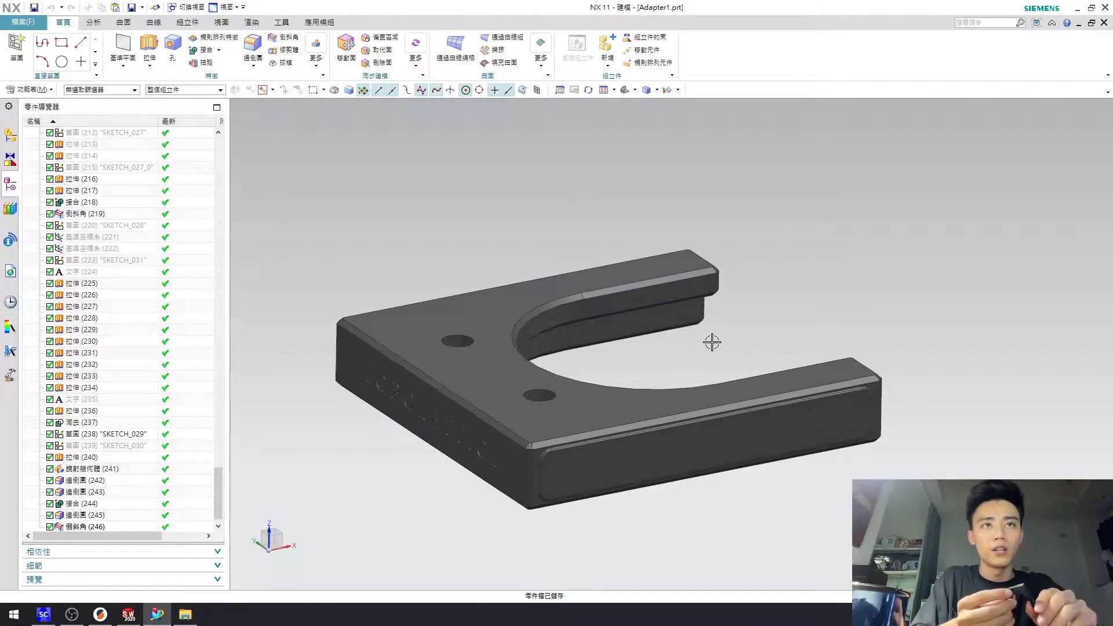
scroll(777, 300, up, 1)
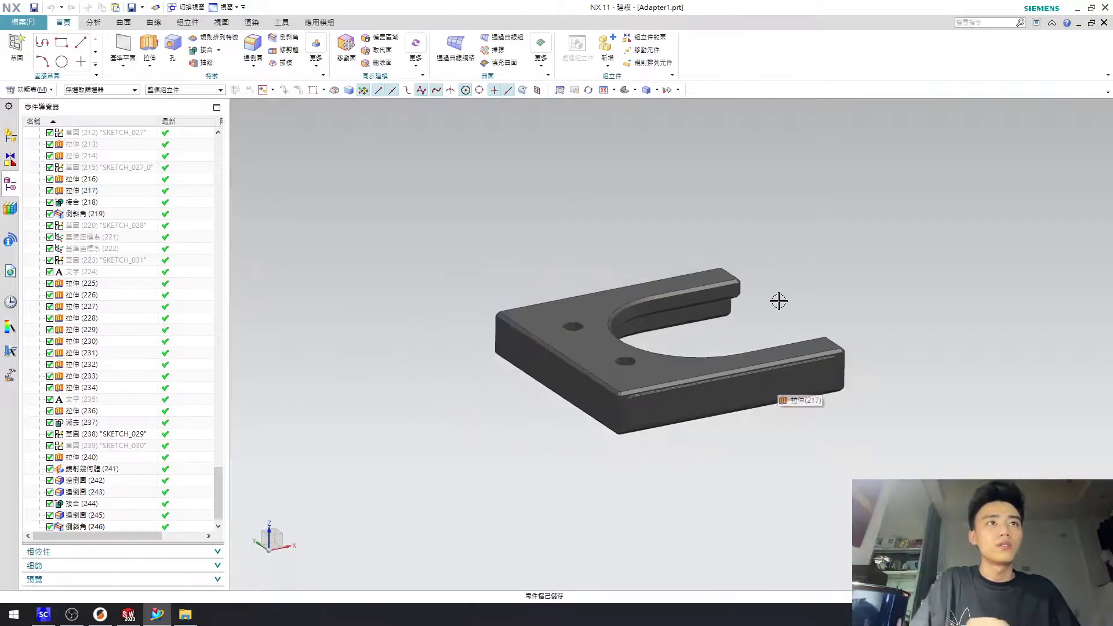
scroll(722, 365, down, 2)
middle_drag(659, 426, 665, 400)
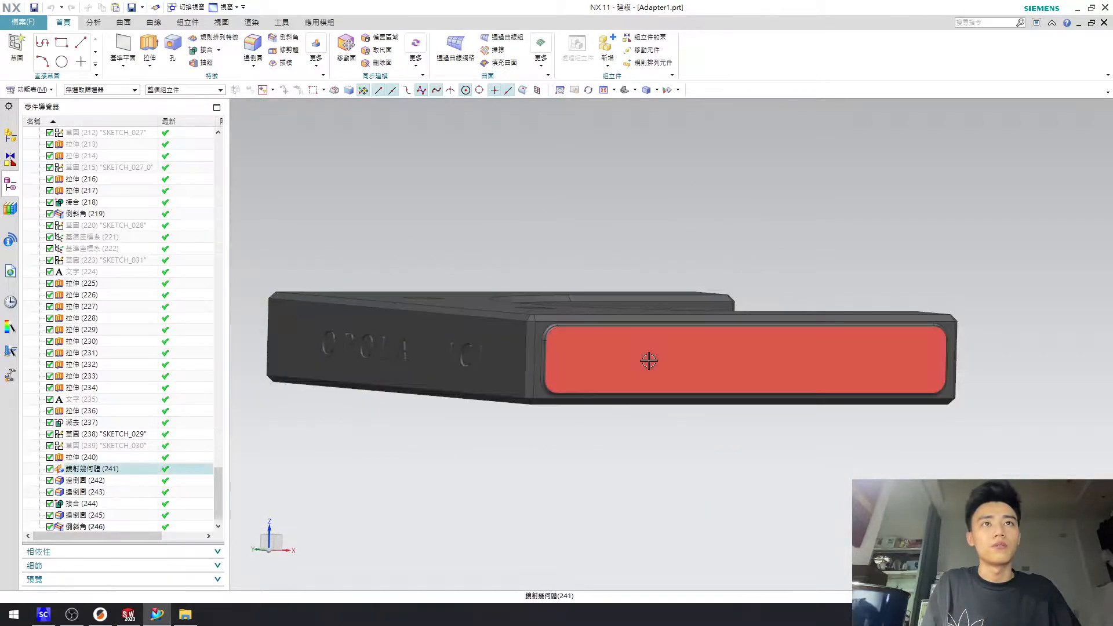
scroll(651, 360, down, 2)
middle_drag(651, 360, 672, 359)
scroll(637, 360, up, 1)
scroll(603, 360, down, 1)
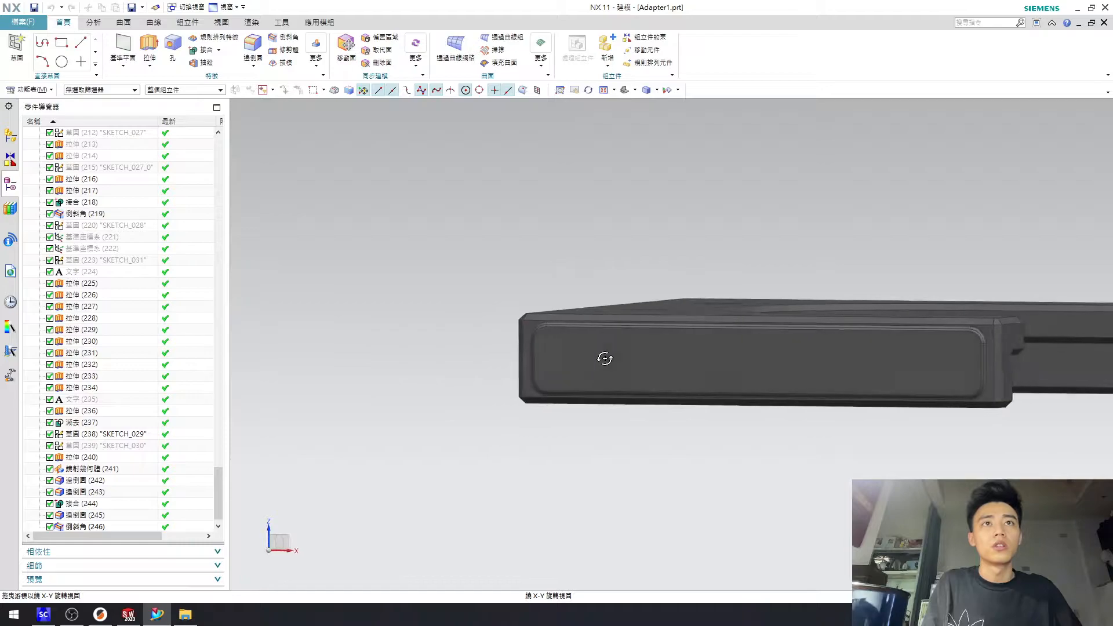
Save the Adapter1 part
middle_drag(589, 351, 640, 408)
key(ctrl+s)
scroll(661, 409, down, 2)
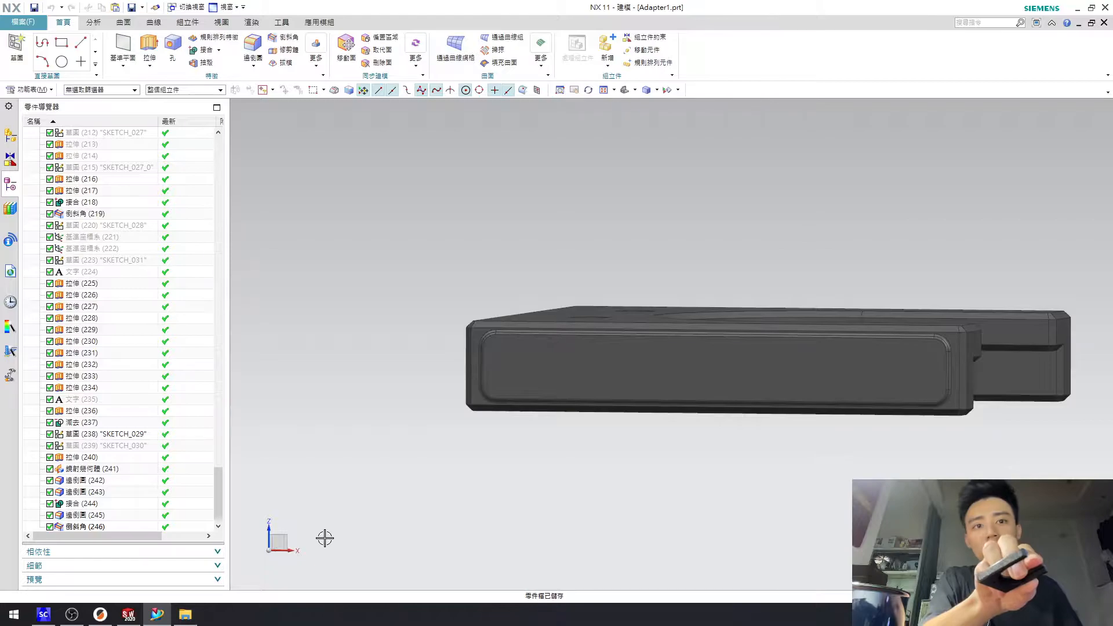
click(72, 615)
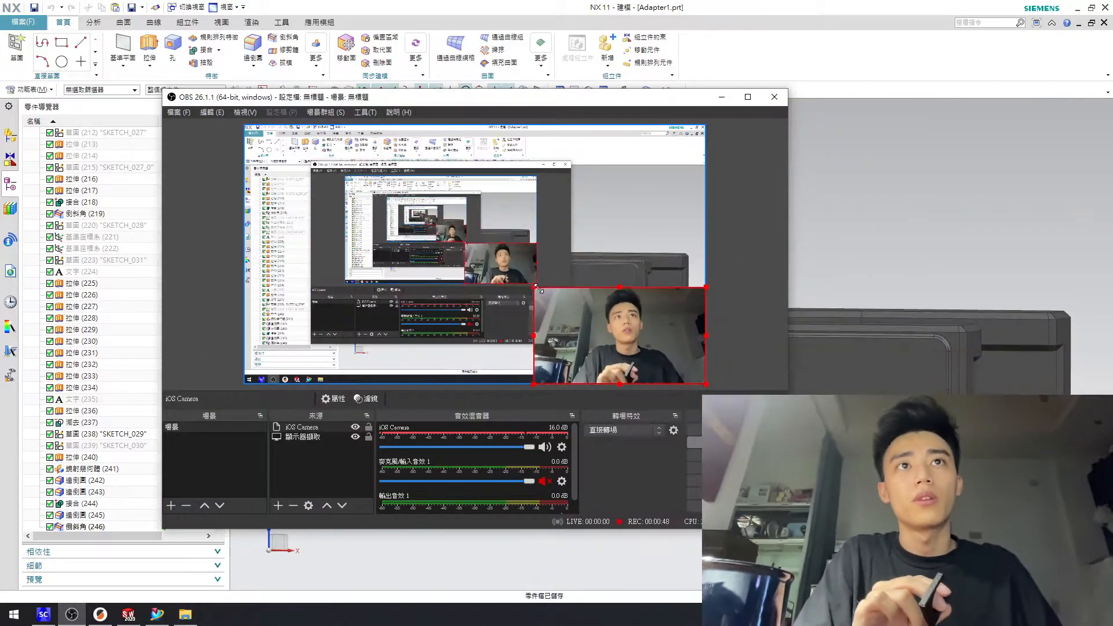
click(939, 253)
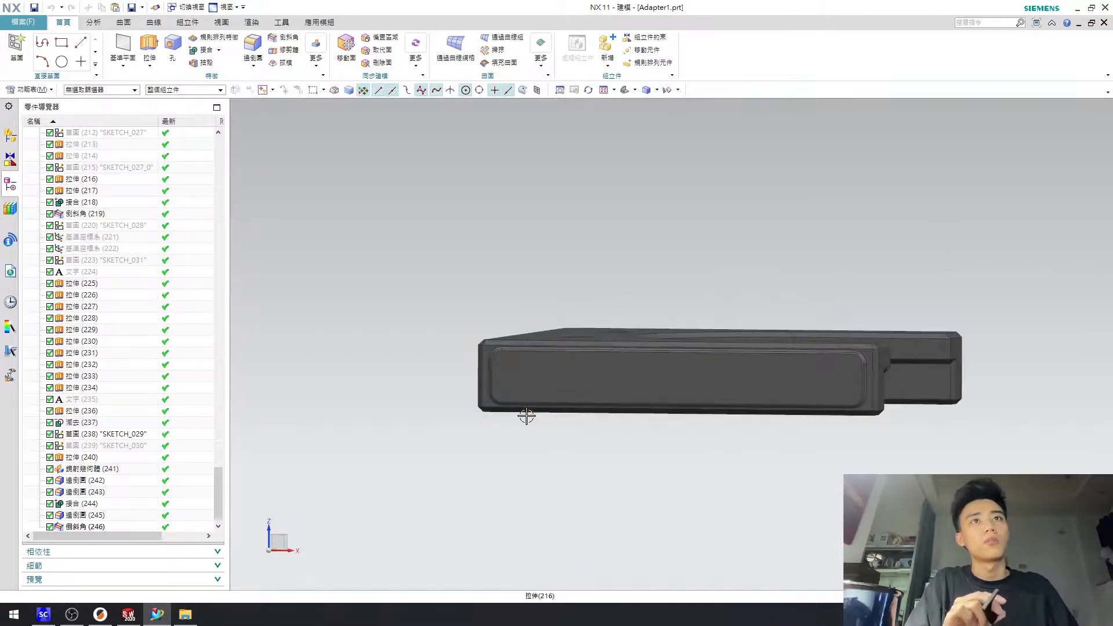
middle_drag(537, 365, 484, 299)
middle_drag(732, 233, 675, 221)
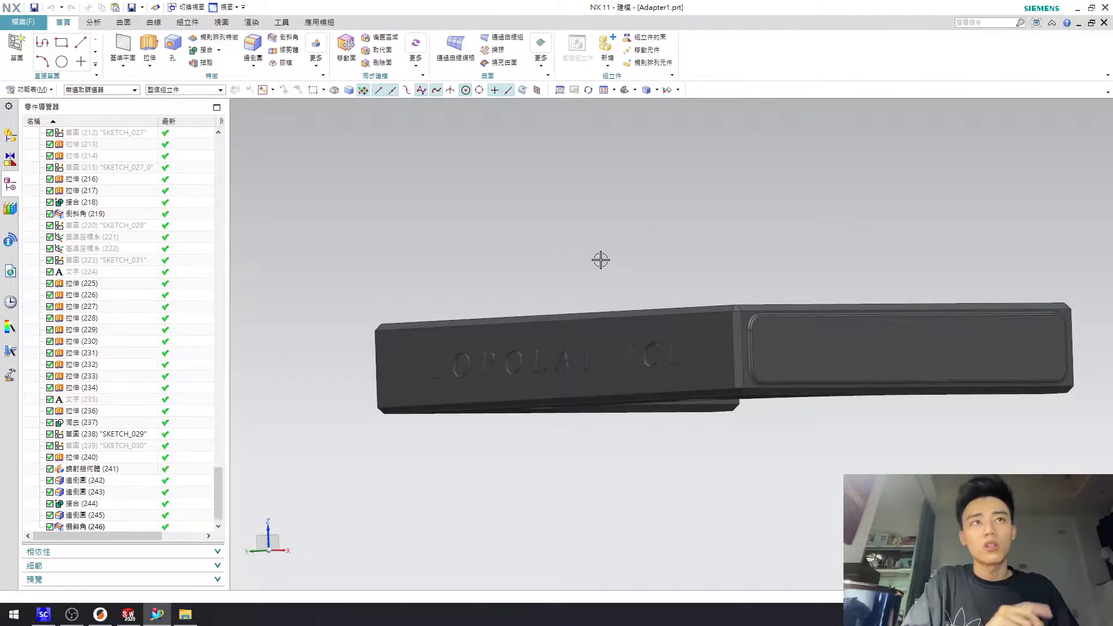
middle_drag(601, 255, 681, 235)
scroll(680, 234, up, 3)
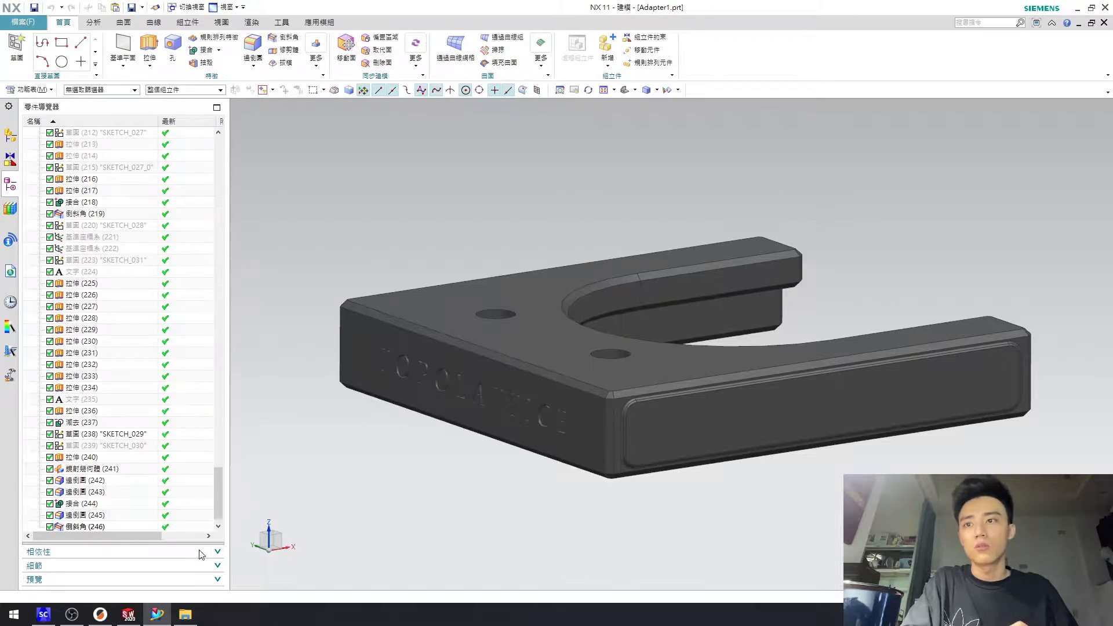
Switch to SOLIDWORKS and open Adapter1.prt from the Raman Porbe Adapter folder
click(128, 613)
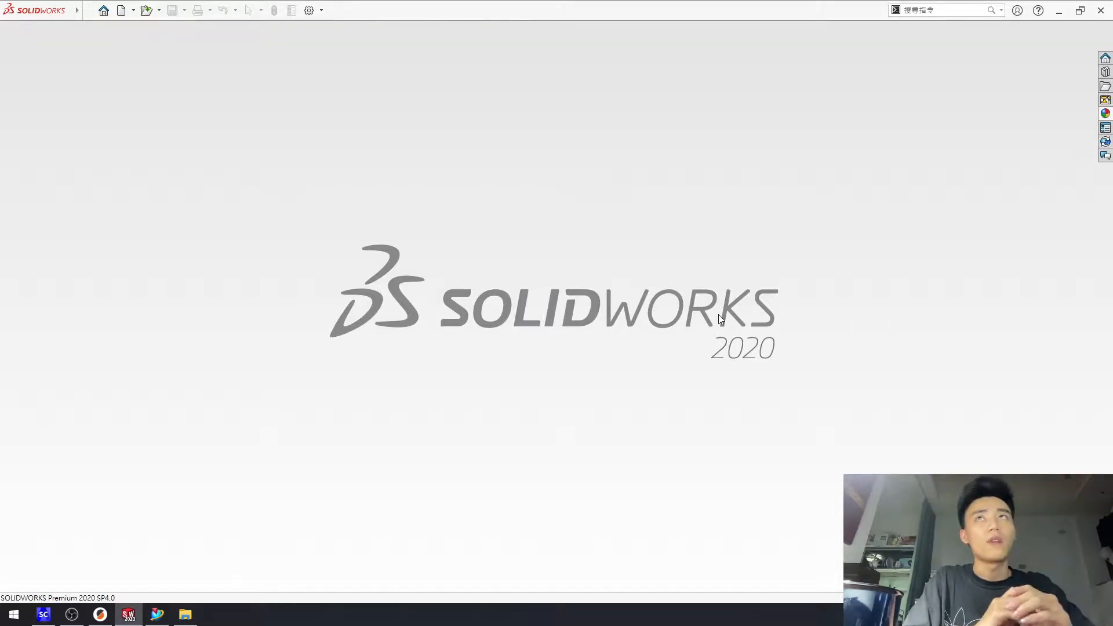
click(159, 12)
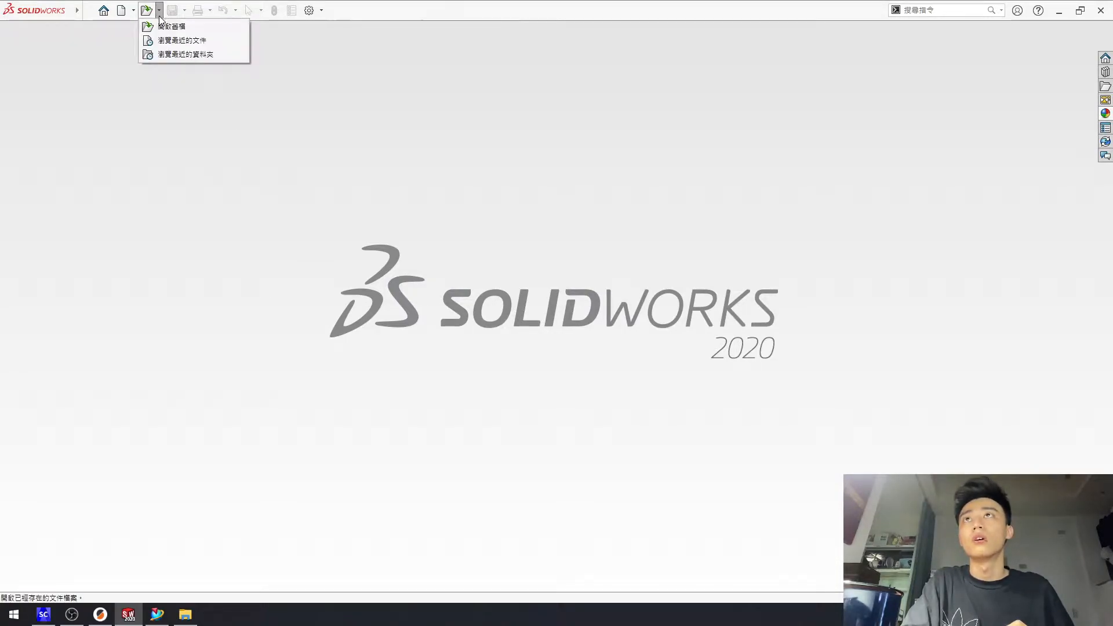
click(165, 25)
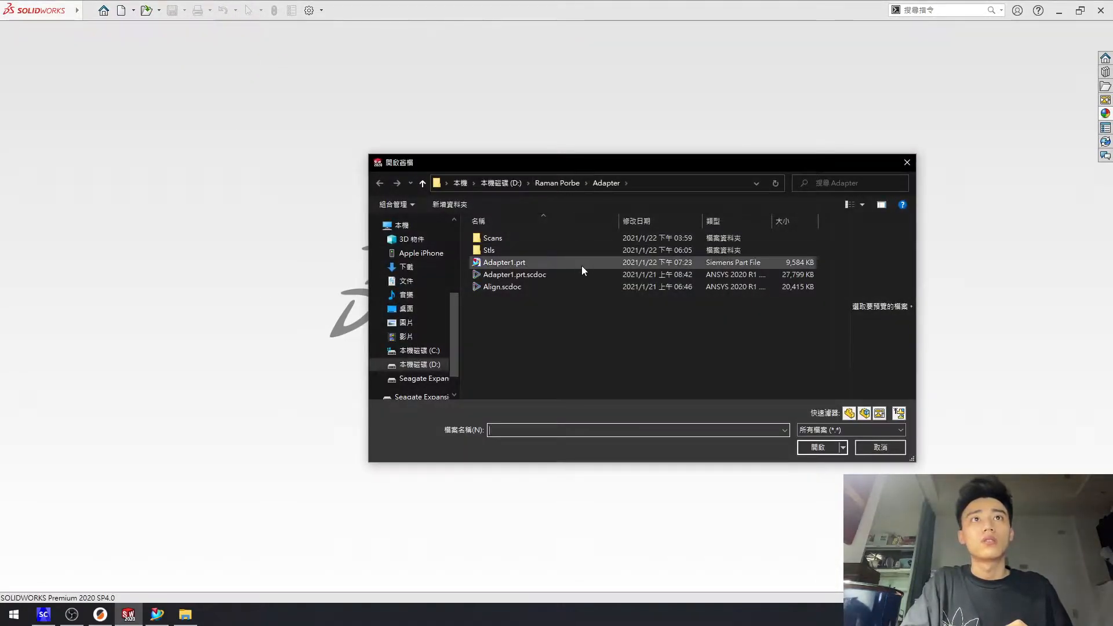
click(581, 266)
click(817, 467)
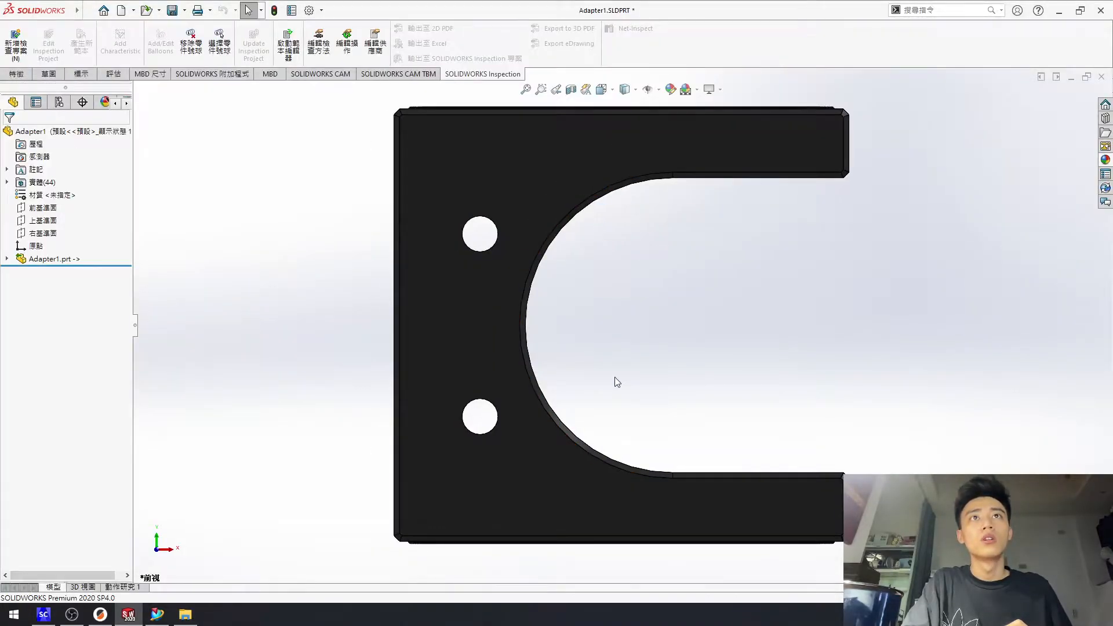
Select the rounded rectangular panel faces on the outer sides of both adapter arms
scroll(615, 377, up, 3)
scroll(642, 343, down, 1)
middle_drag(650, 308, 603, 447)
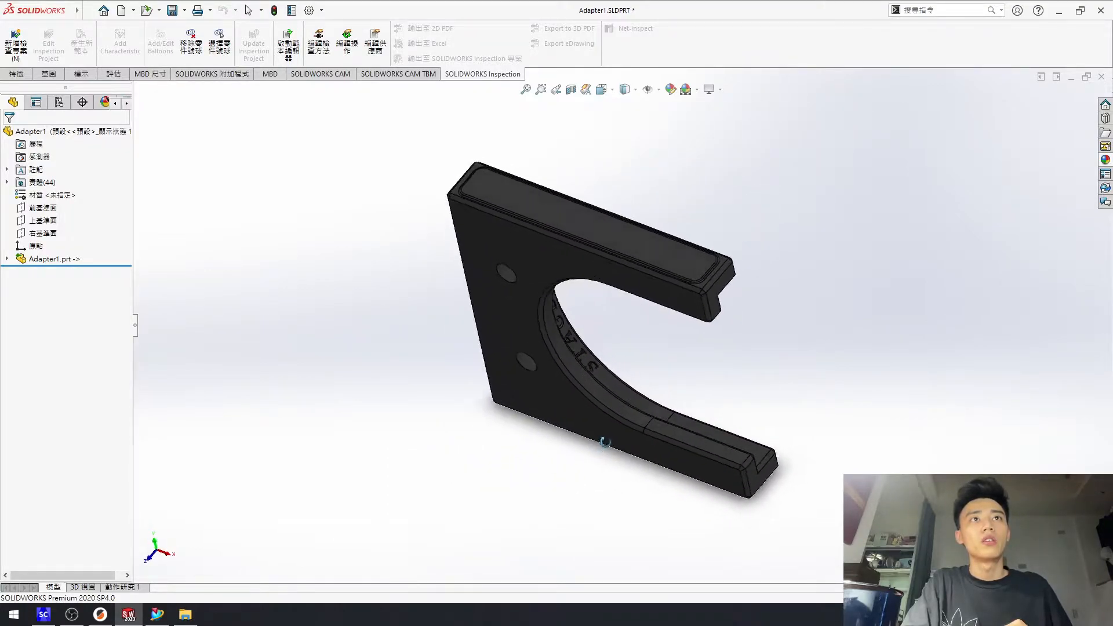
mouse_move(738, 404)
middle_down()
mouse_move(574, 259)
mouse_move(565, 226)
mouse_move(688, 365)
mouse_move(759, 408)
mouse_move(724, 400)
middle_up()
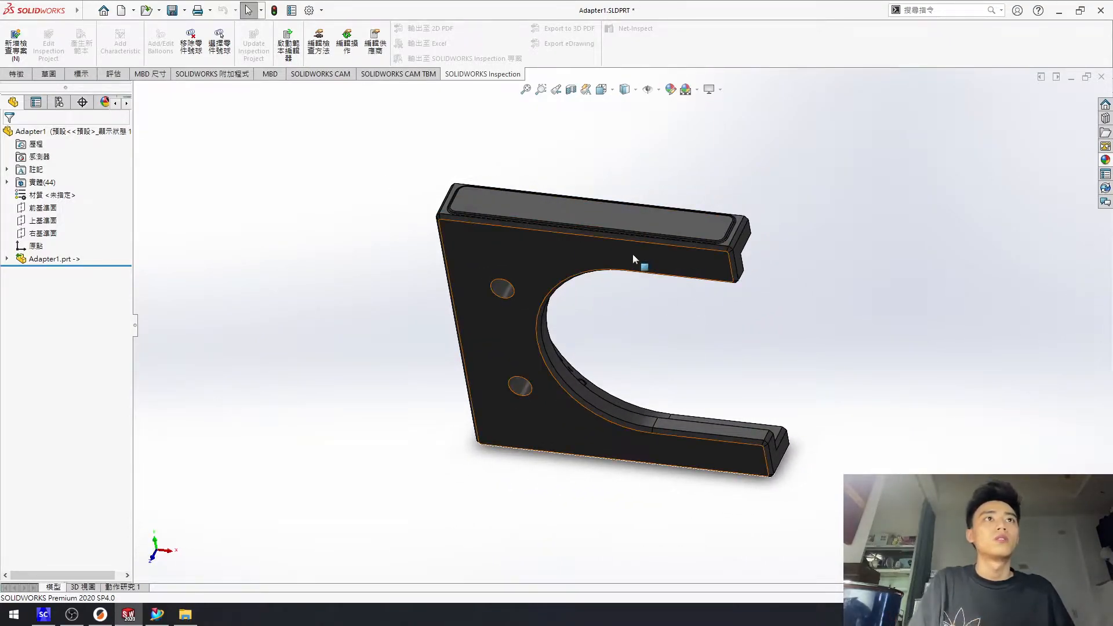
click(661, 222)
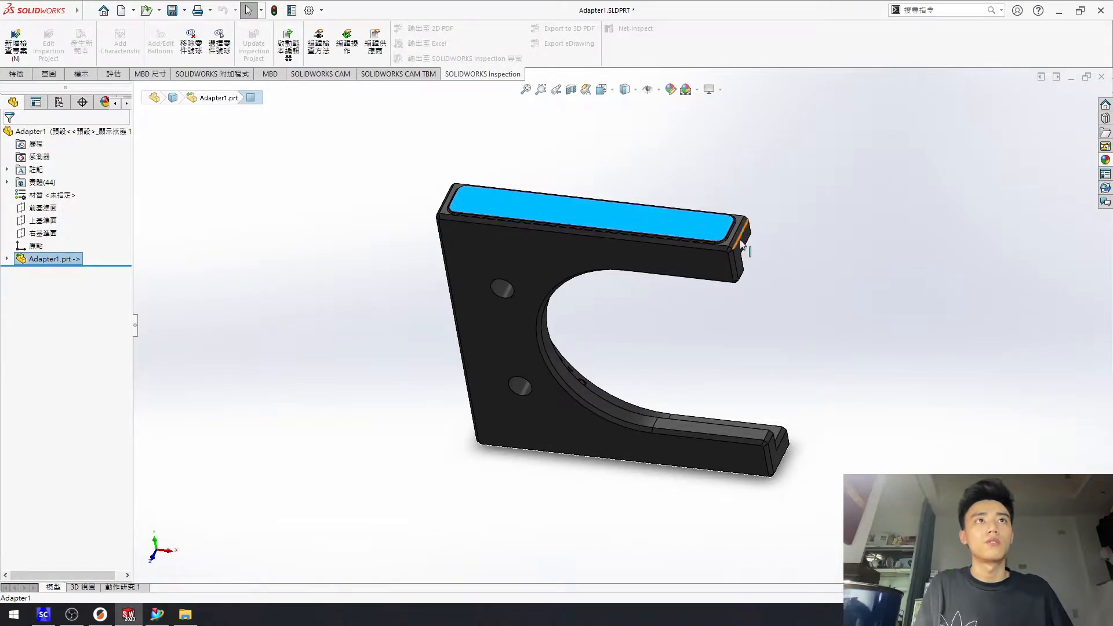
middle_drag(685, 288, 655, 336)
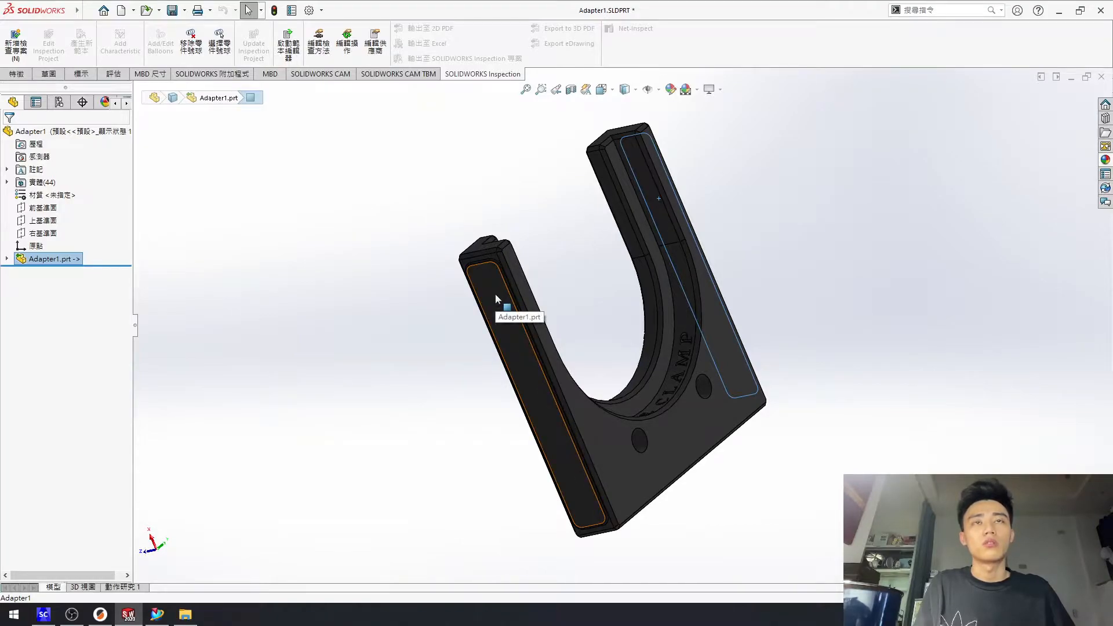
click(508, 321)
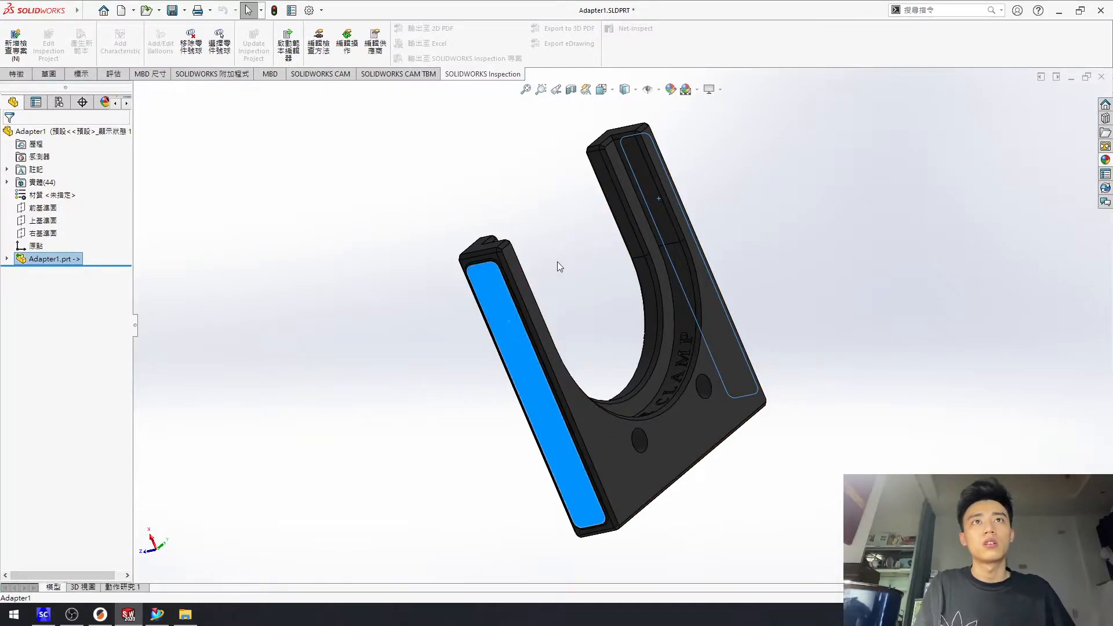
middle_drag(555, 263, 750, 456)
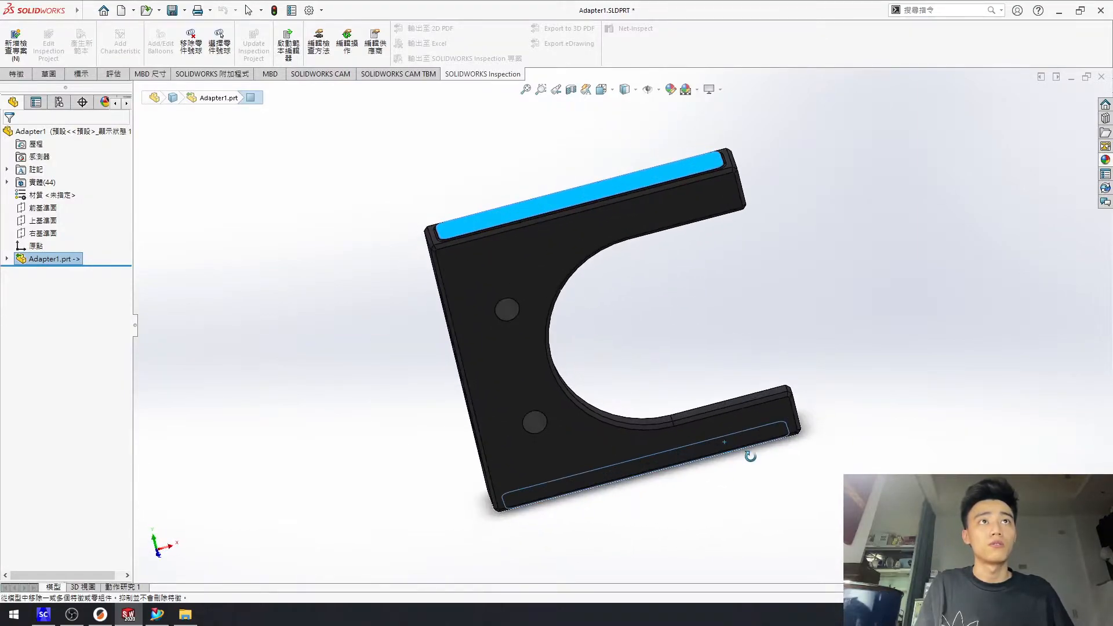
Open the appearance settings for the two selected panel faces at face level
right_click(655, 175)
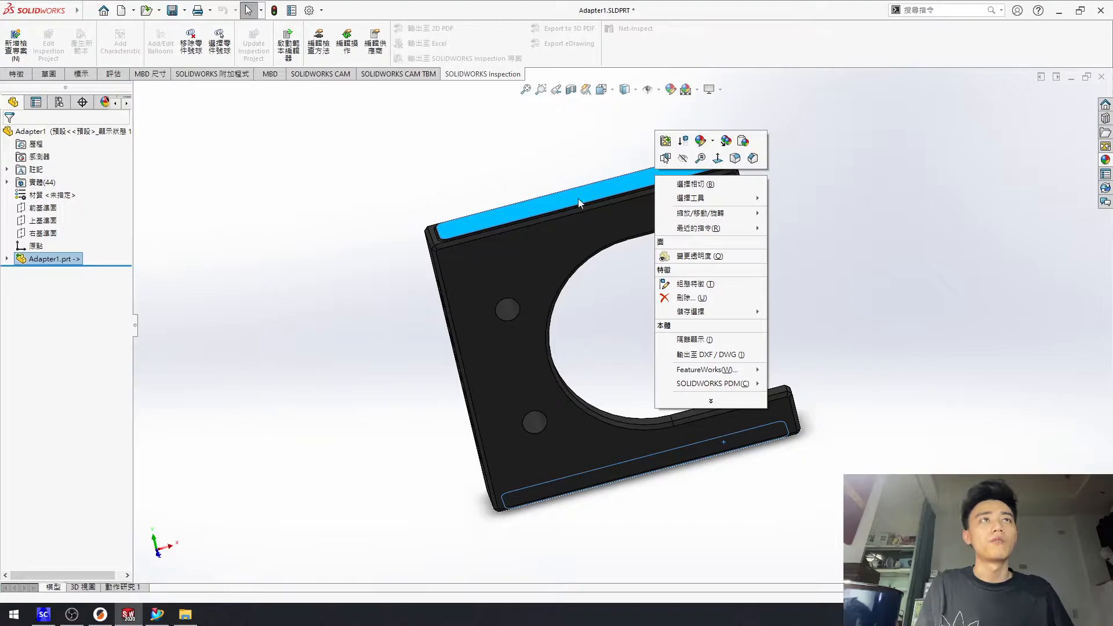
click(713, 145)
click(714, 145)
click(714, 145)
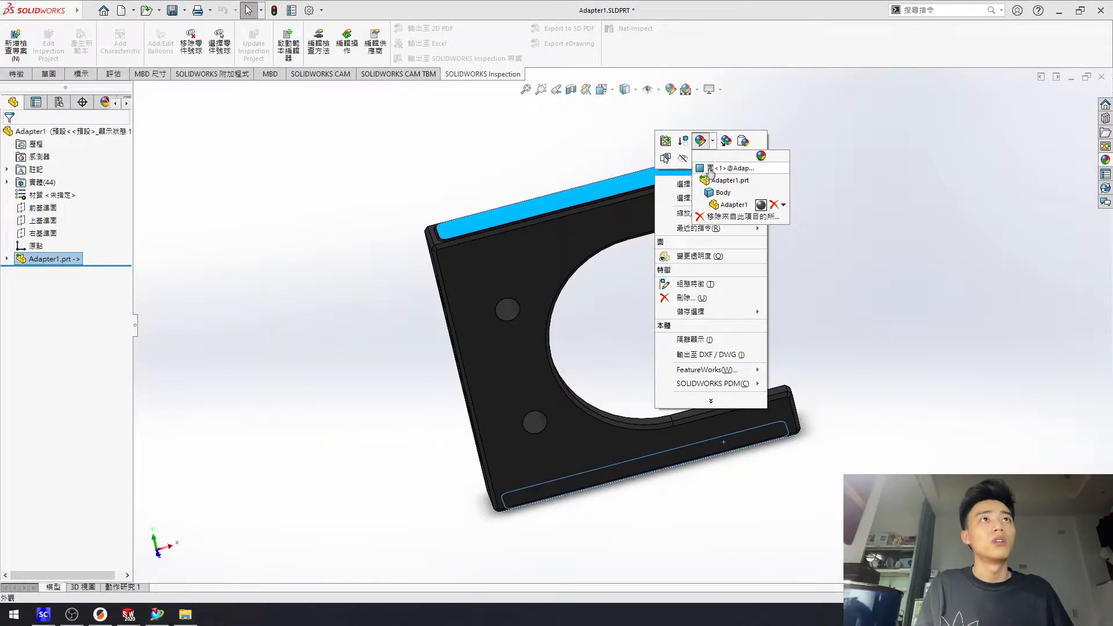
click(710, 168)
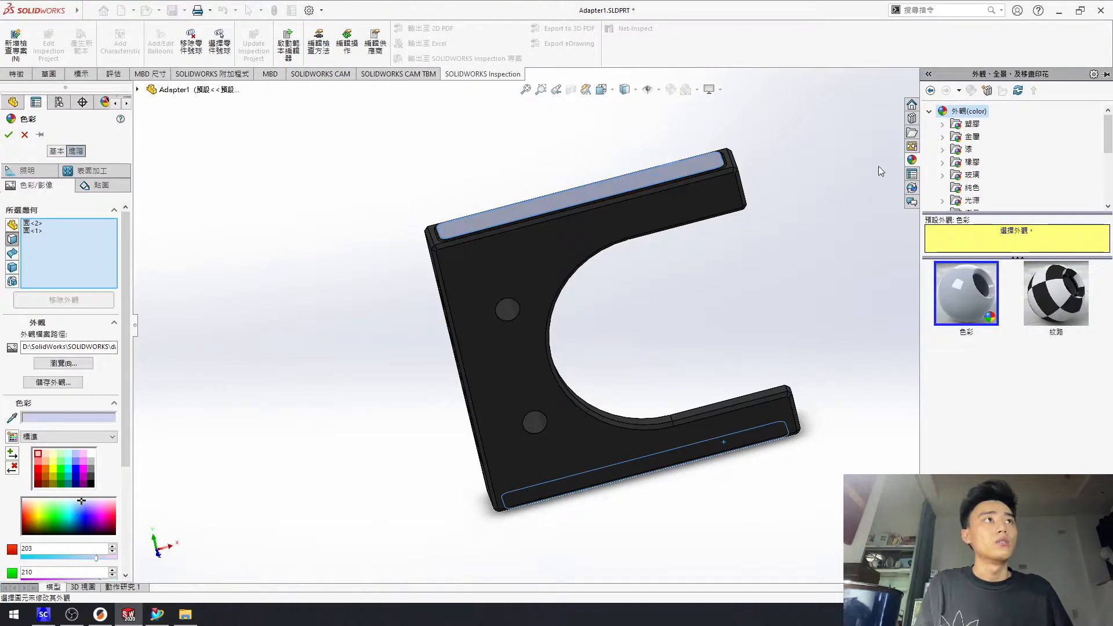
Apply the 泡泡型式 appearance from the 3D 紋路 library under 雜項 to the two panel faces
scroll(988, 168, down, 3)
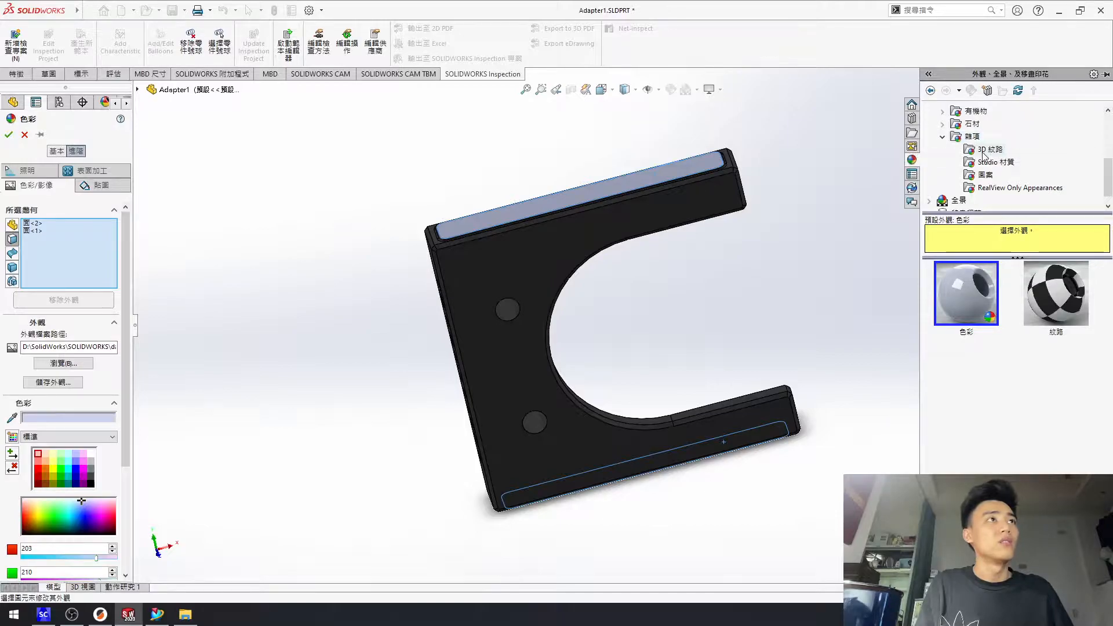
click(985, 152)
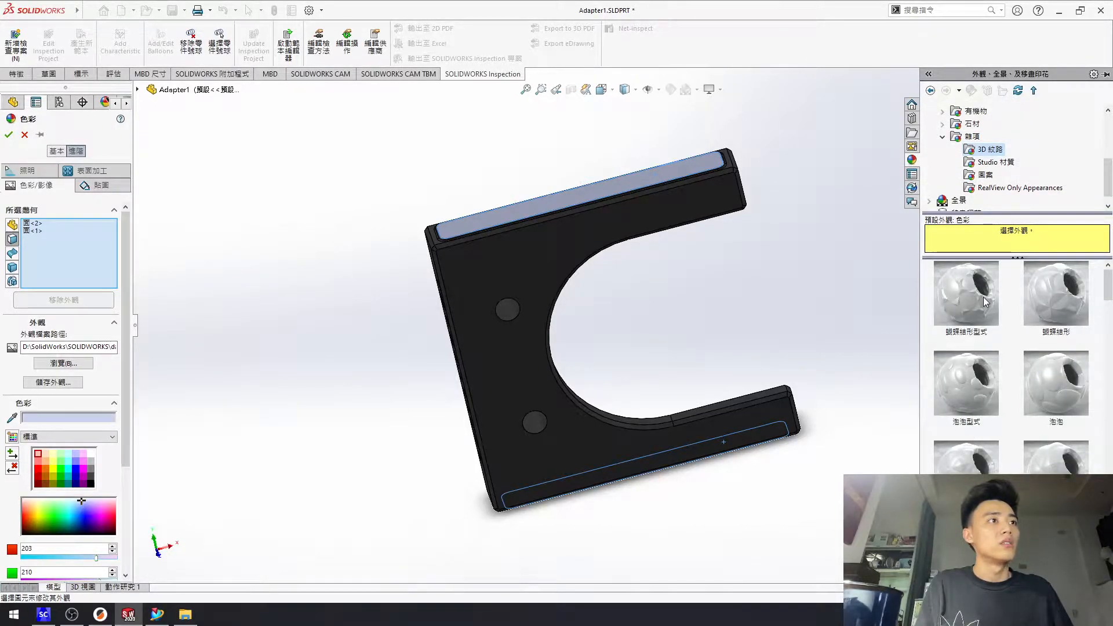
scroll(985, 302, down, 3)
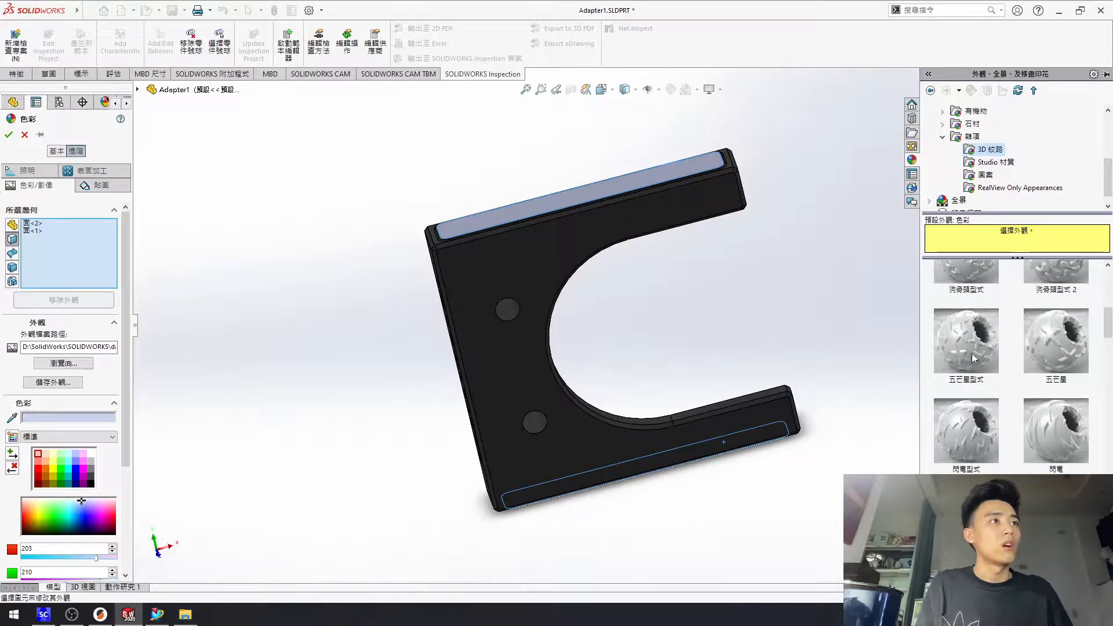
scroll(1063, 375, down, 2)
scroll(1031, 417, down, 2)
scroll(963, 393, up, 5)
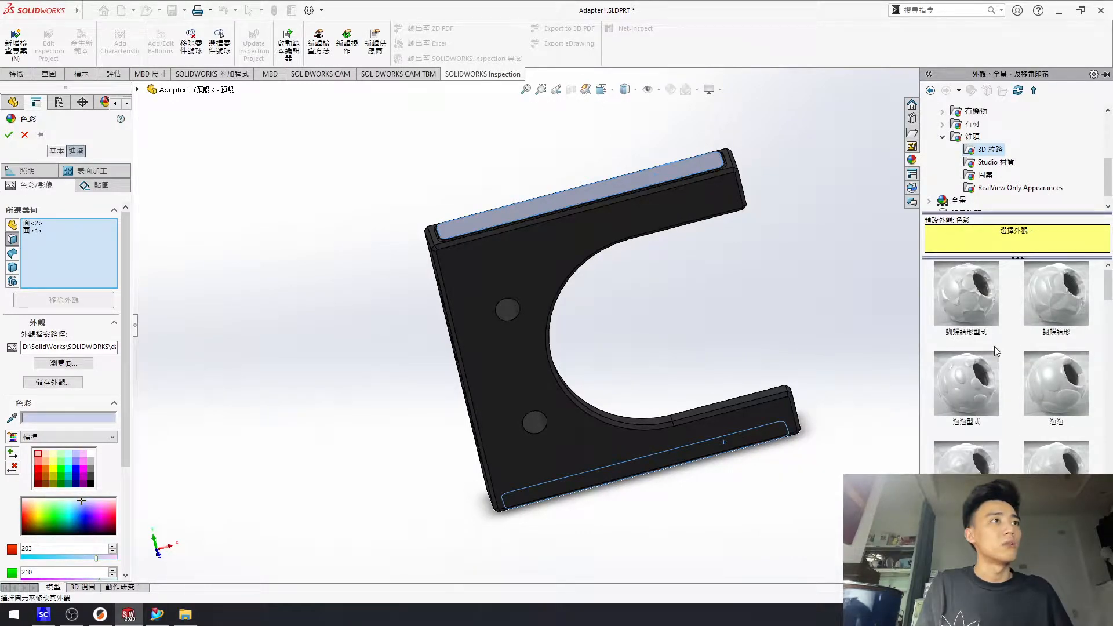
click(970, 397)
Examine the bubble texture on the arm's panel face up close and from several angles
middle_drag(775, 344, 736, 469)
scroll(688, 260, down, 3)
scroll(626, 318, up, 4)
scroll(601, 467, down, 5)
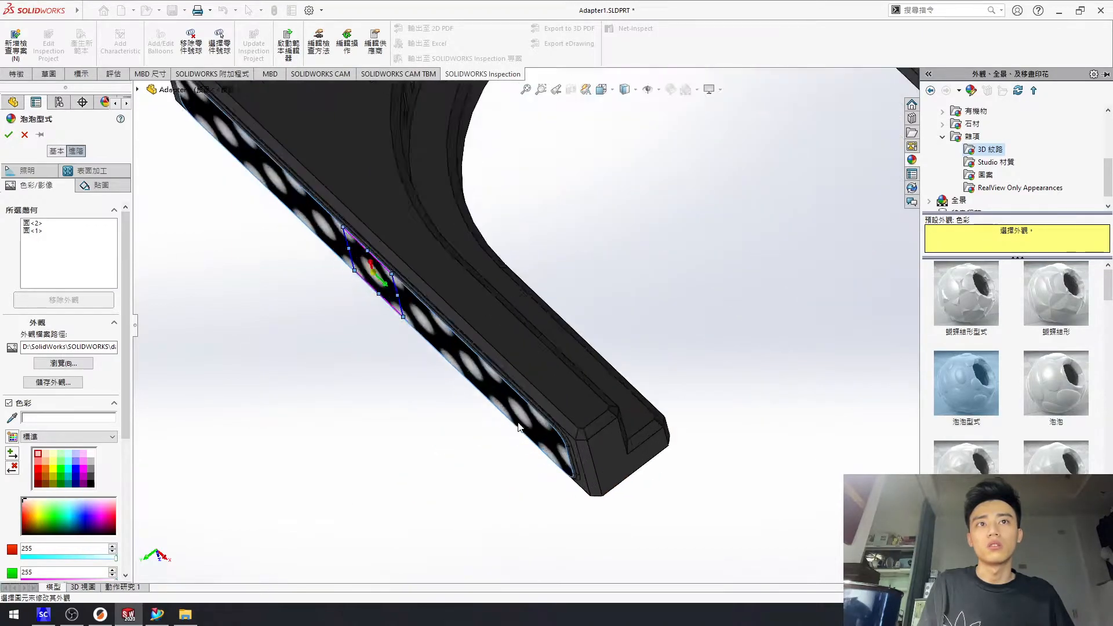
scroll(636, 371, up, 5)
scroll(679, 238, down, 3)
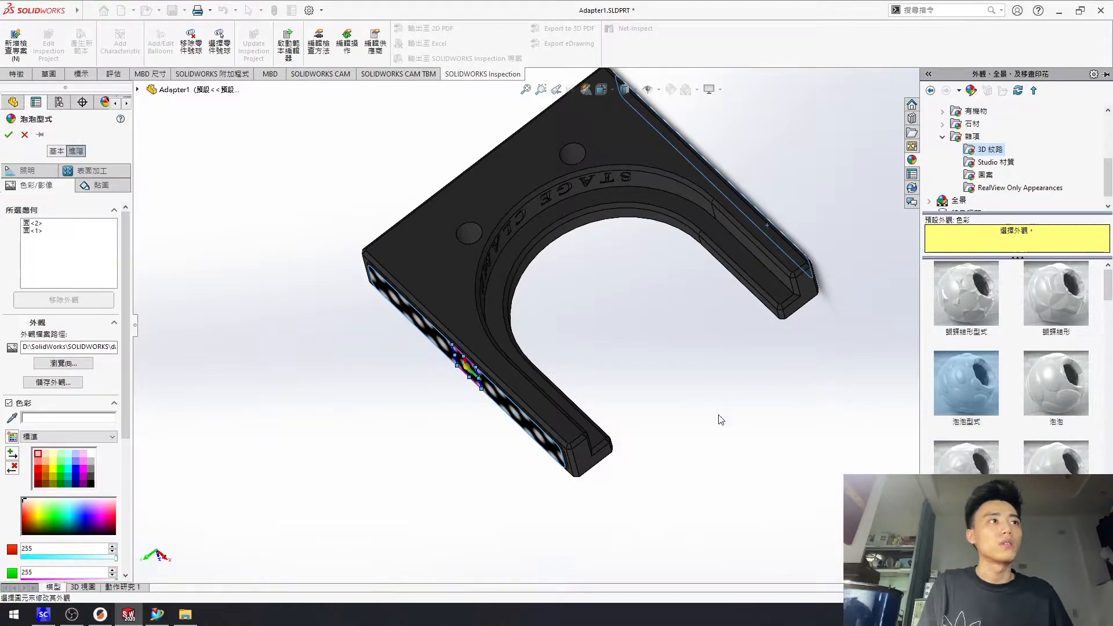
middle_drag(674, 410, 730, 342)
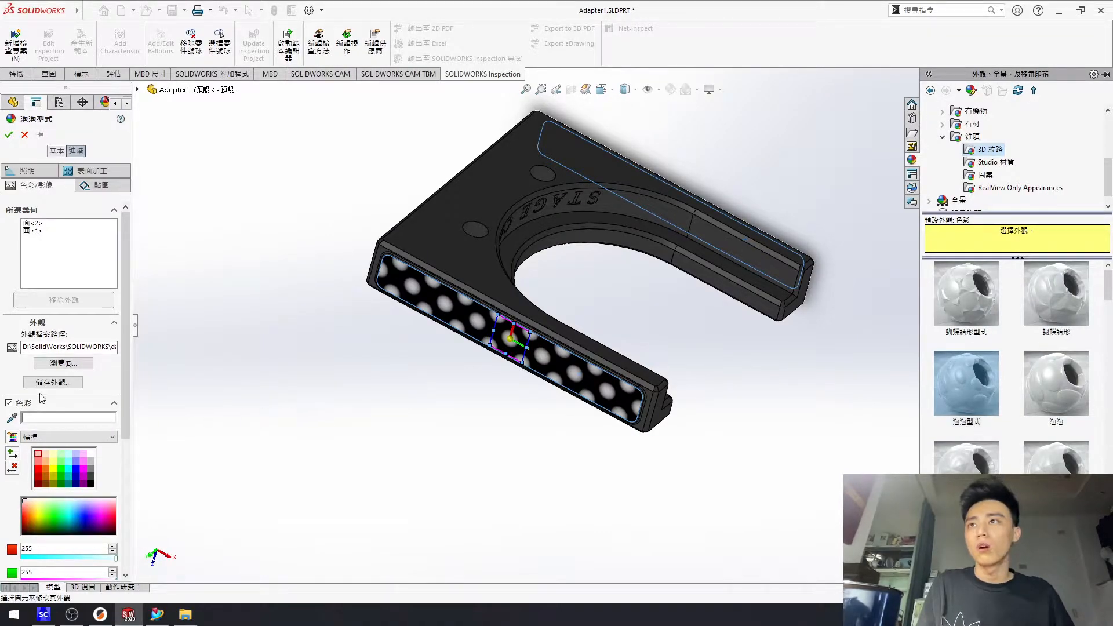
Look through the appearance file, color, image and display state settings of the bubble appearance
scroll(79, 365, down, 3)
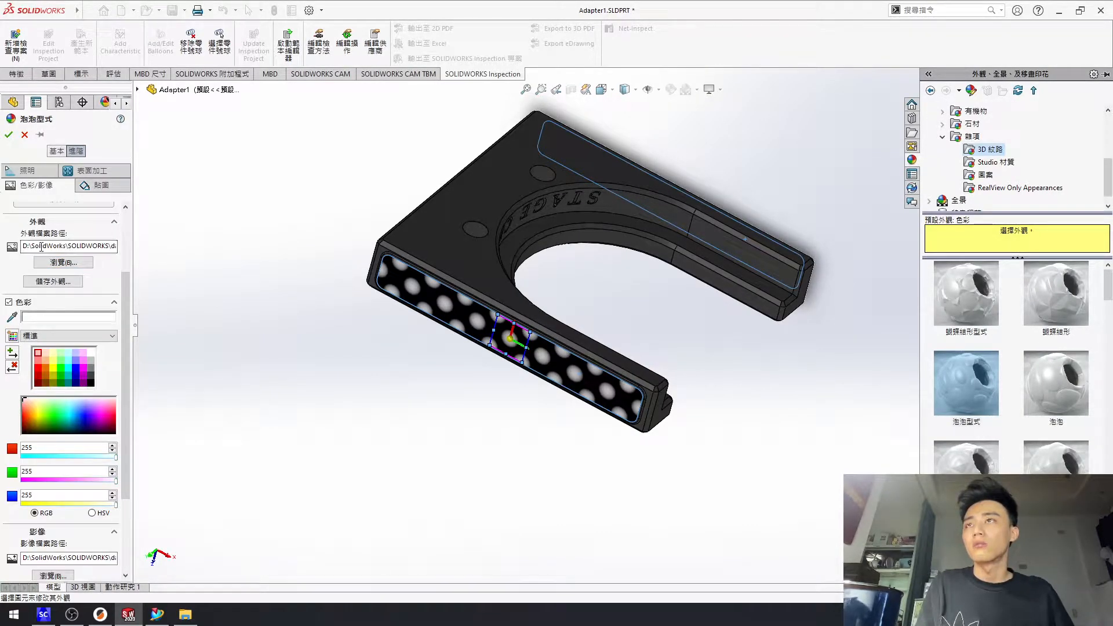
scroll(25, 307, down, 3)
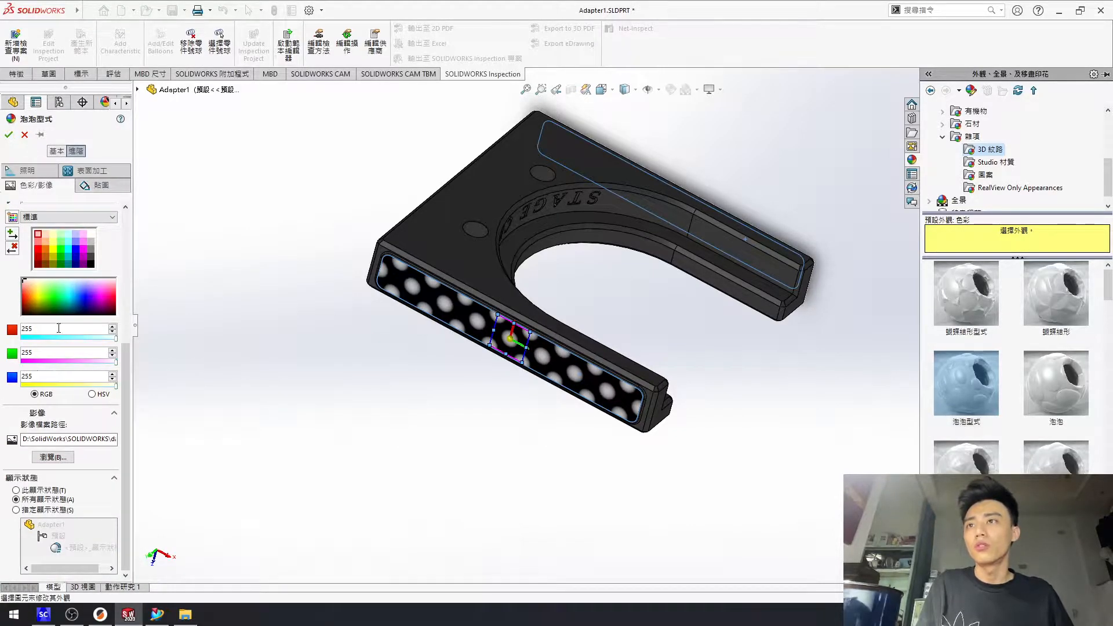
scroll(87, 404, up, 5)
scroll(87, 404, down, 5)
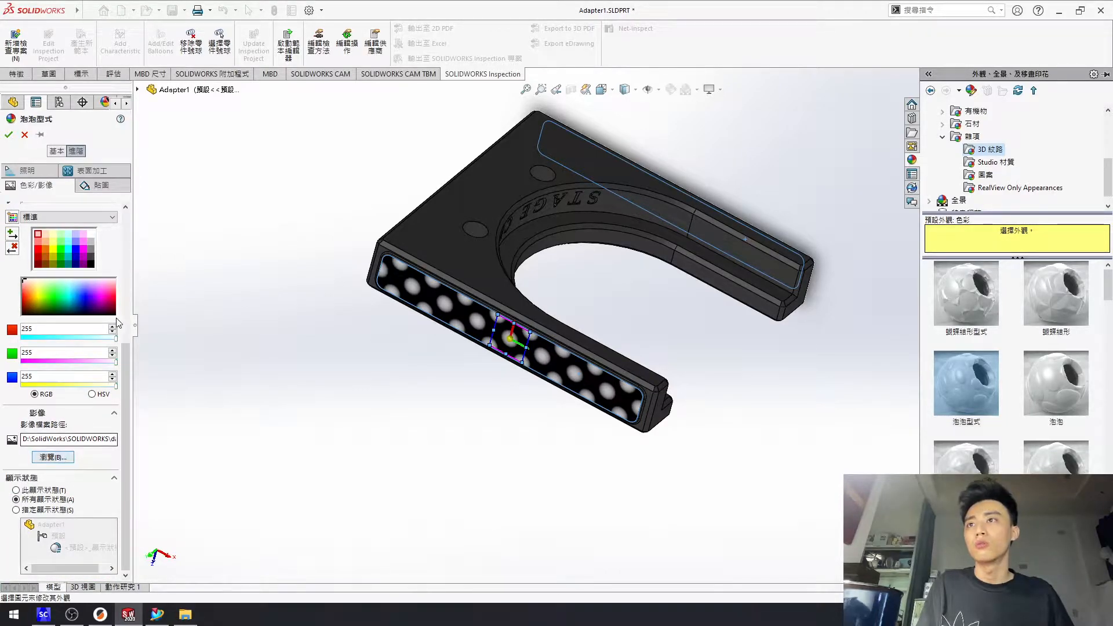
scroll(60, 455, up, 5)
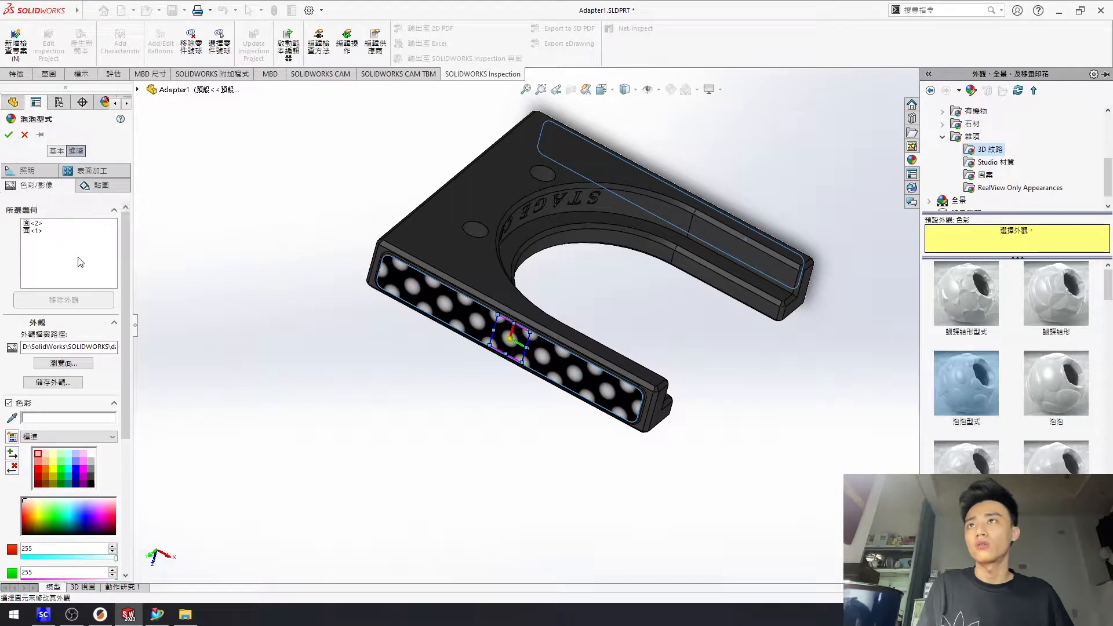
scroll(79, 272, down, 3)
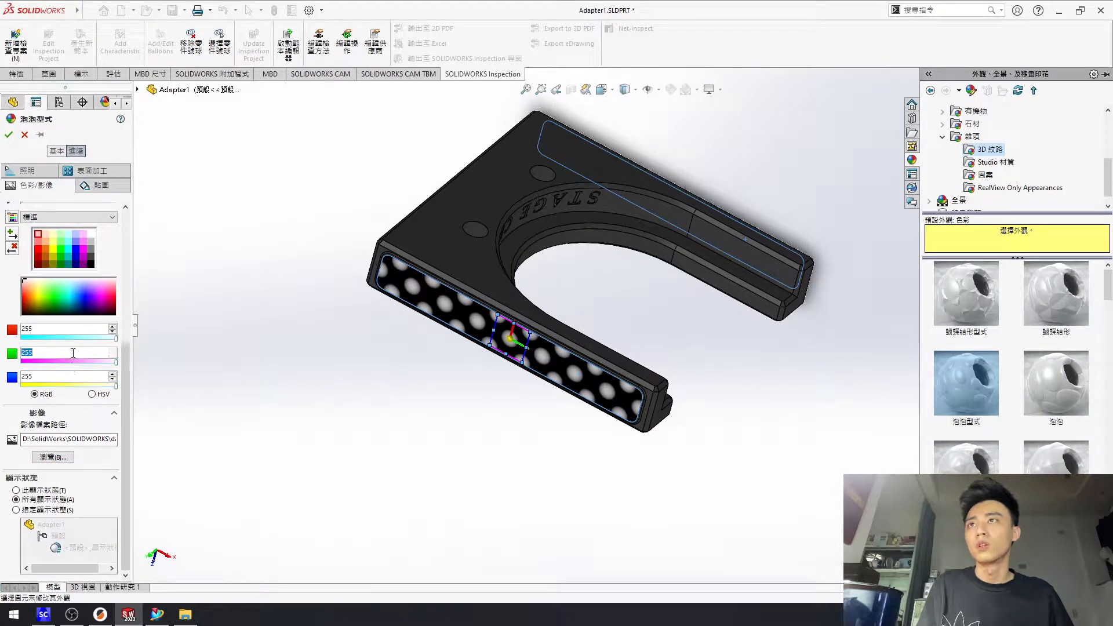
scroll(98, 273, up, 3)
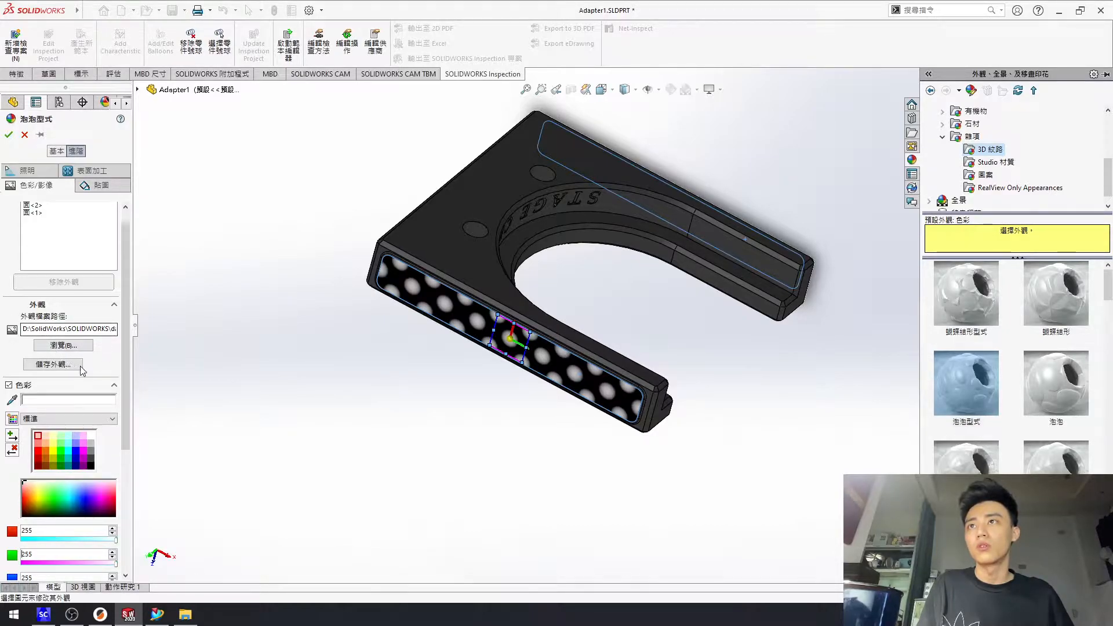
scroll(90, 359, down, 3)
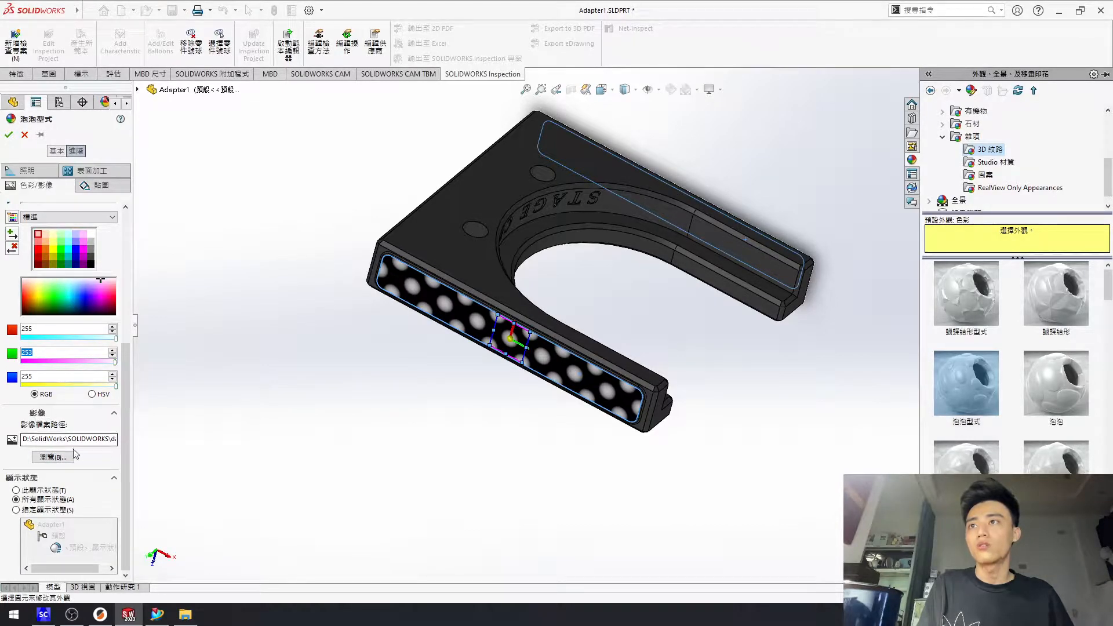
Browse for a replacement texture image in D:\KeyShot9\Library\Textures\Bump Maps\Normal Maps
click(50, 457)
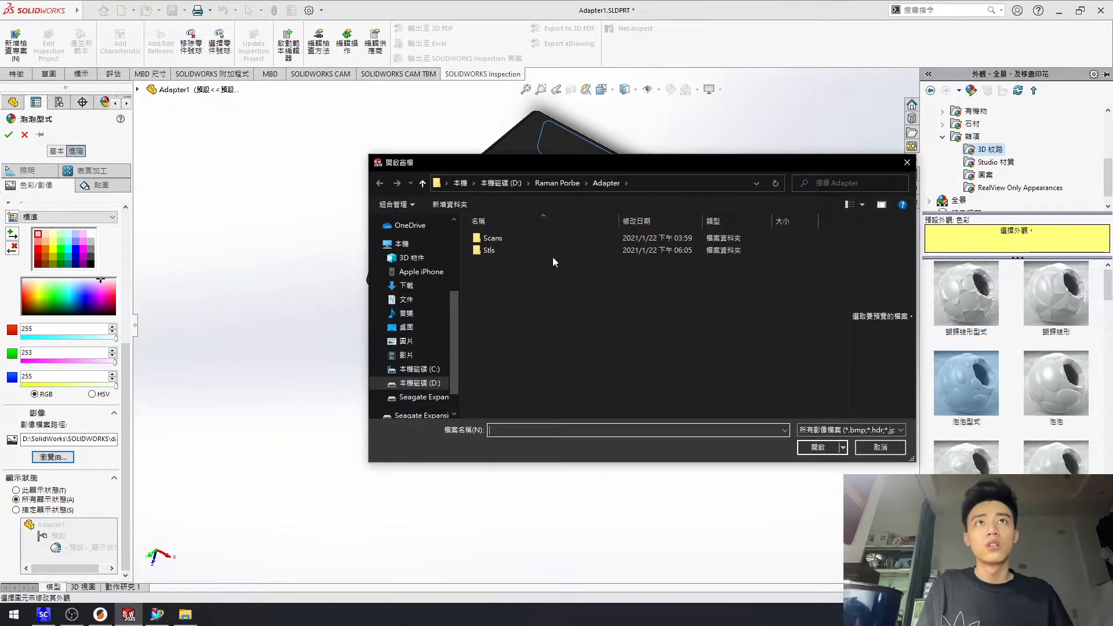
click(512, 183)
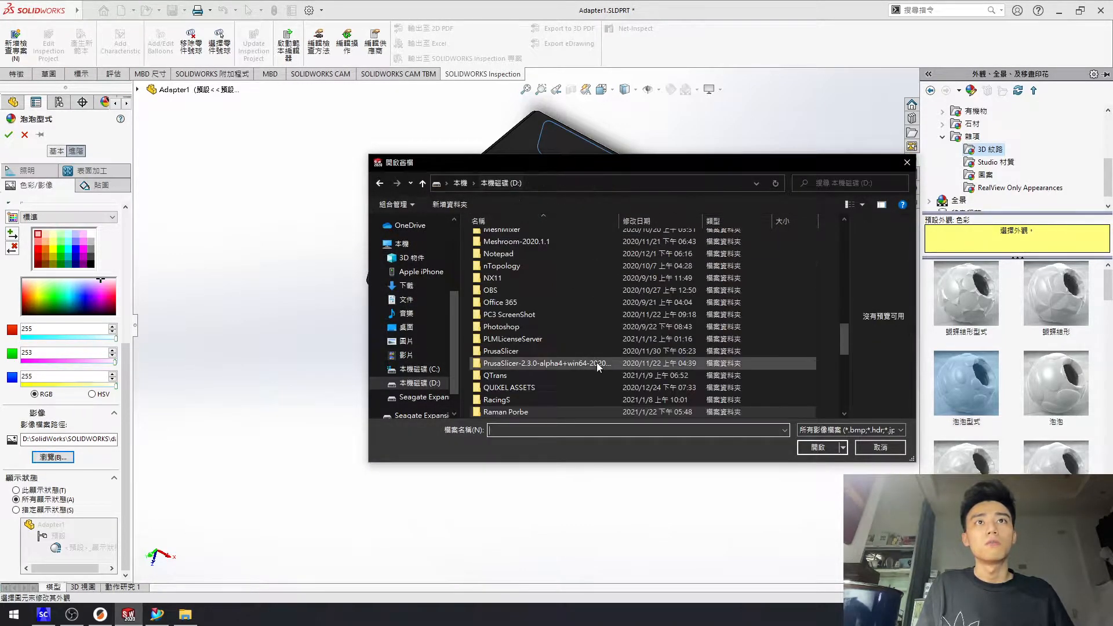
scroll(544, 325, down, 5)
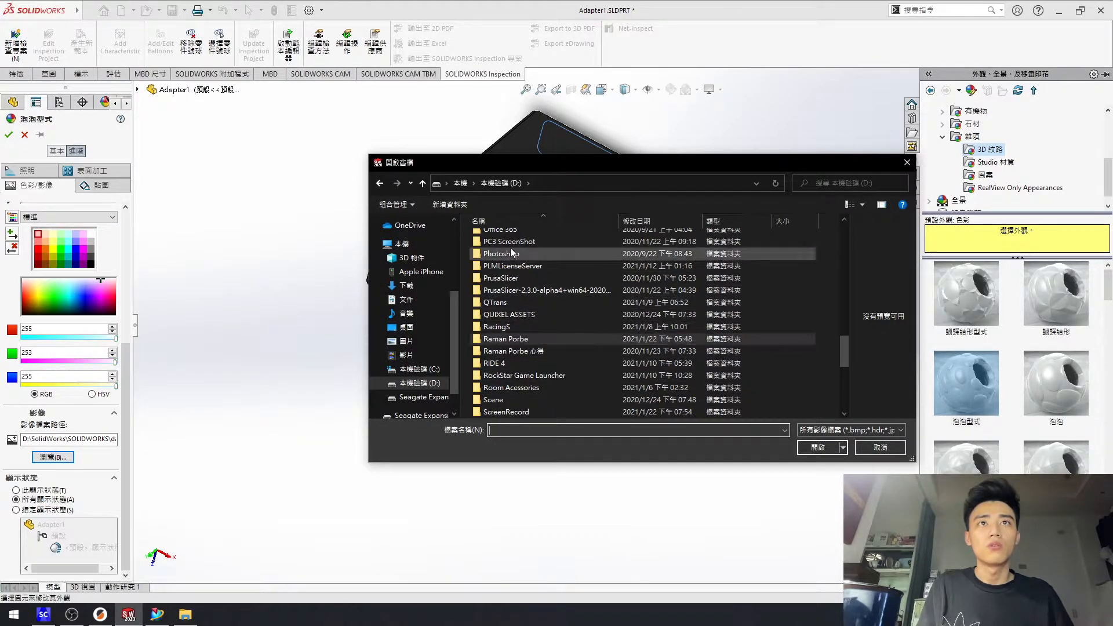
scroll(519, 313, up, 3)
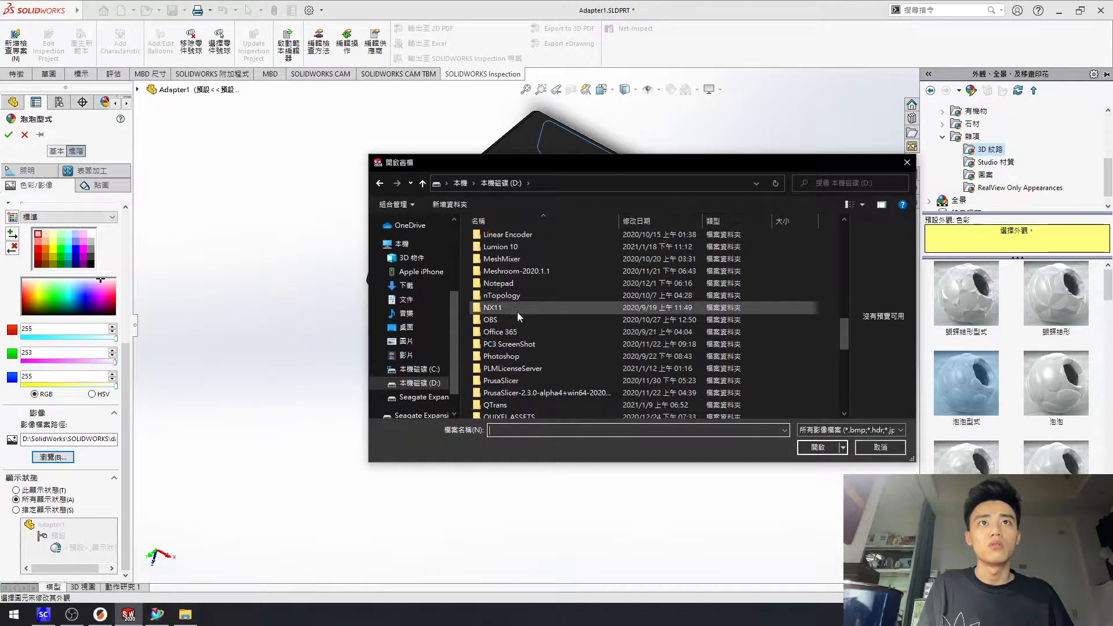
scroll(515, 333, up, 2)
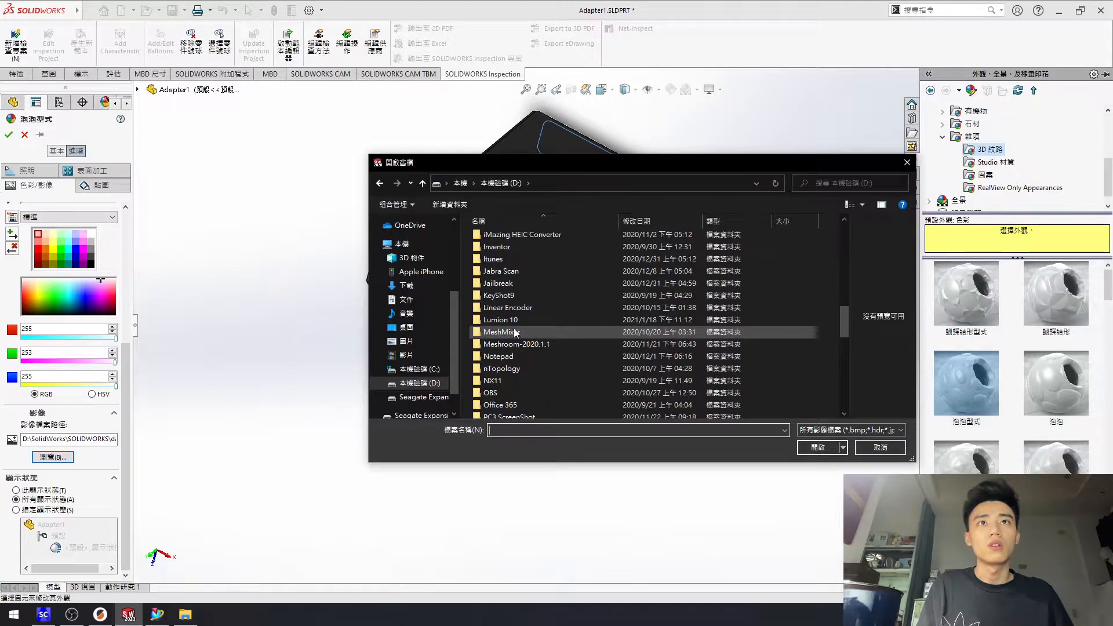
double_click(523, 295)
double_click(513, 250)
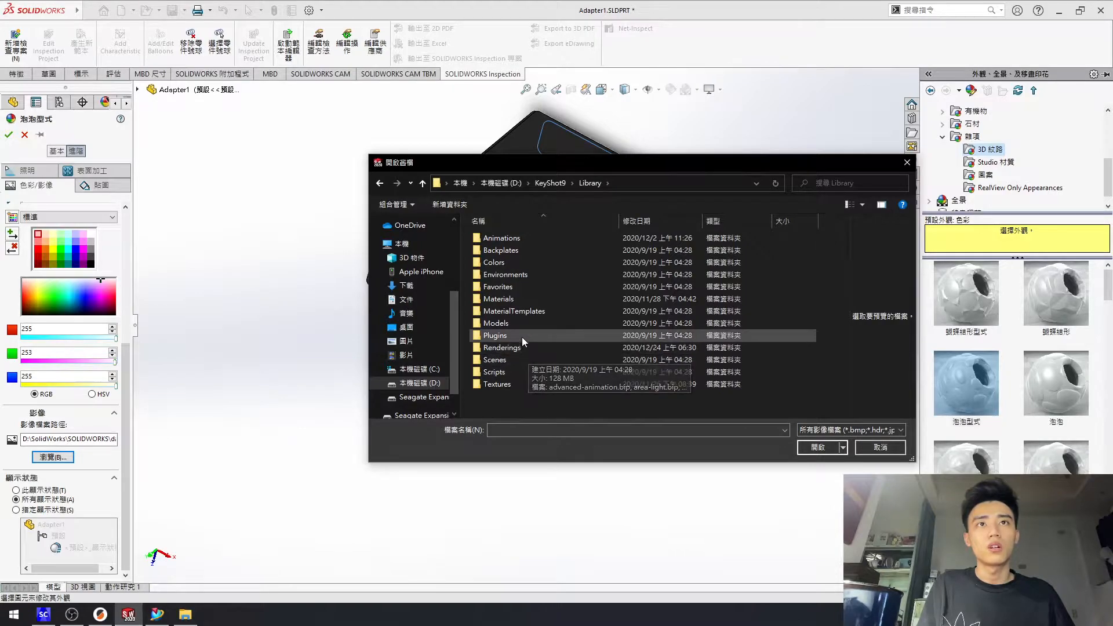
click(512, 385)
double_click(512, 385)
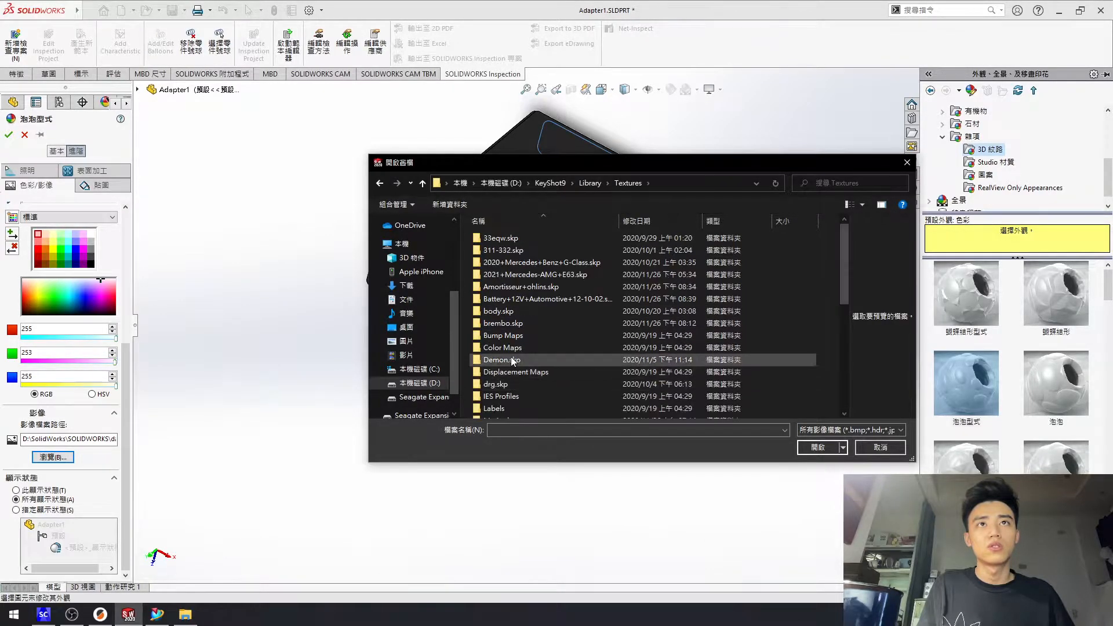
double_click(508, 336)
double_click(506, 253)
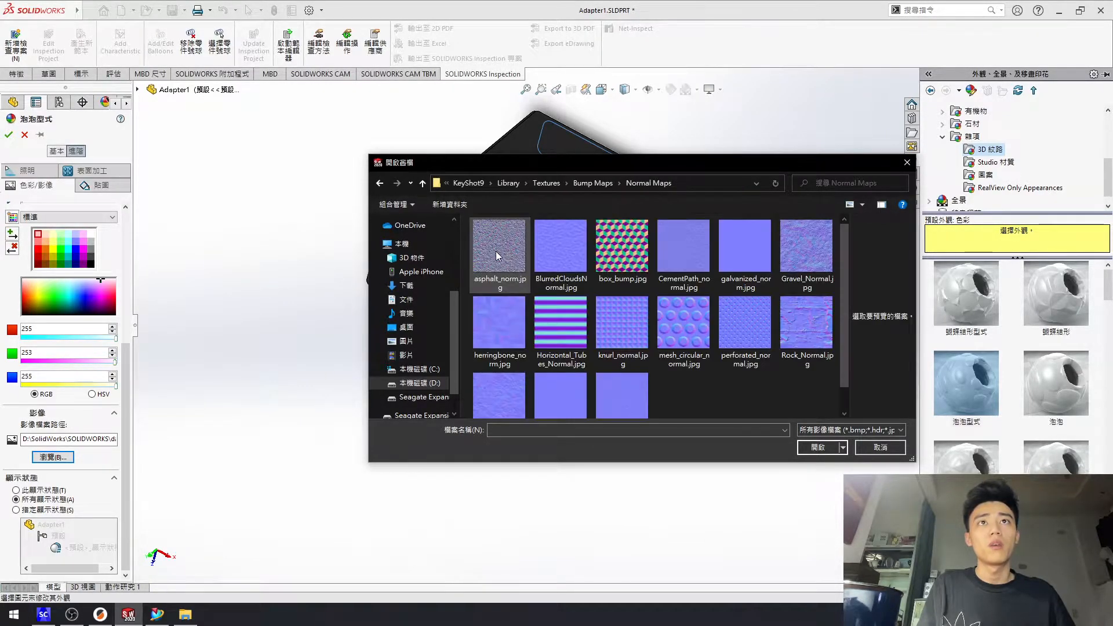
Compare the asphalt, circular mesh and knurl normal maps, and load asphalt_norm.jpg as the appearance image
click(502, 262)
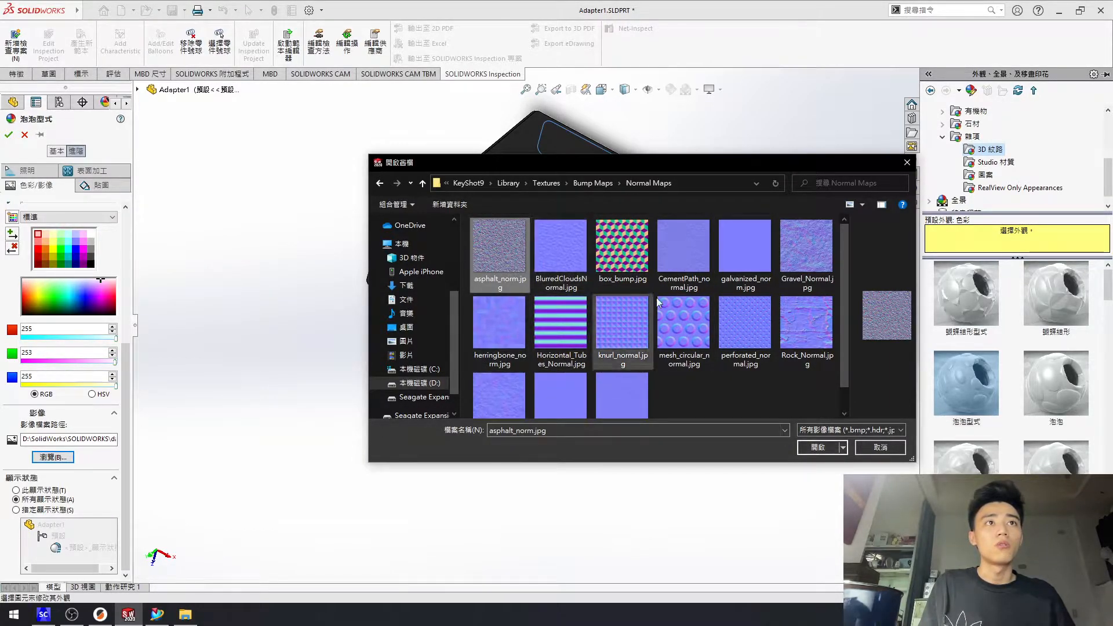
click(677, 333)
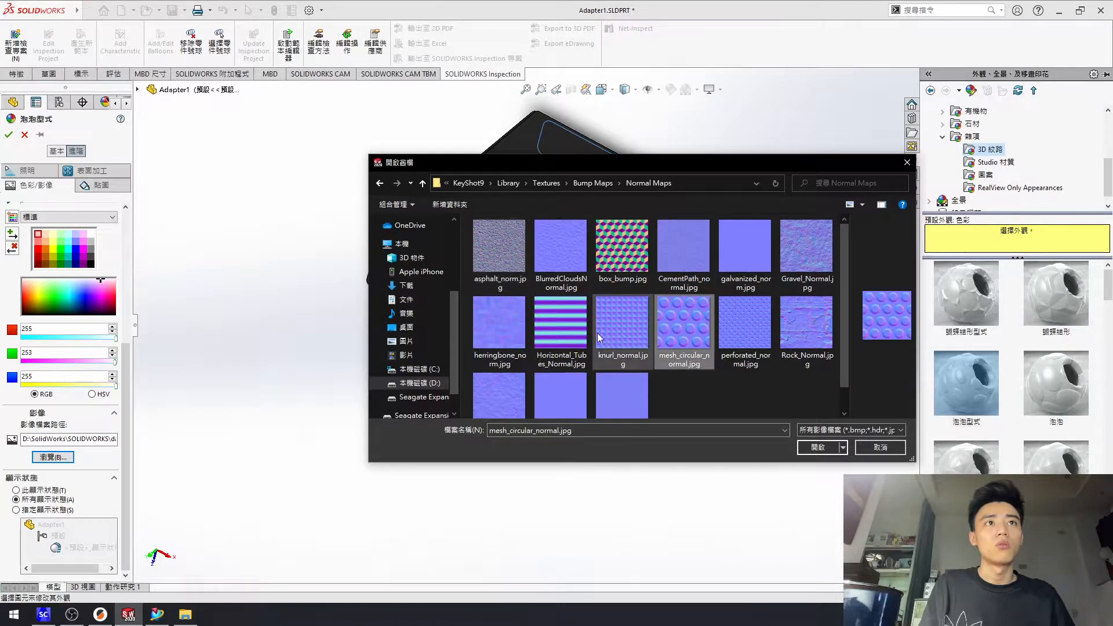
click(621, 331)
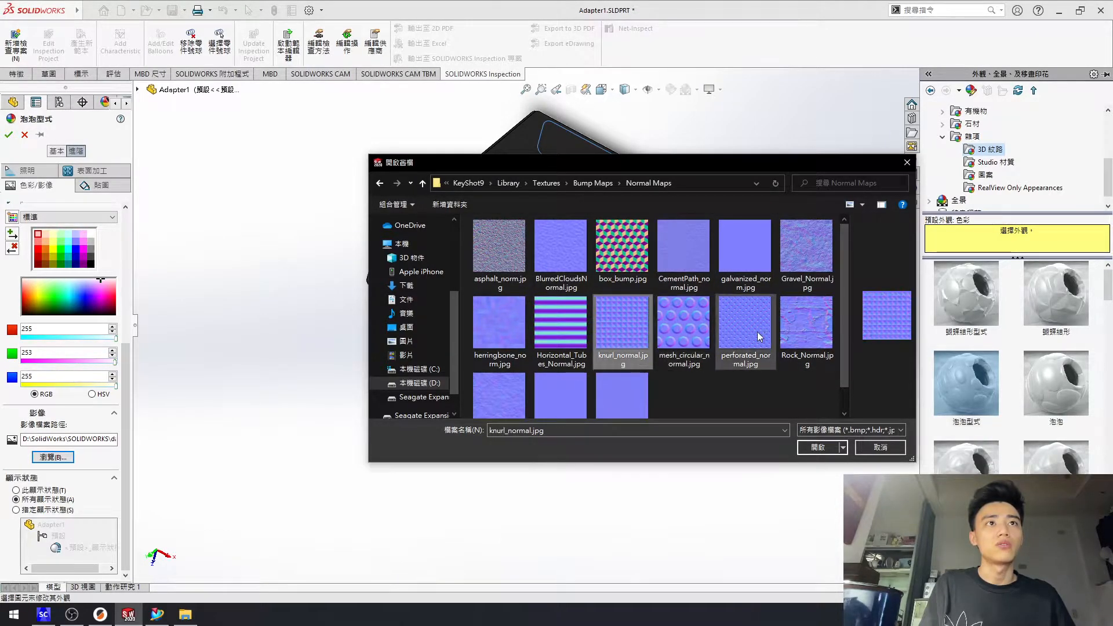
click(513, 275)
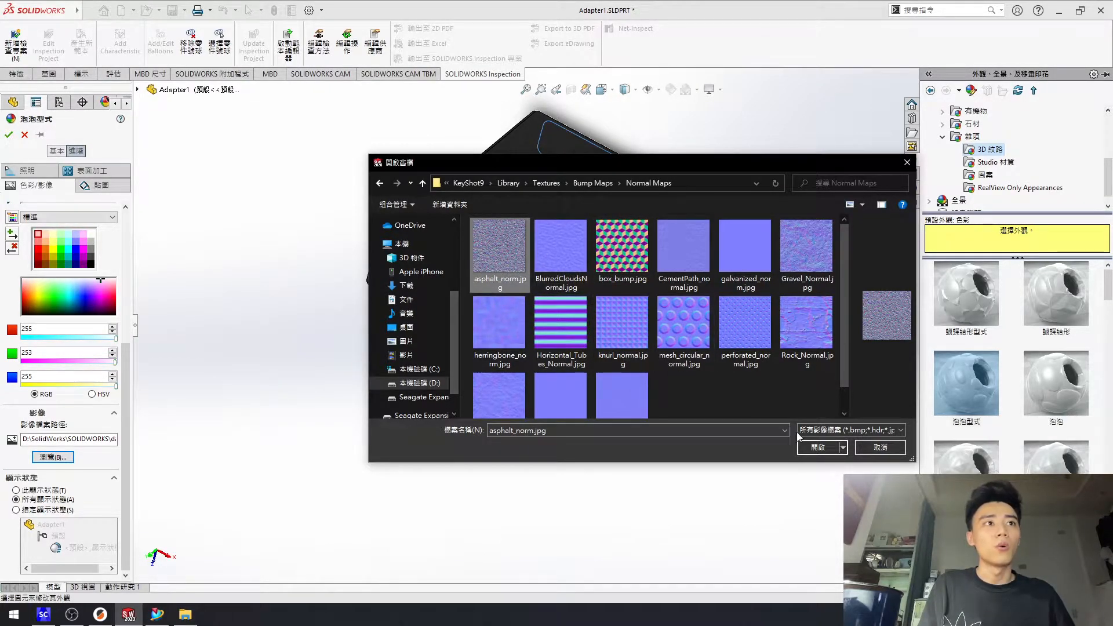
click(812, 447)
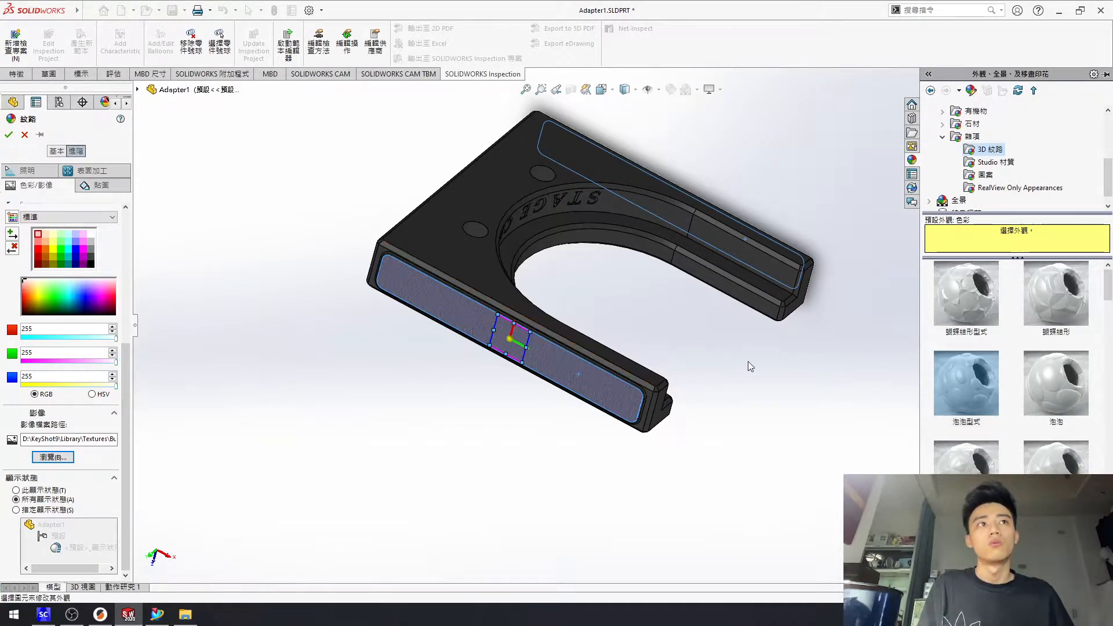
Set the asphalt texture's mapping size to 30 mm with the aspect ratio fixed
click(101, 185)
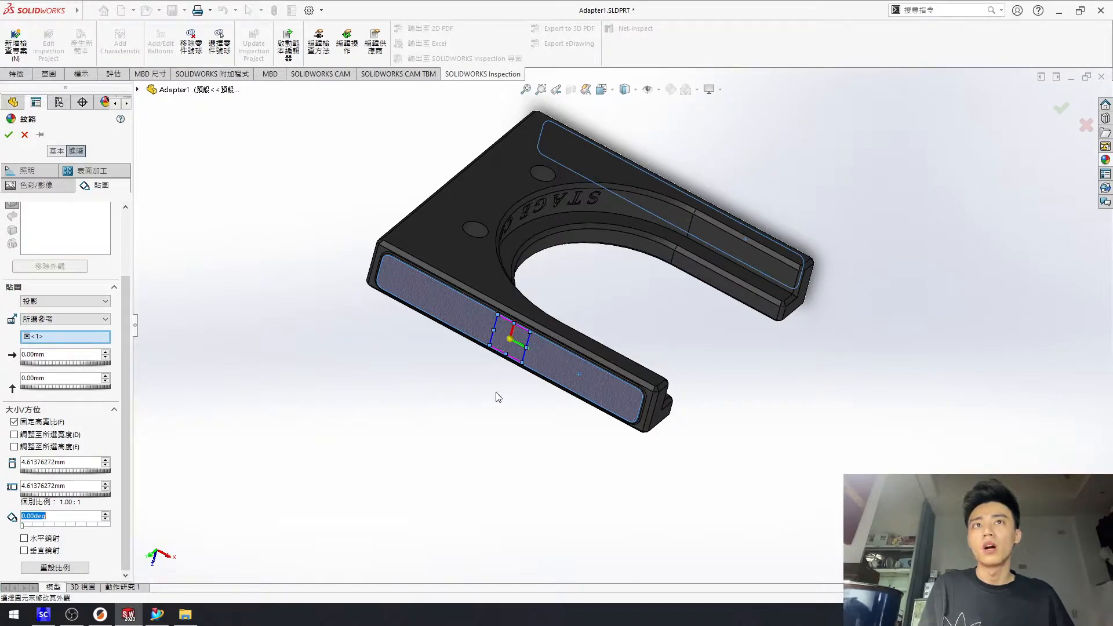
scroll(652, 326, up, 5)
scroll(538, 283, down, 10)
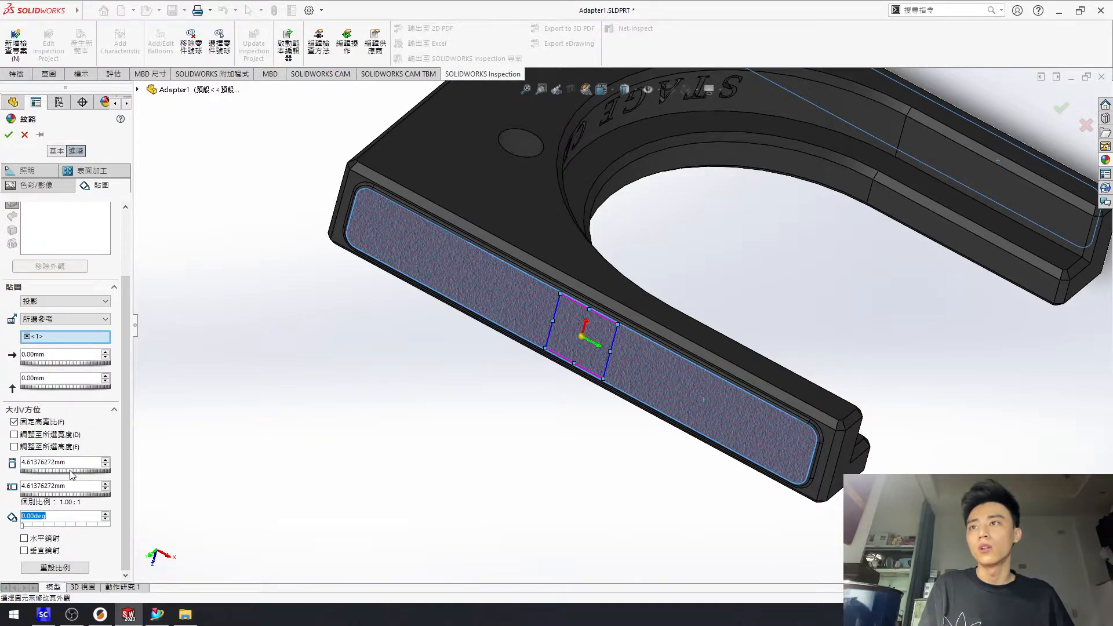
click(52, 472)
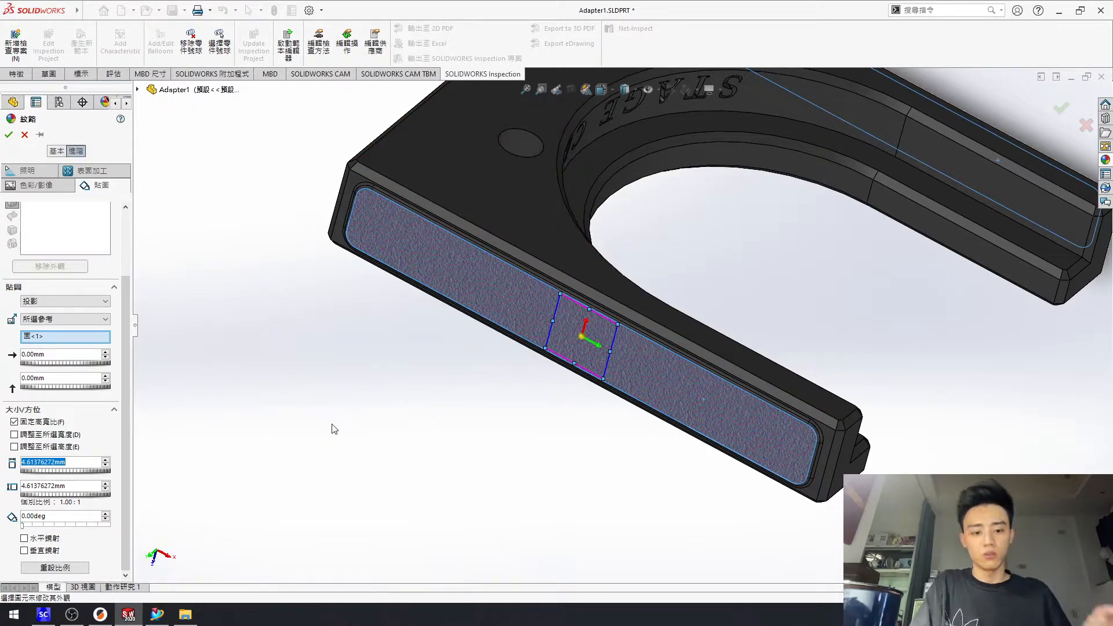
text(8)
key(BackSpace)
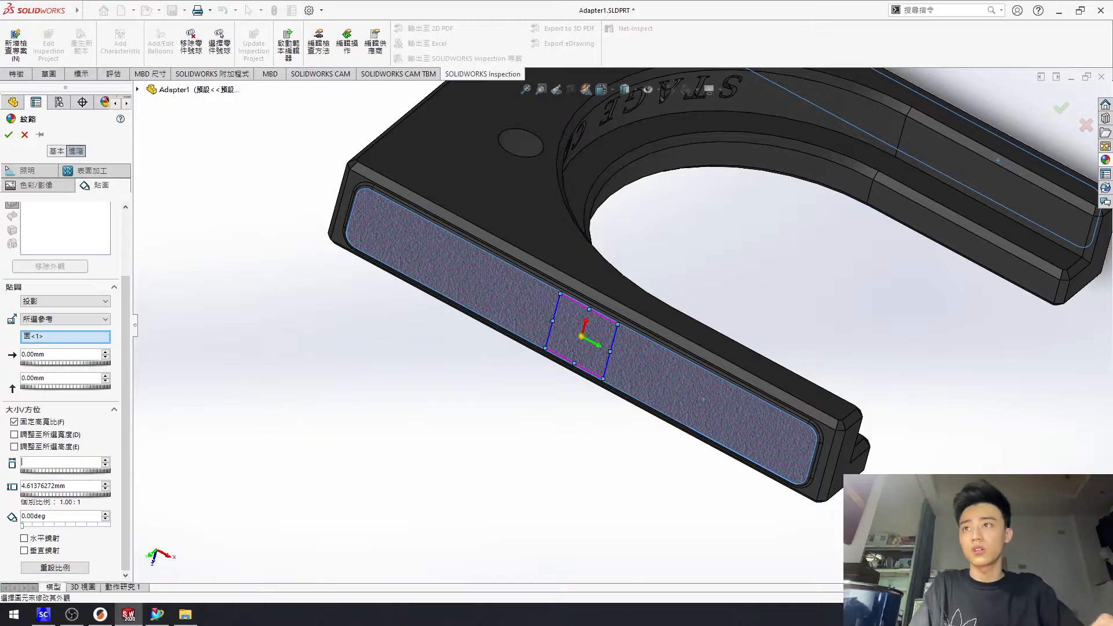
text(30.00mm)
key(Return)
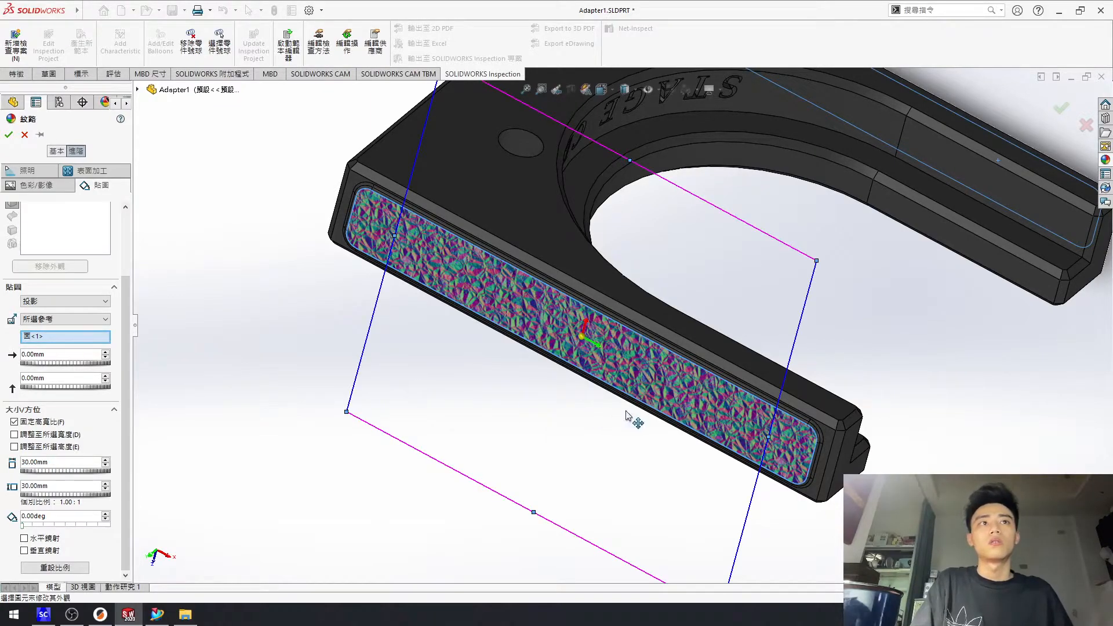
Unlock the texture's aspect ratio and stretch its mapping to 60 mm across the panel's short direction
scroll(524, 449, up, 3)
scroll(288, 422, down, 3)
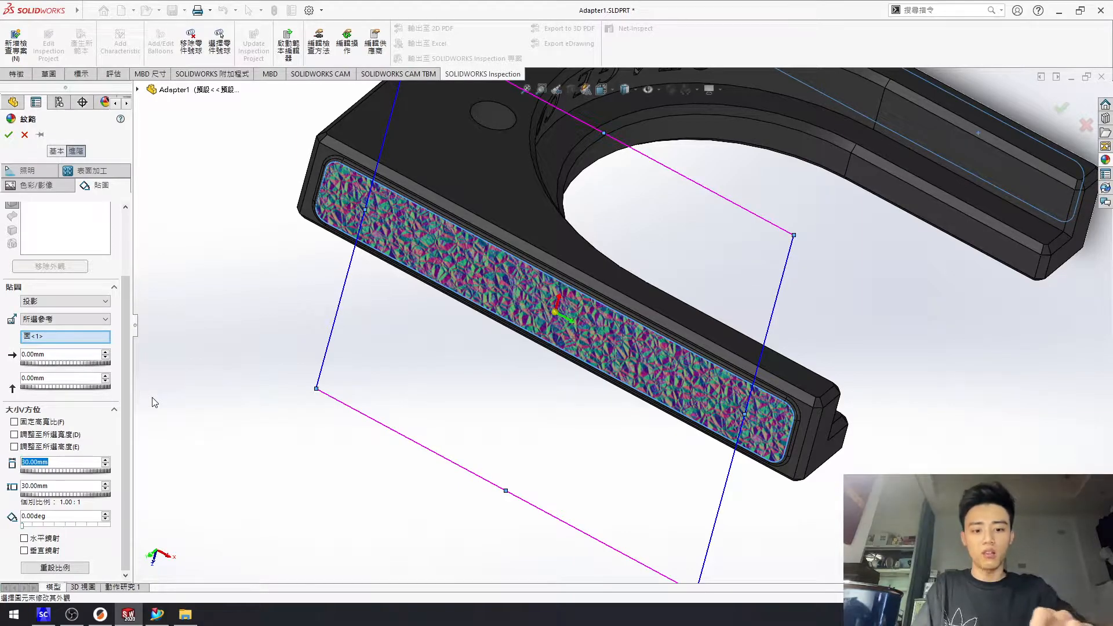
text(60)
key(Return)
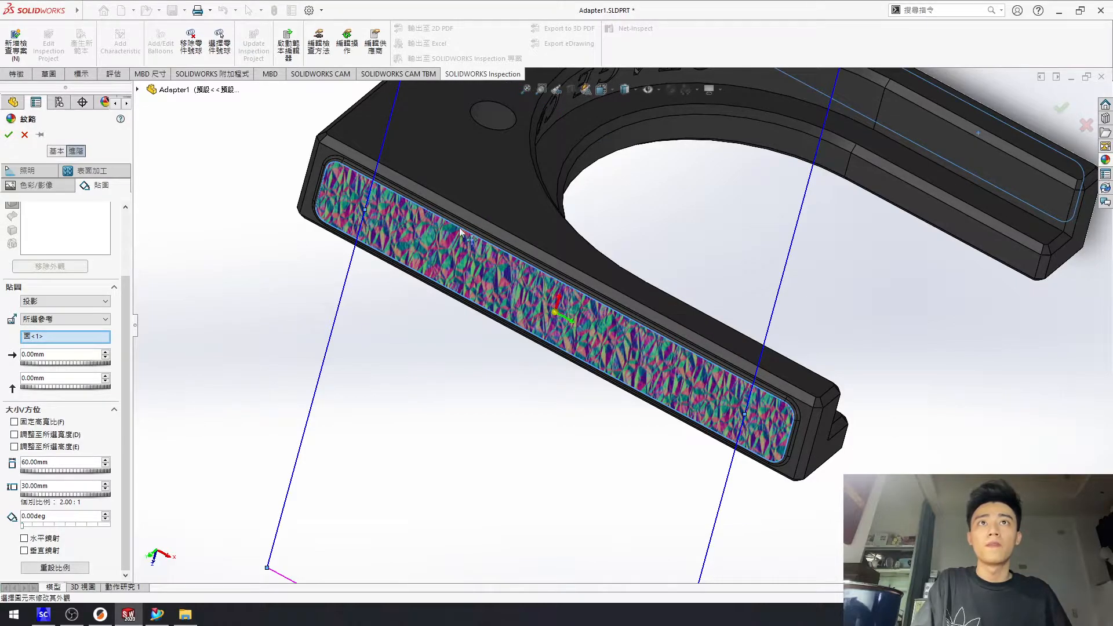
Set the stretched texture dimension to 30 mm to make the mapping square
key(f)
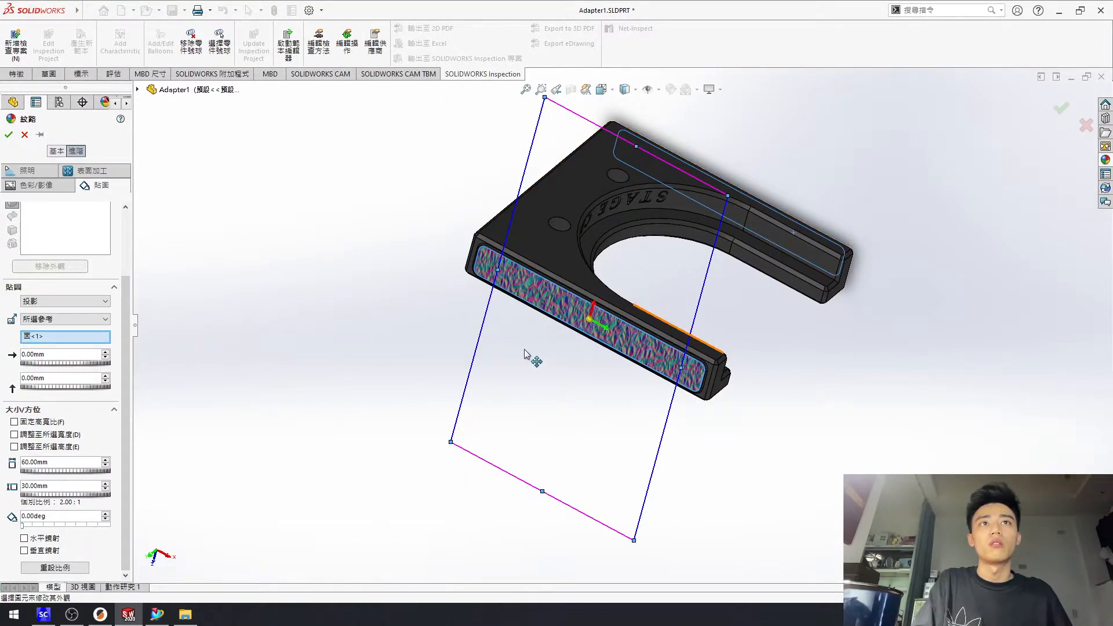
text(30)
key(Return)
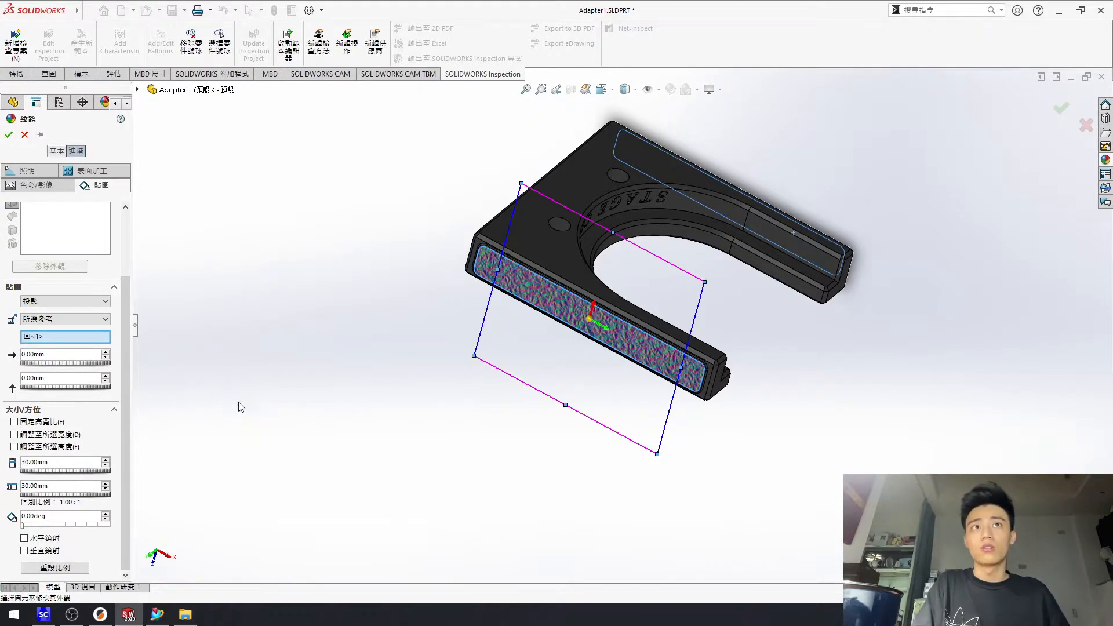
Examine the square texture mapping on the side panel from several angles and review the available mapping types
scroll(653, 179, down, 3)
scroll(622, 325, up, 3)
scroll(562, 284, down, 4)
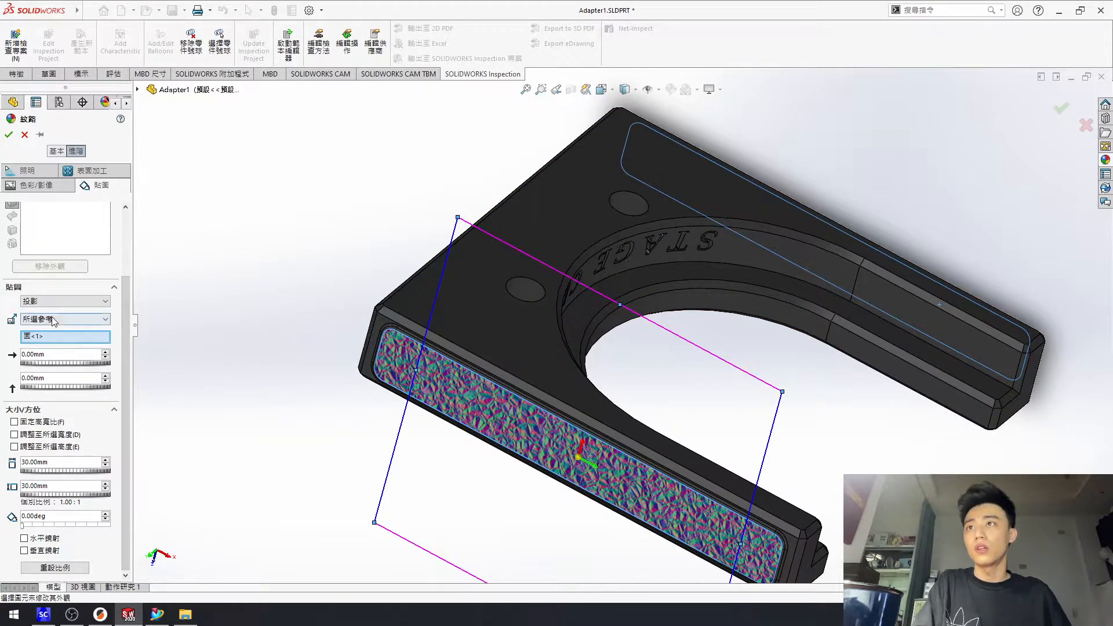
middle_drag(346, 284, 338, 238)
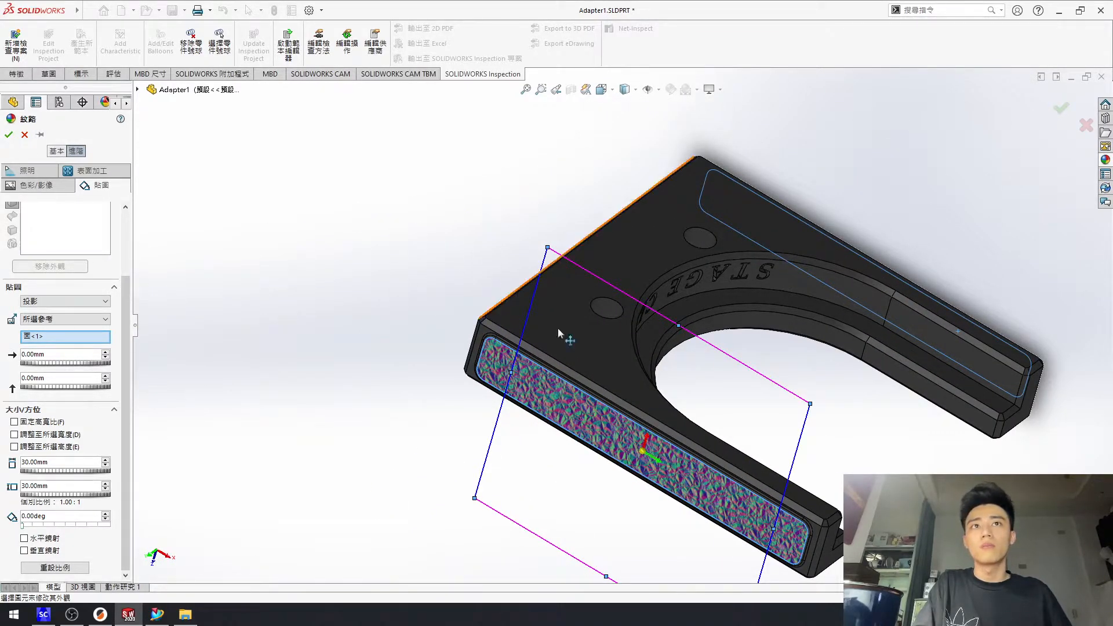
middle_drag(529, 318, 446, 255)
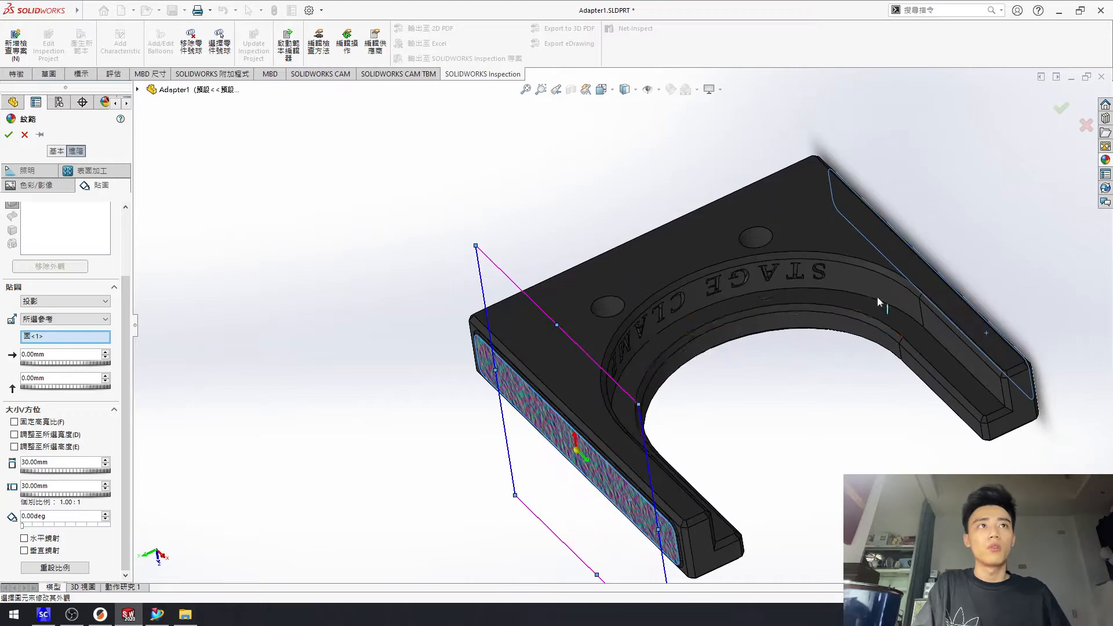
scroll(869, 295, down, 3)
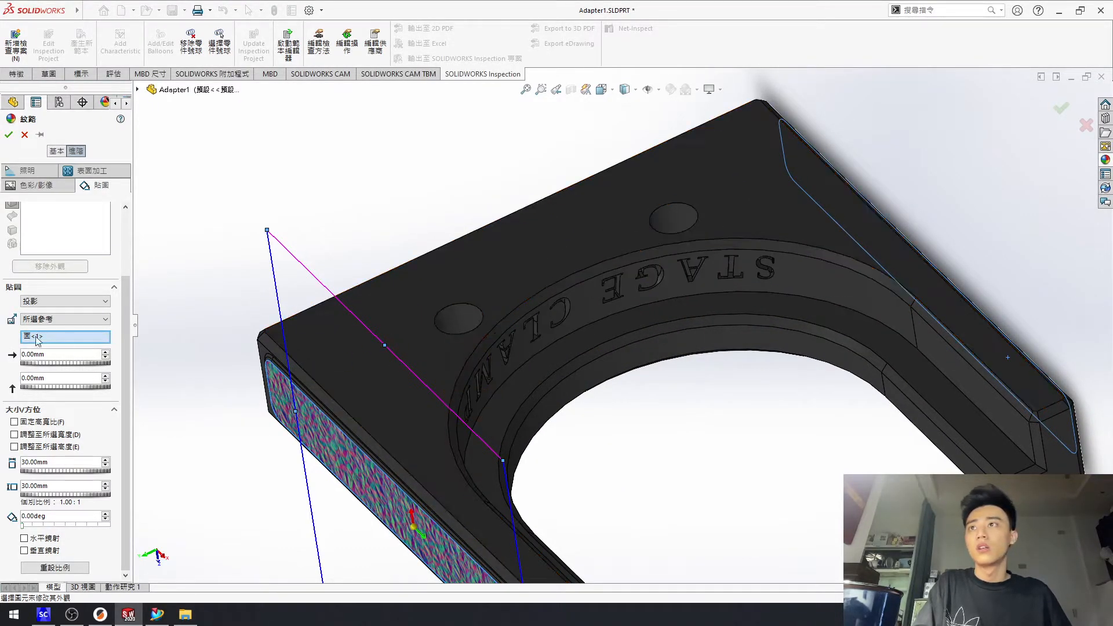
click(42, 301)
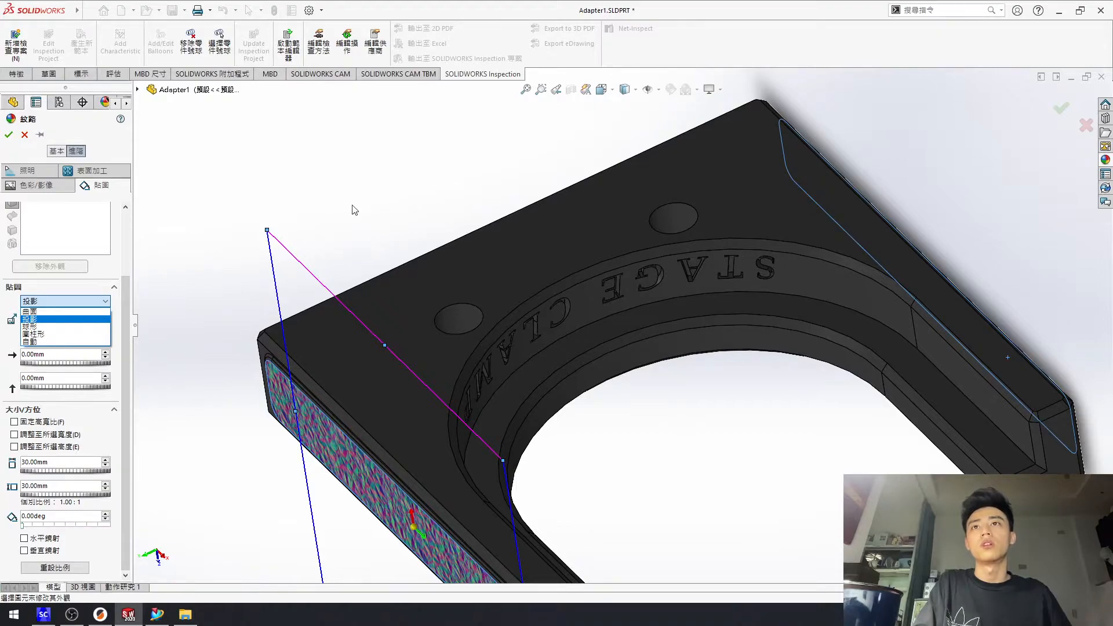
scroll(412, 201, up, 3)
scroll(696, 413, down, 1)
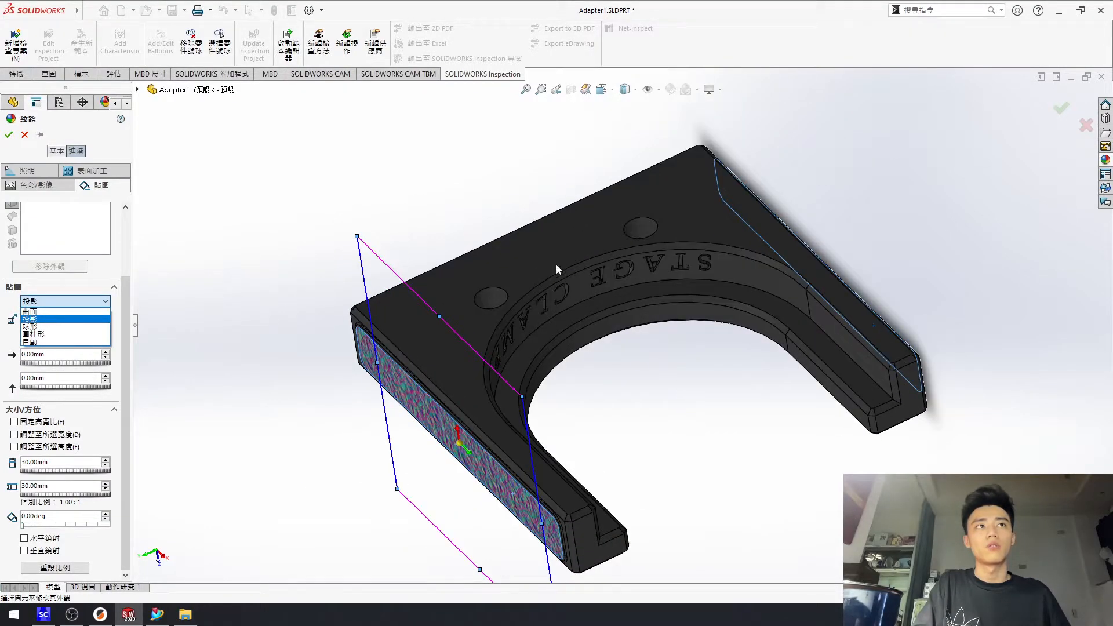
Accept the asphalt texture appearance with projection mapping and view the textured arm
click(8, 141)
click(8, 135)
middle_drag(365, 197, 410, 168)
scroll(408, 176, up, 2)
scroll(570, 416, down, 3)
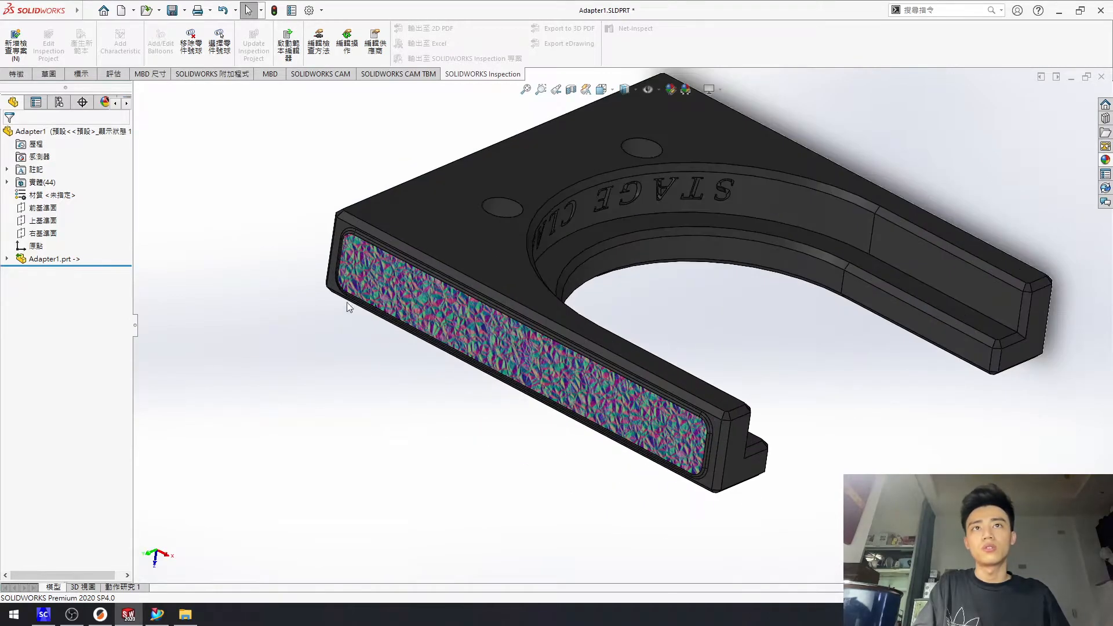
middle_drag(808, 380, 777, 371)
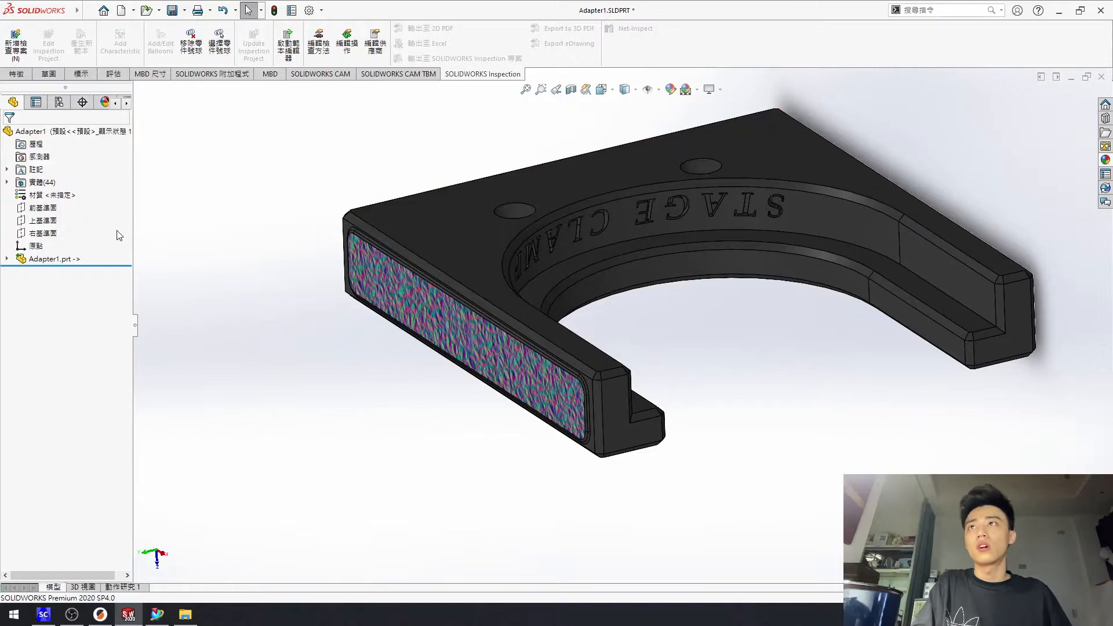
Start a 3D Texture feature on the solid body Adapter1.prt[41] from the solid bodies folder
click(7, 182)
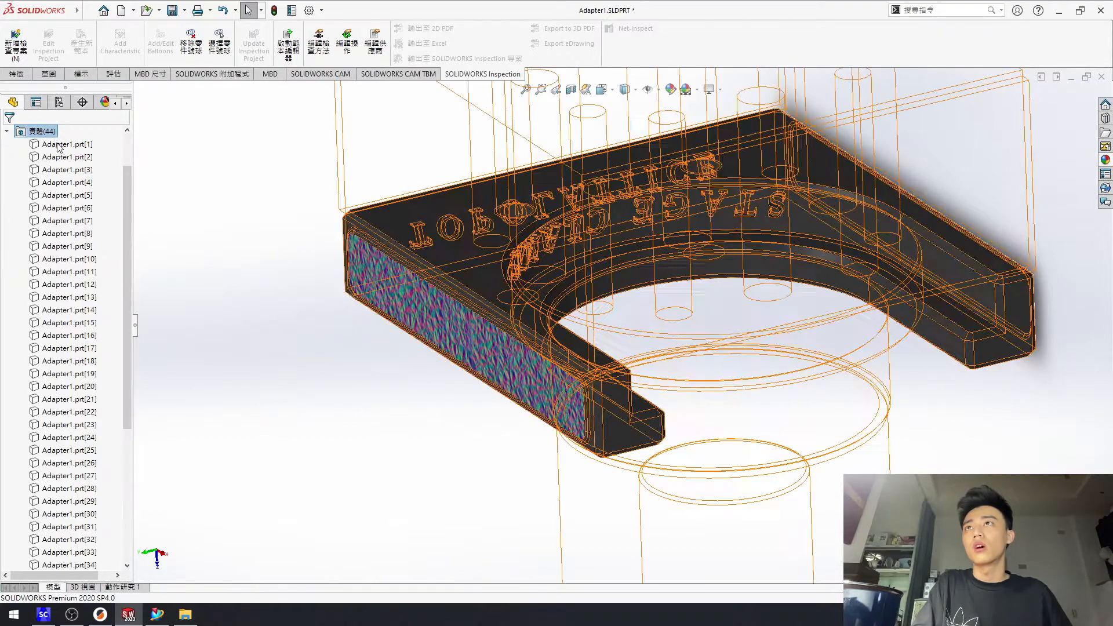
scroll(76, 289, down, 5)
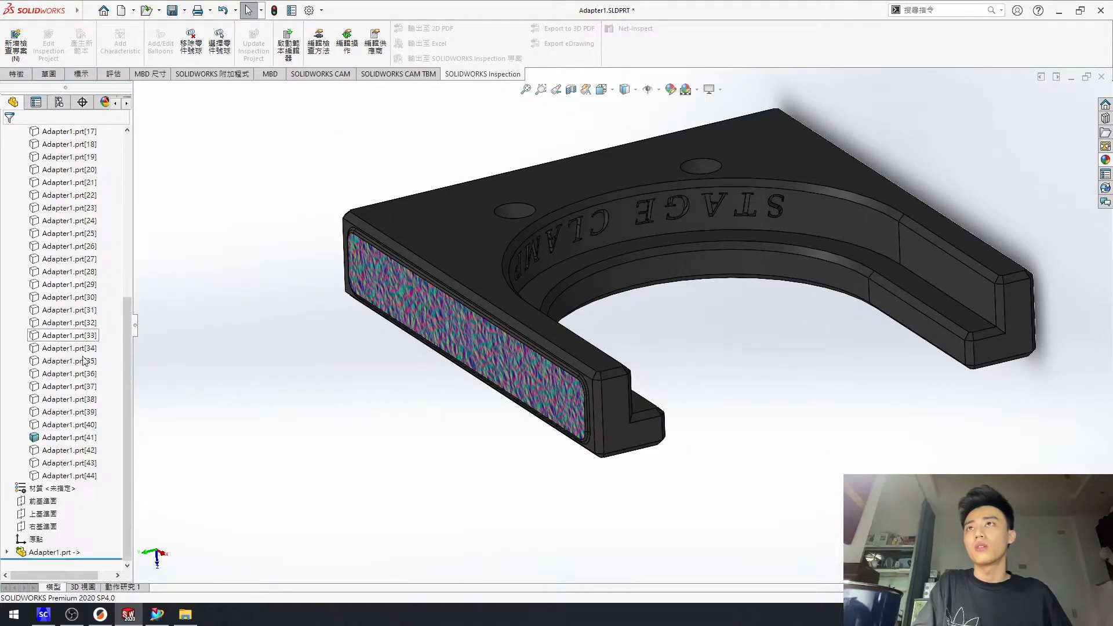
click(65, 437)
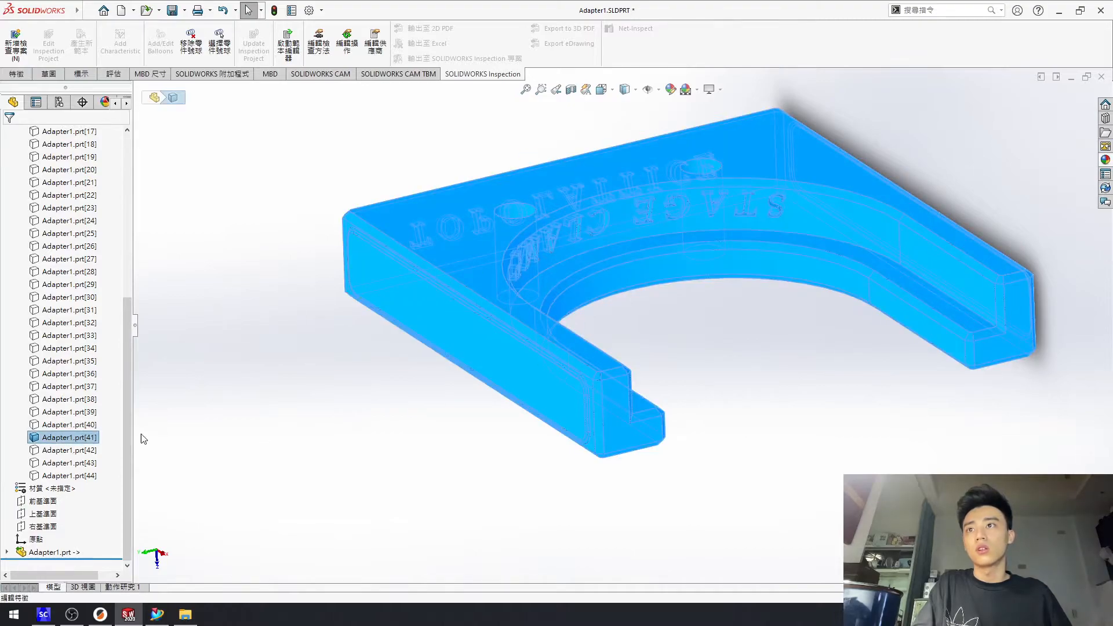
right_click(68, 439)
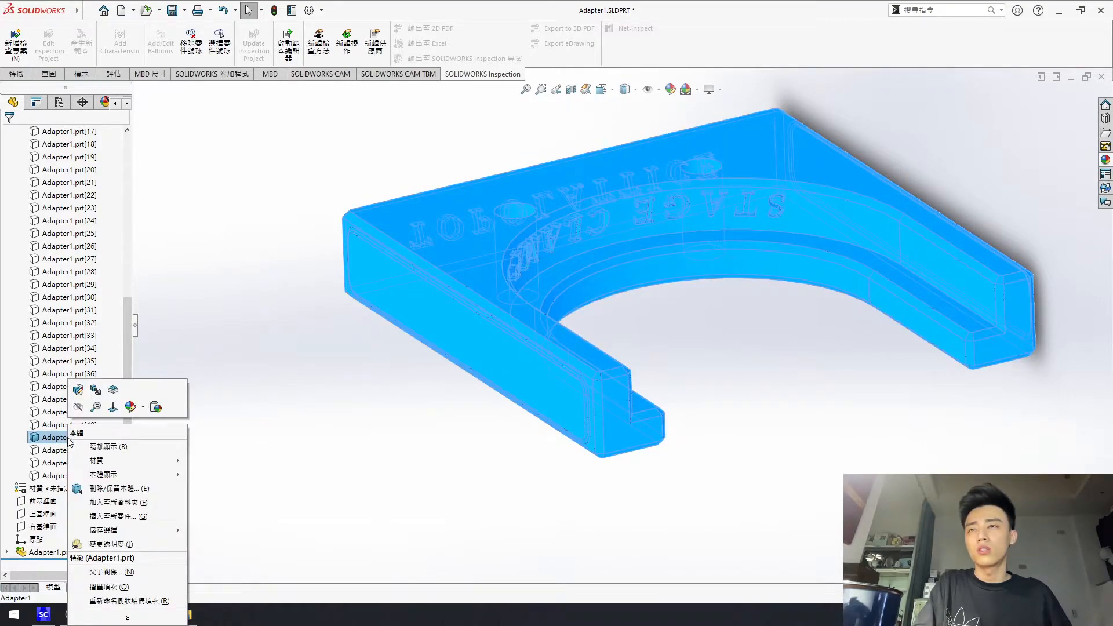
click(114, 393)
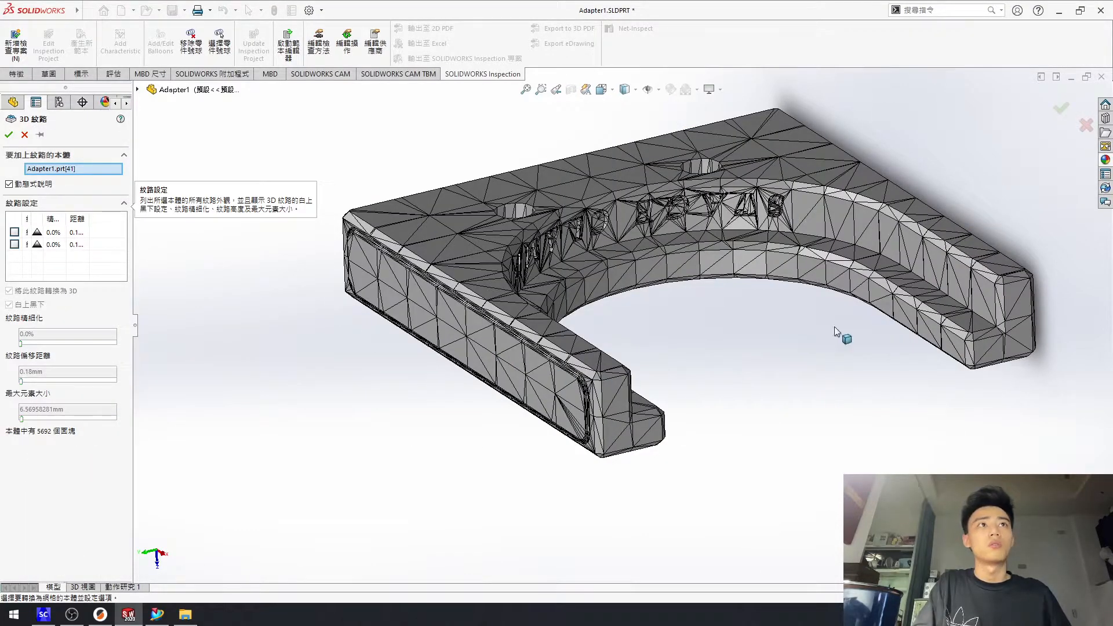
Inspect the triangular mesh preview on the arm and its recessed side panel
scroll(742, 361, up, 3)
scroll(743, 360, down, 2)
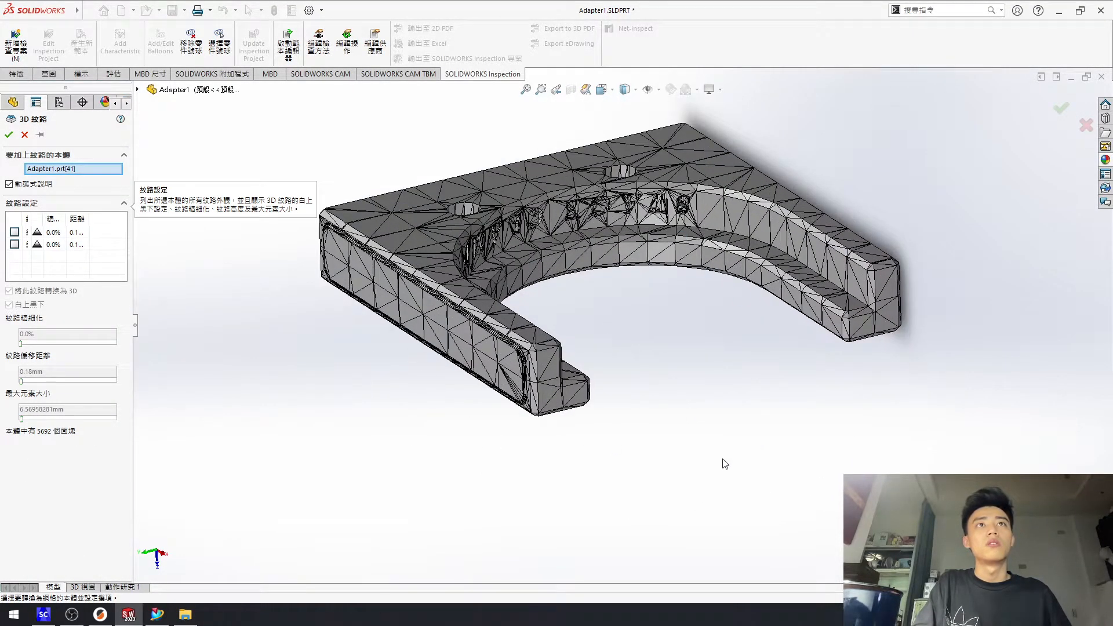
scroll(580, 414, up, 3)
scroll(553, 336, down, 2)
scroll(680, 421, down, 5)
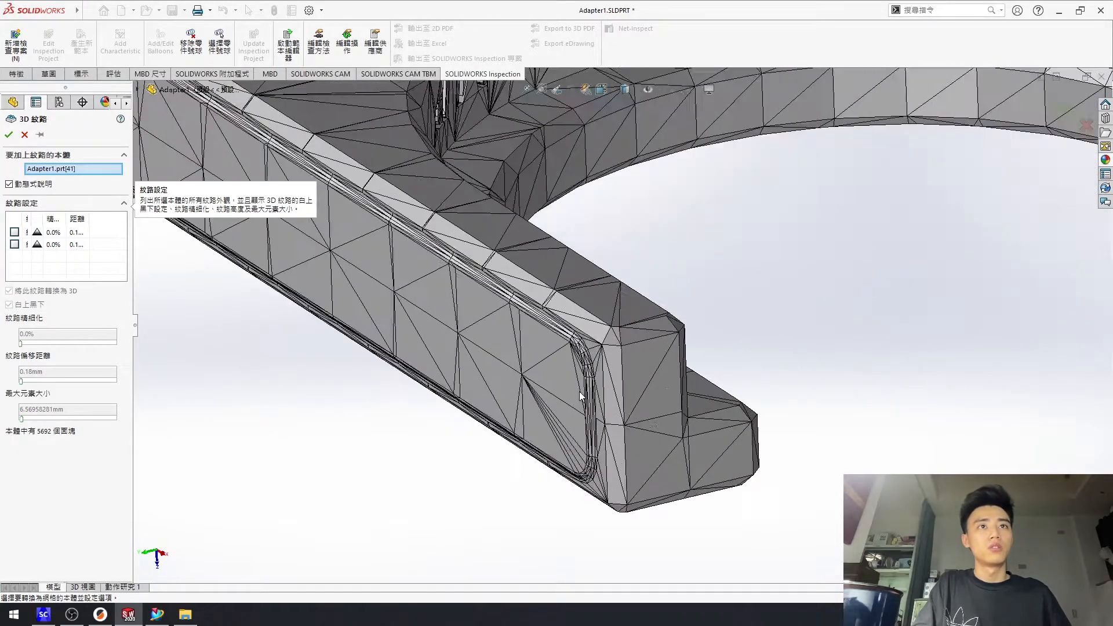
scroll(564, 408, down, 2)
mouse_move(545, 406)
middle_down()
mouse_move(558, 397)
mouse_move(531, 392)
mouse_move(555, 393)
middle_up()
scroll(555, 393, up, 6)
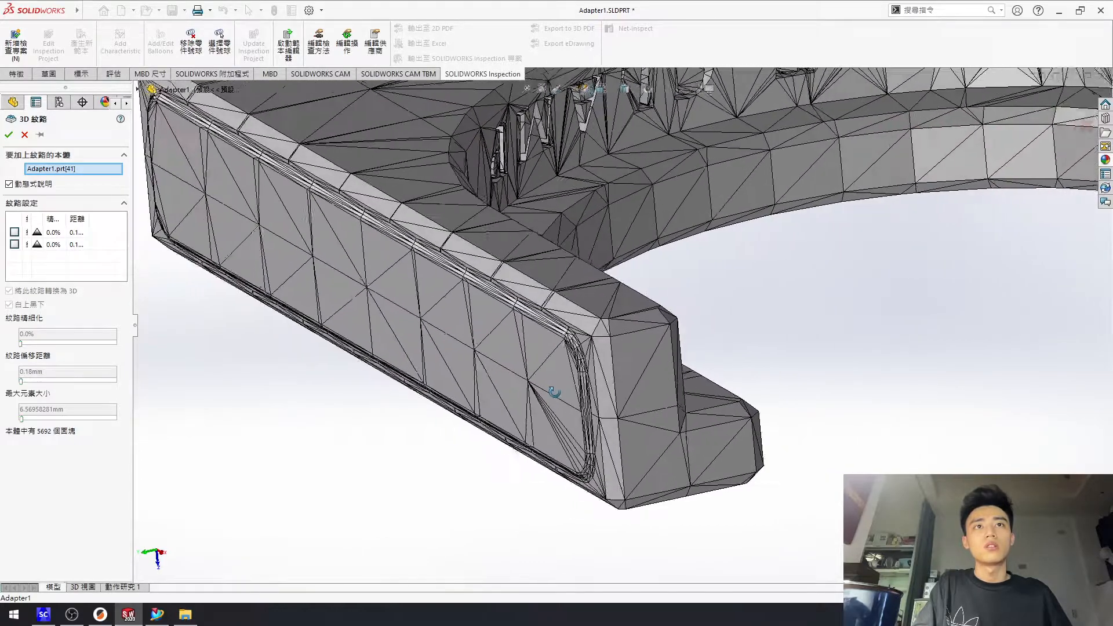
scroll(764, 321, down, 2)
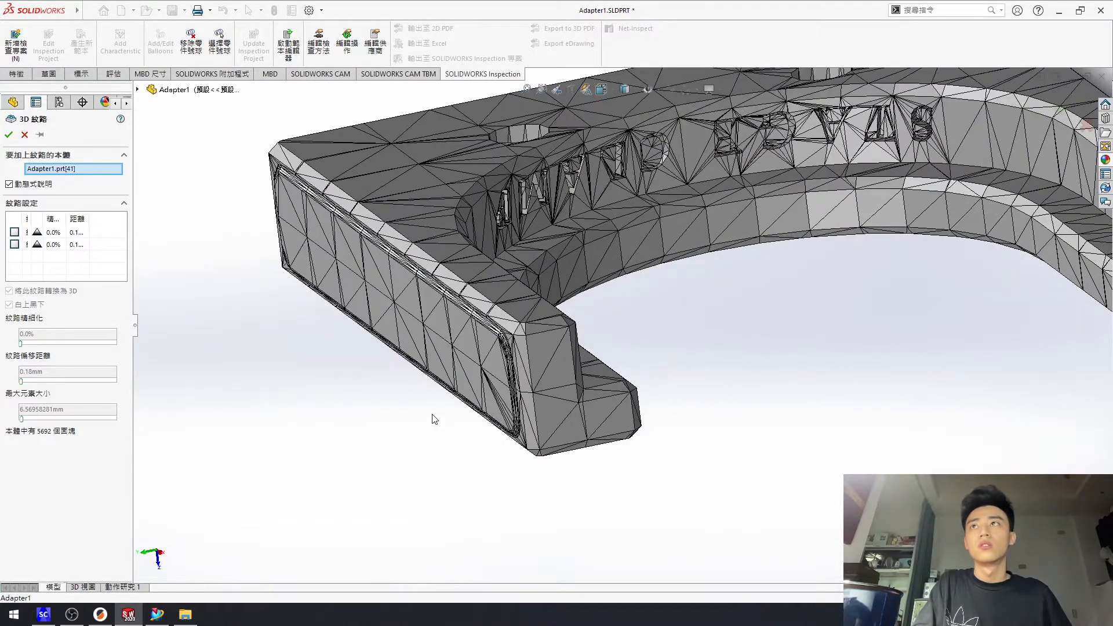
Widen the texture column in the texture settings and enable 3D conversion for both listed textures
double_click(30, 217)
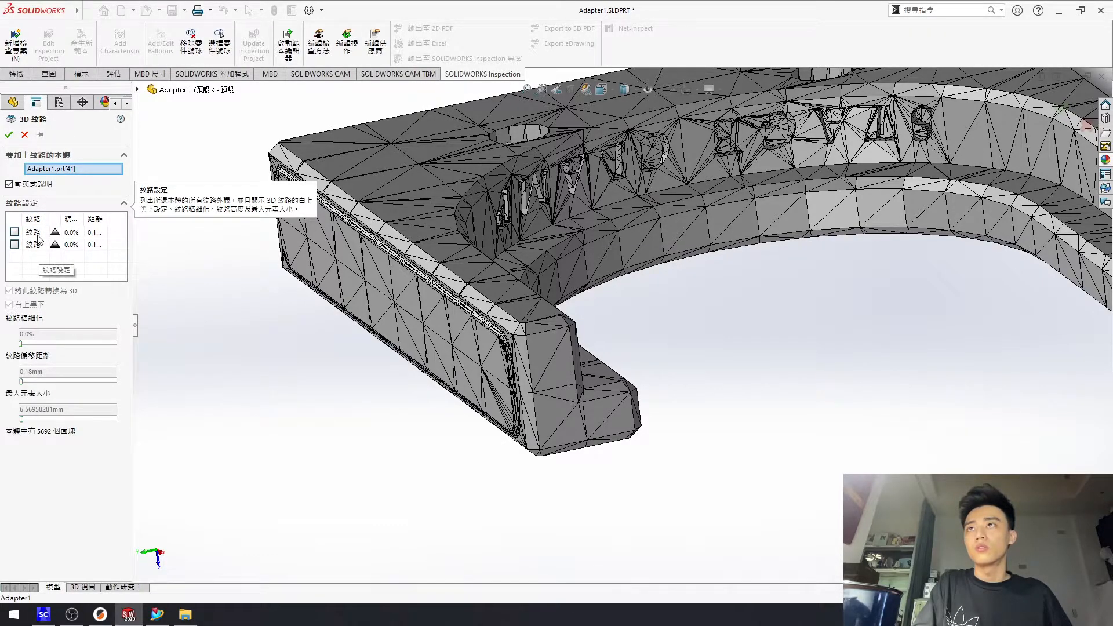
click(14, 232)
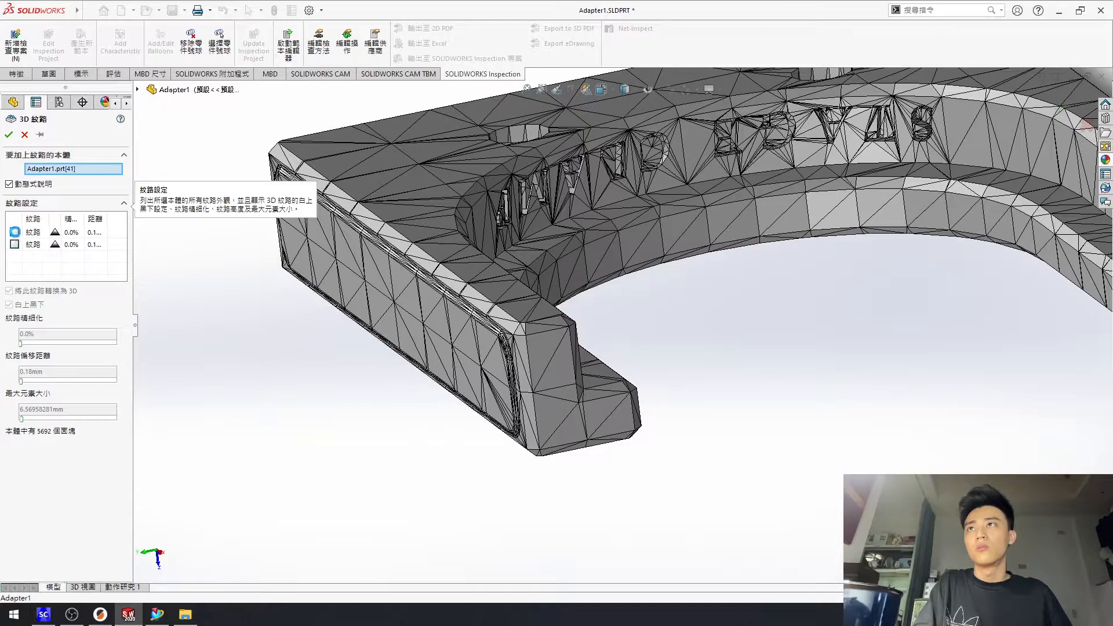
click(15, 244)
click(15, 244)
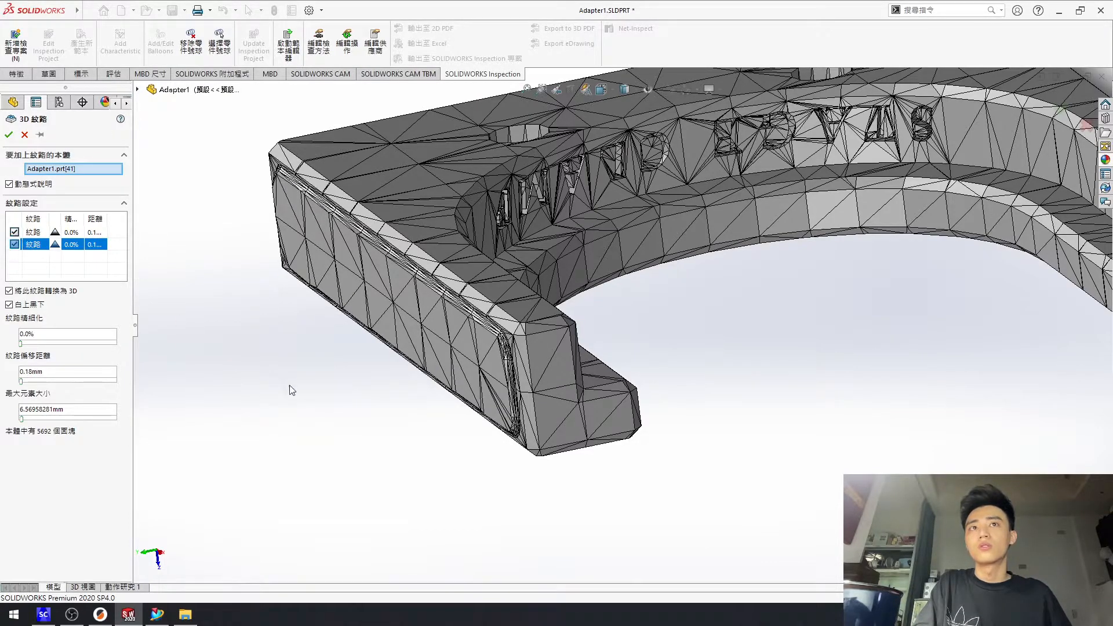
Examine the meshed arm together with the explanations of the face count and texture offset distance
scroll(347, 427, up, 5)
scroll(643, 345, down, 2)
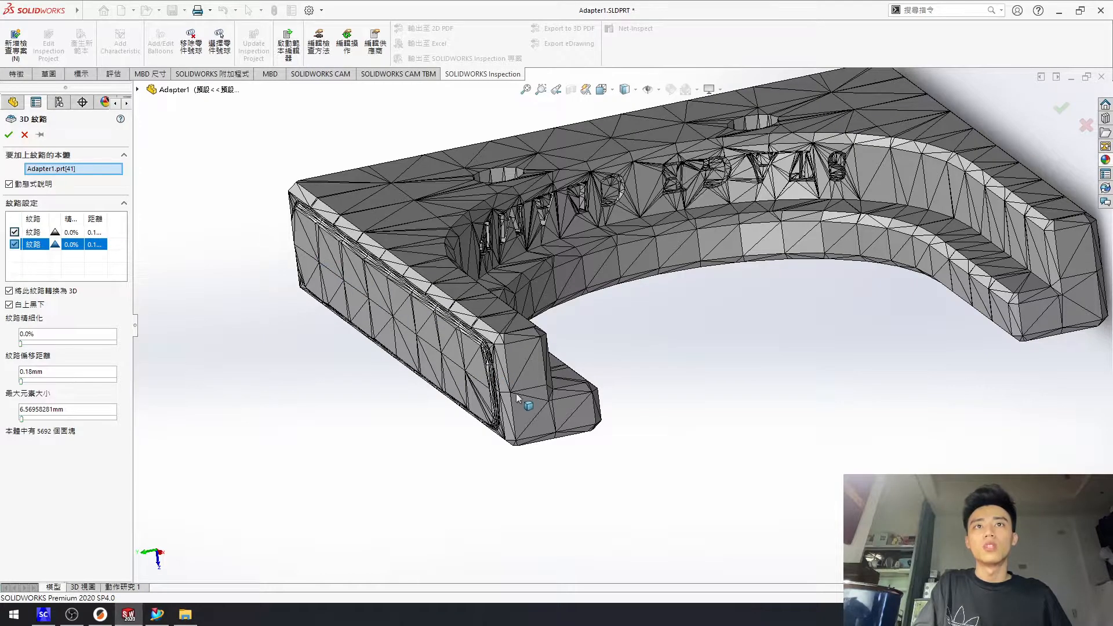
scroll(560, 346, up, 2)
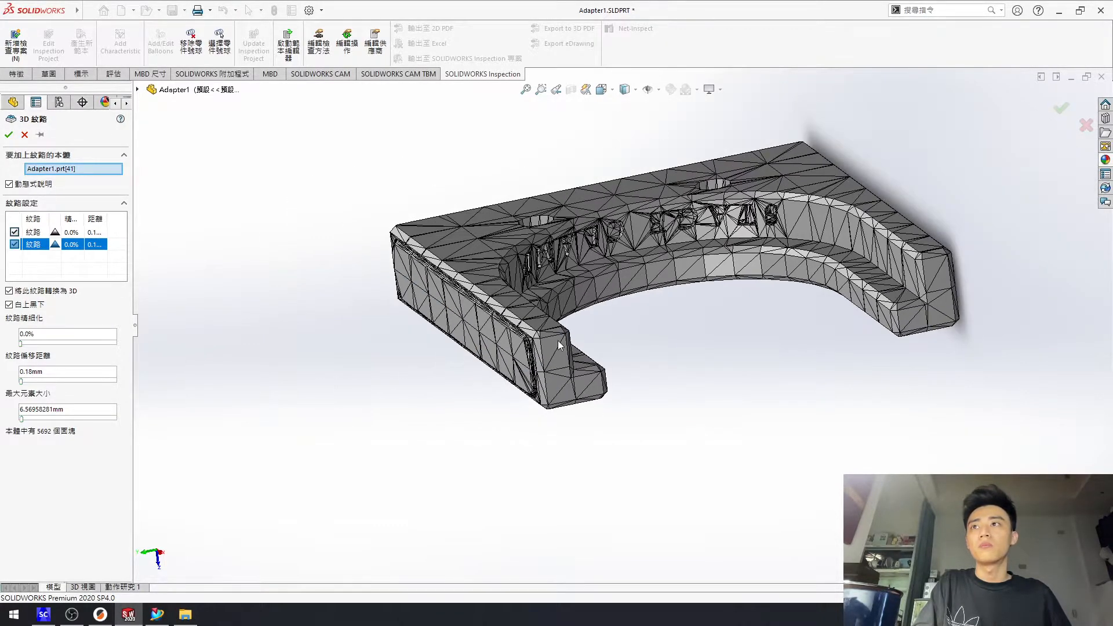
scroll(559, 346, down, 1)
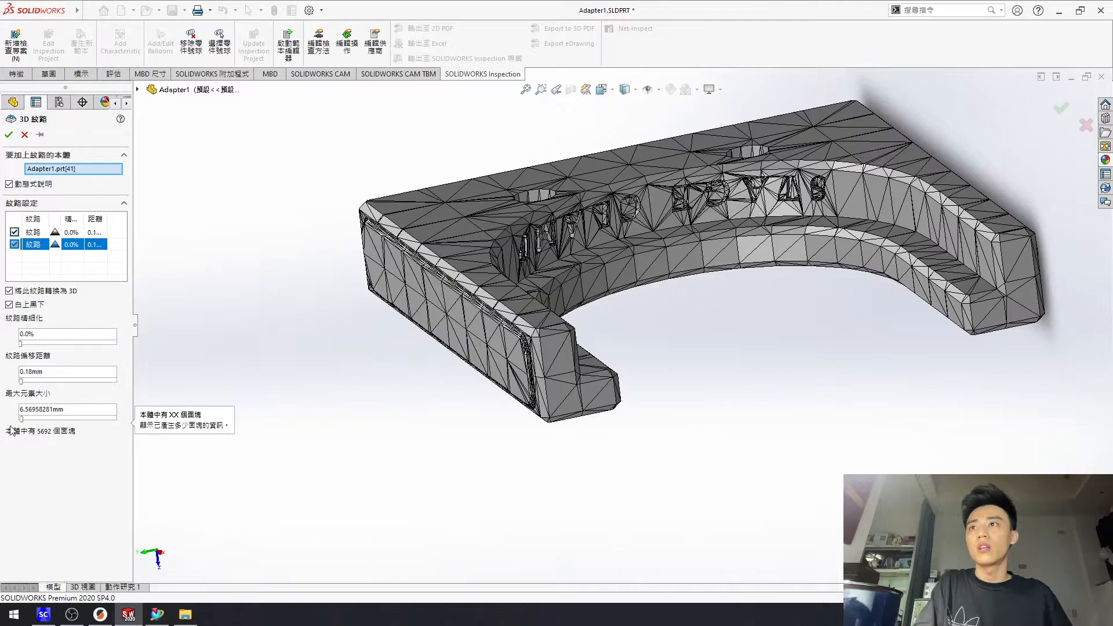
mouse_move(62, 404)
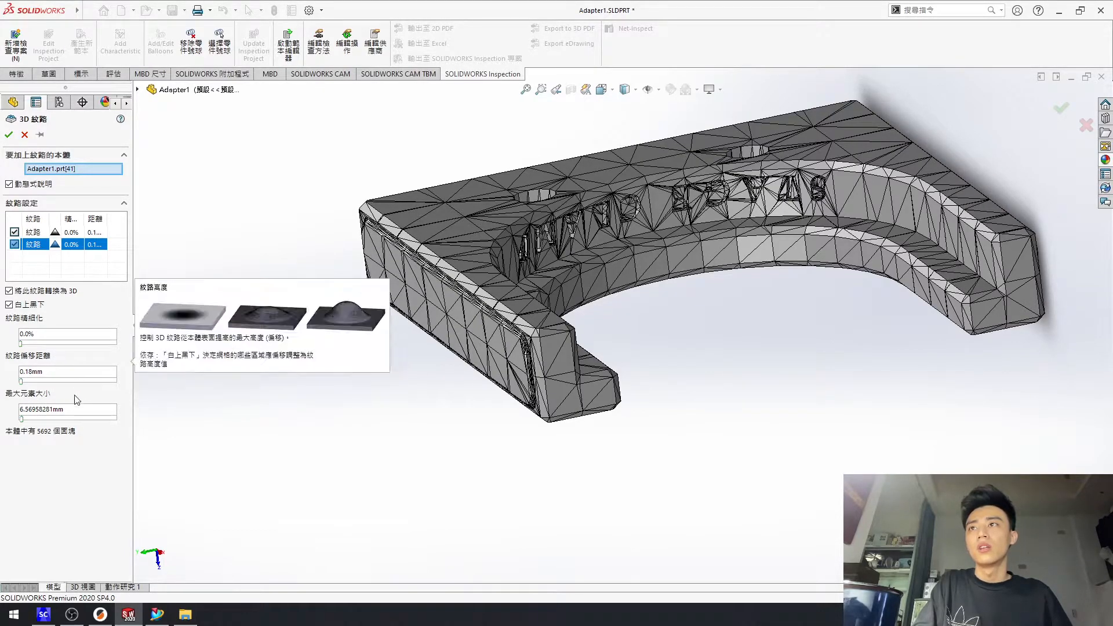
scroll(566, 348, down, 3)
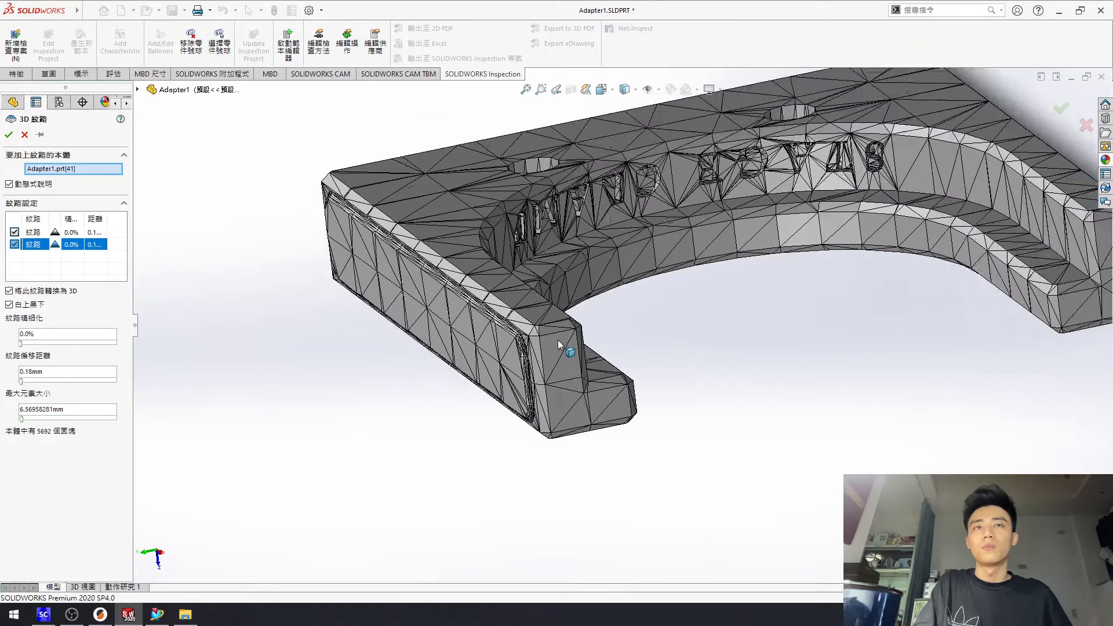
scroll(532, 296, up, 2)
scroll(532, 296, down, 2)
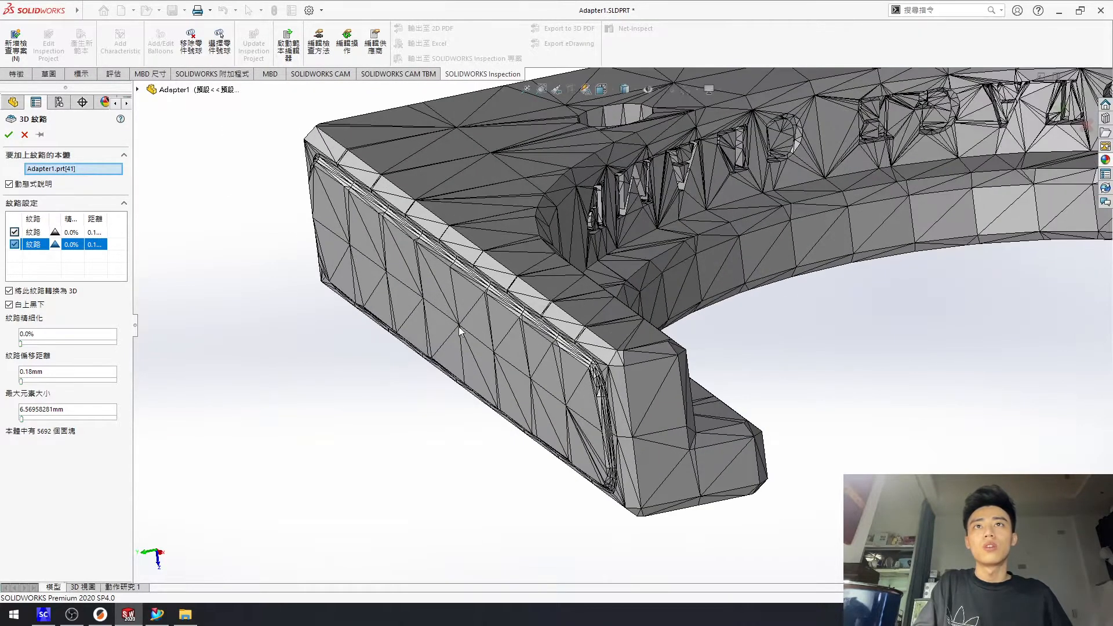
Raise the second texture's refinement to 50%
mouse_move(8, 315)
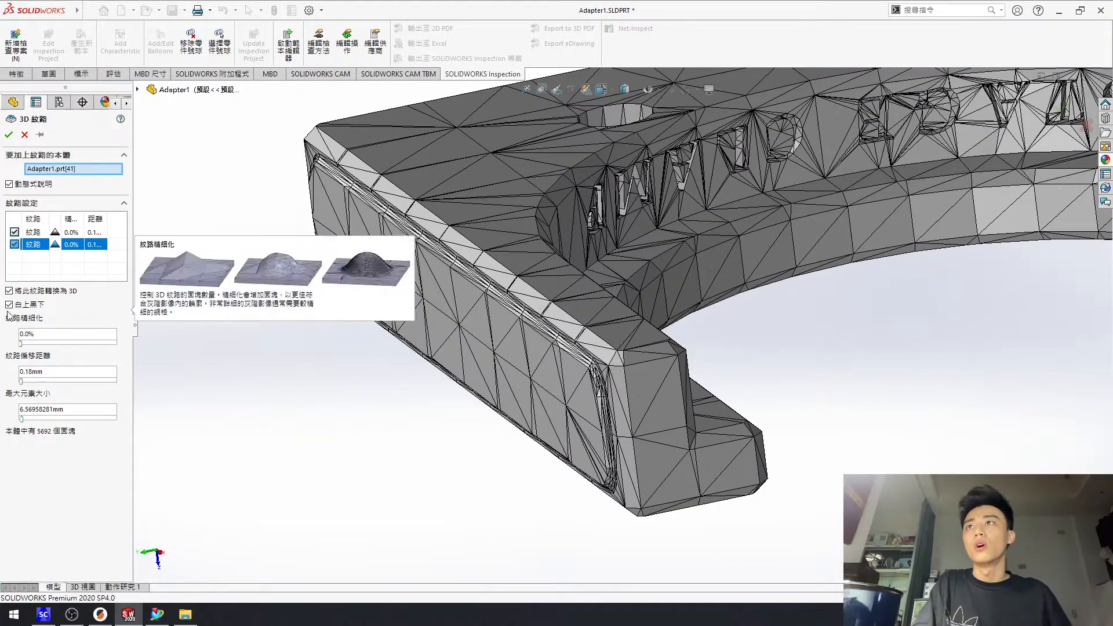
click(22, 344)
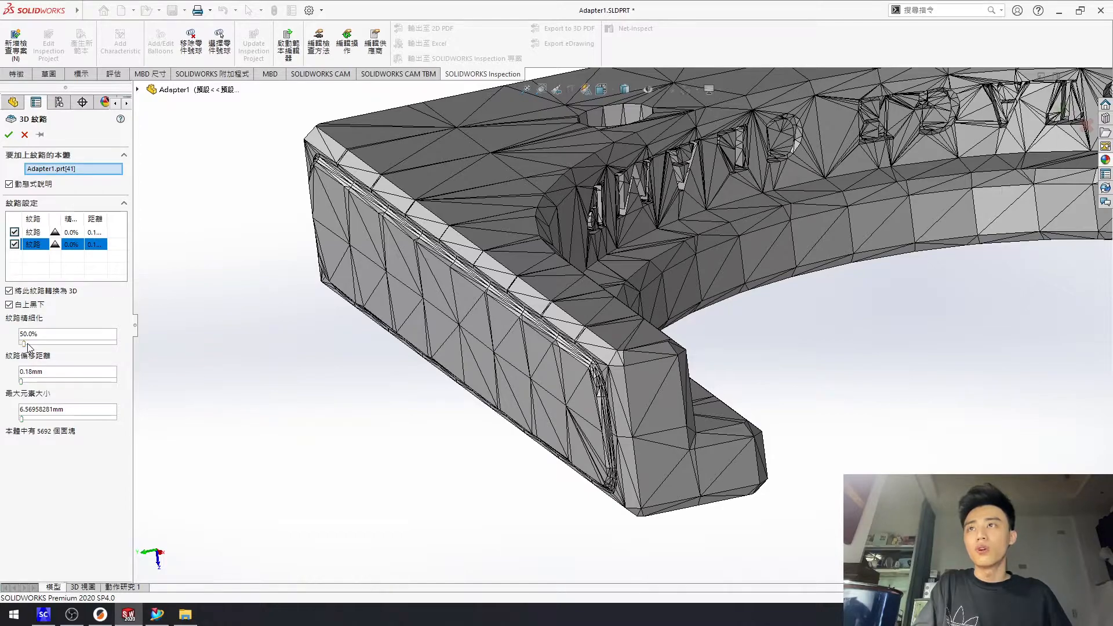
drag(27, 343, 58, 340)
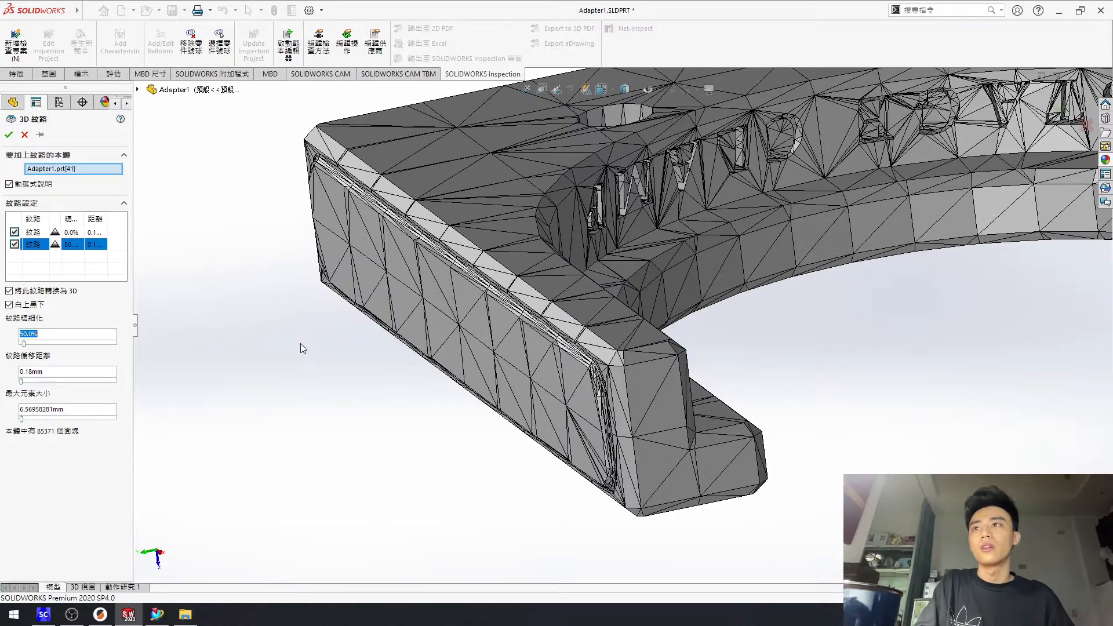
Set the second texture's offset distance to 0.50 mm and reduce the maximum element size to about 0.31 mm
click(49, 372)
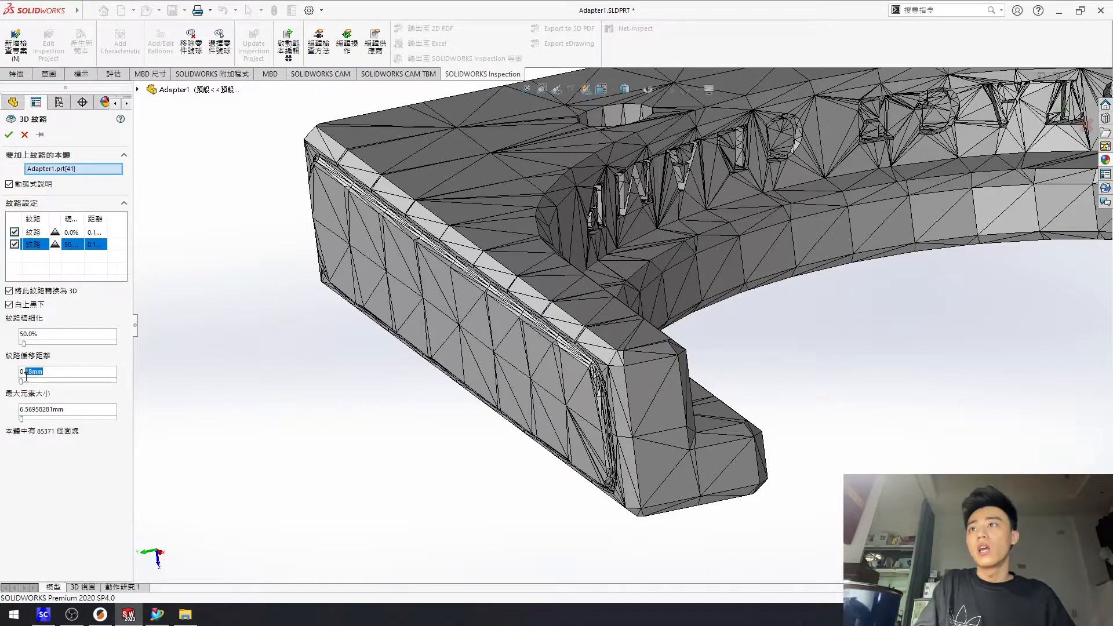
text(5)
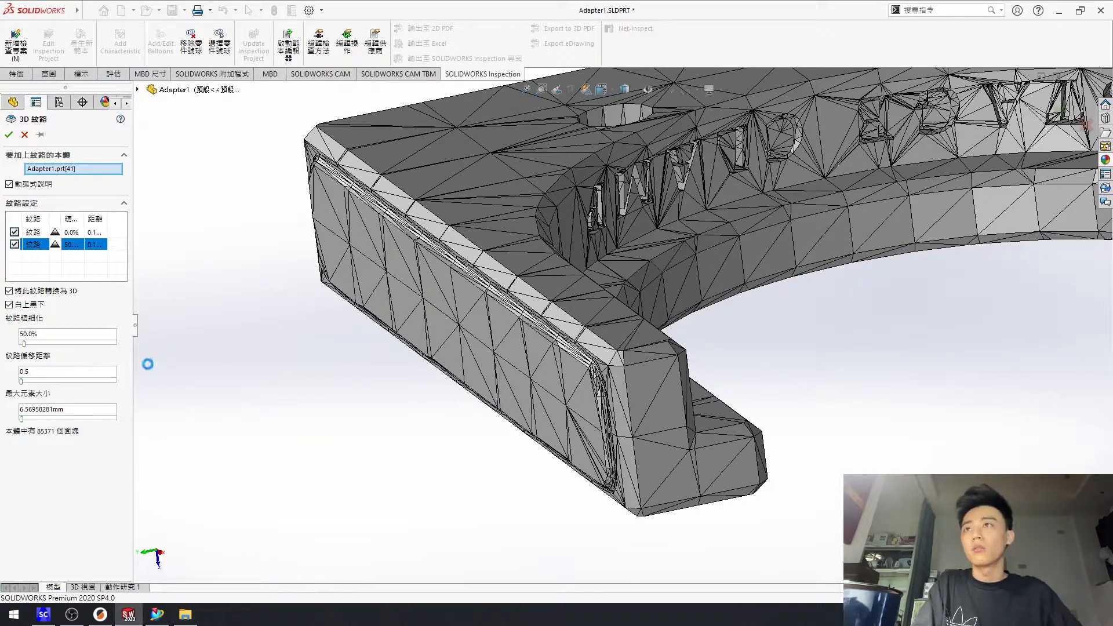
key(Return)
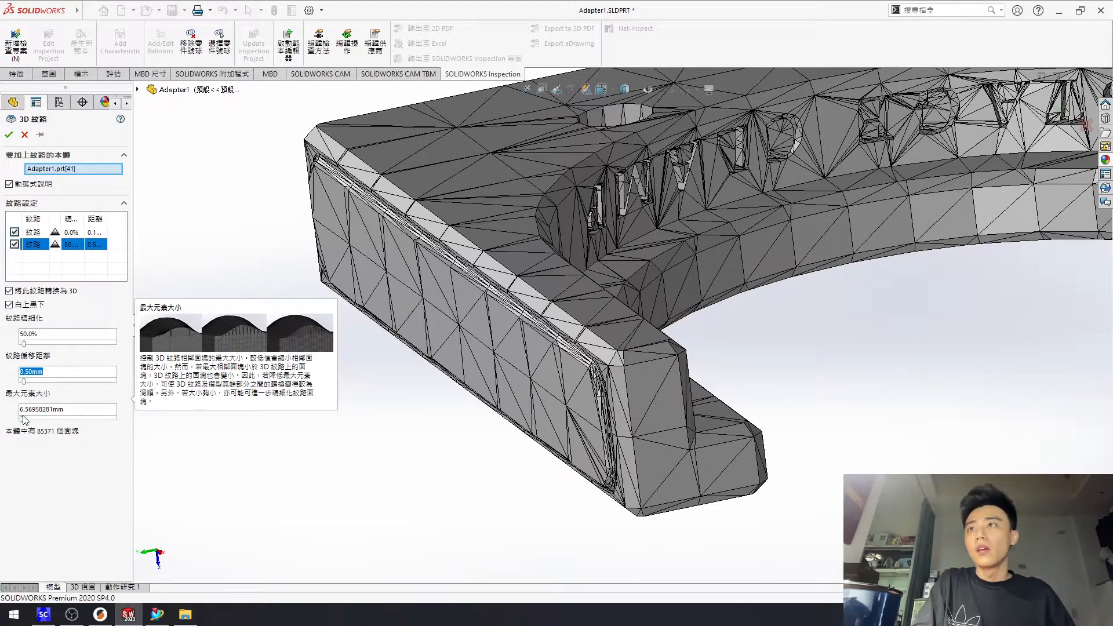
drag(22, 419, 58, 434)
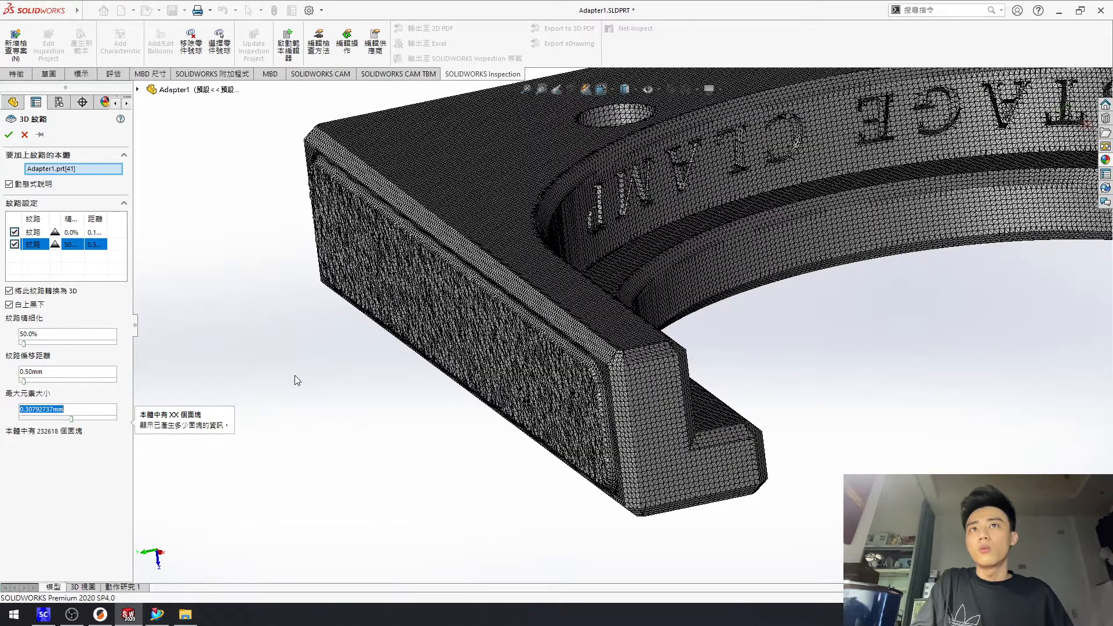
Inspect the refined mesh and the raised asphalt relief on the other arm's outer face up close
middle_drag(625, 399, 566, 415)
scroll(475, 418, up, 5)
scroll(968, 311, down, 3)
middle_drag(856, 317, 583, 306)
scroll(582, 306, down, 5)
scroll(581, 306, up, 4)
scroll(539, 363, down, 4)
middle_drag(645, 357, 604, 369)
scroll(603, 371, up, 4)
scroll(606, 376, down, 5)
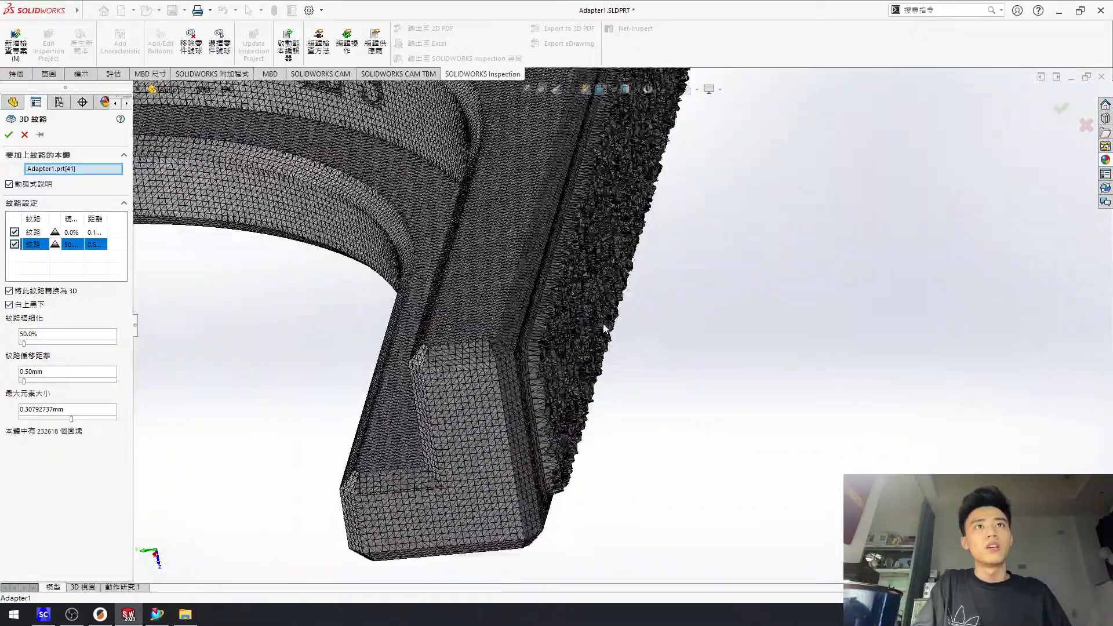
scroll(619, 406, down, 1)
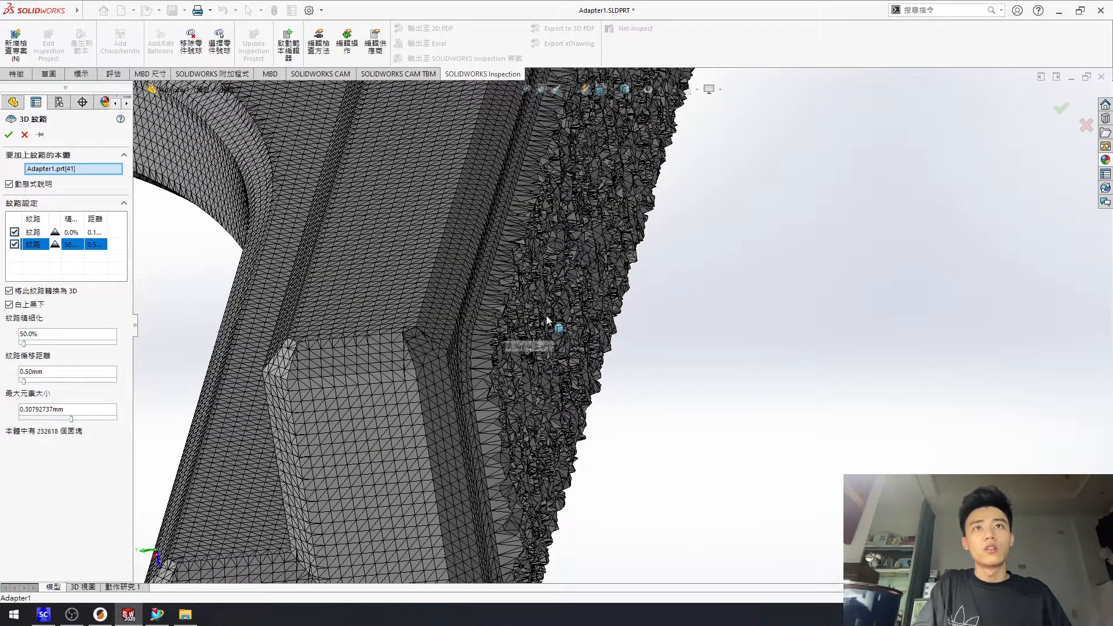
Examine the transition between the smooth mesh and the raised relief on the textured arm up close
scroll(522, 333, up, 1)
scroll(545, 319, down, 4)
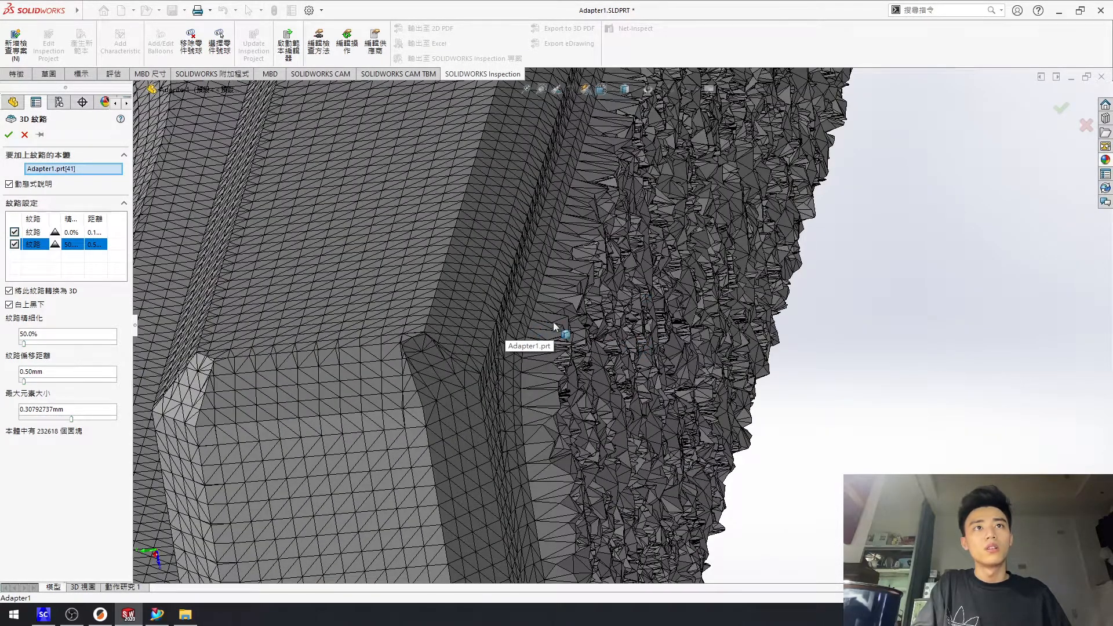
middle_drag(559, 331, 542, 326)
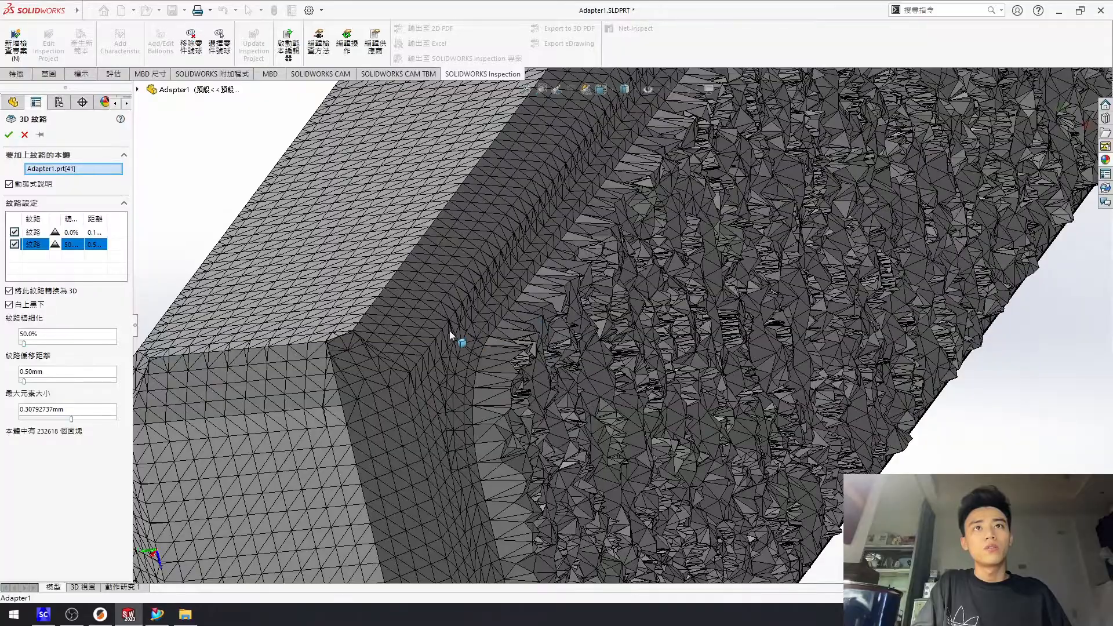
scroll(512, 366, up, 10)
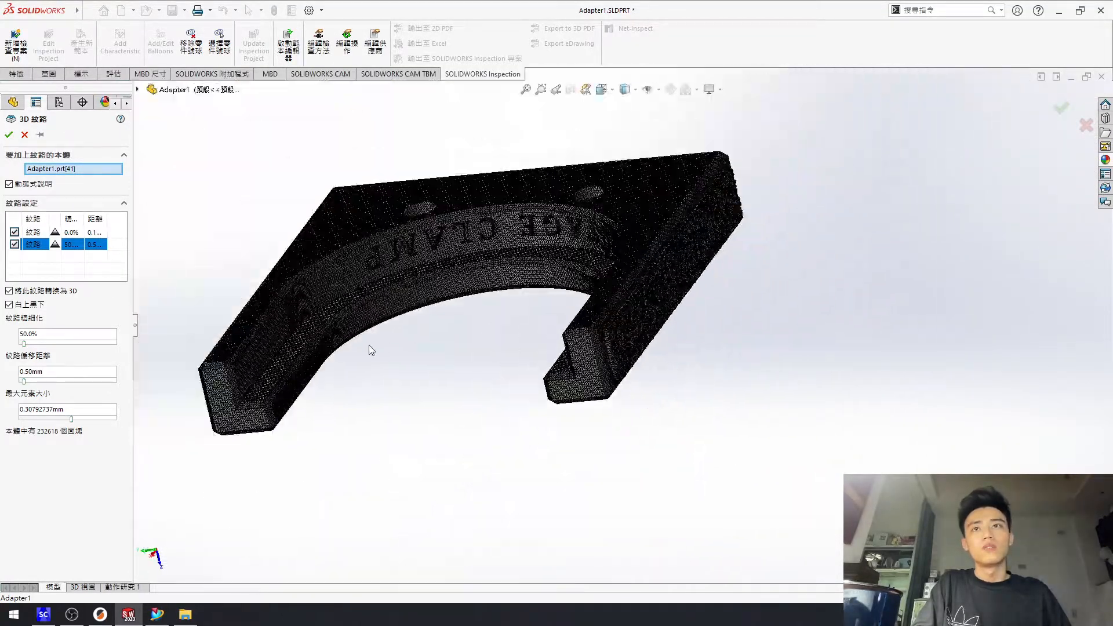
Set the first texture's refinement to 50% and its offset distance to 0.50 mm for the opposite arm's outer face
middle_drag(369, 345, 417, 342)
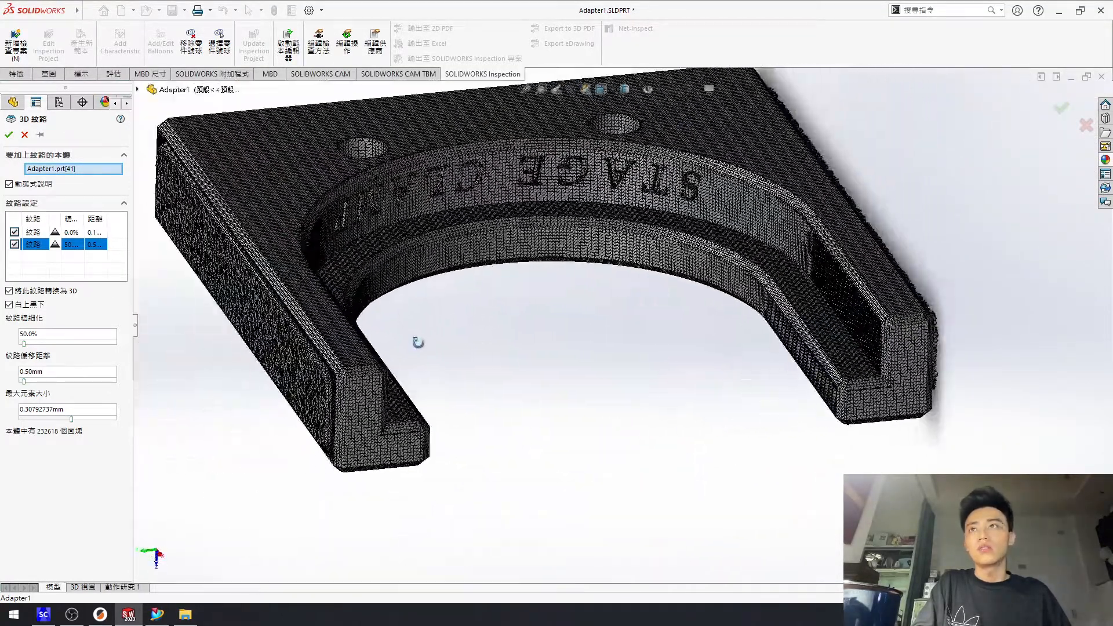
scroll(560, 333, up, 2)
scroll(378, 335, down, 3)
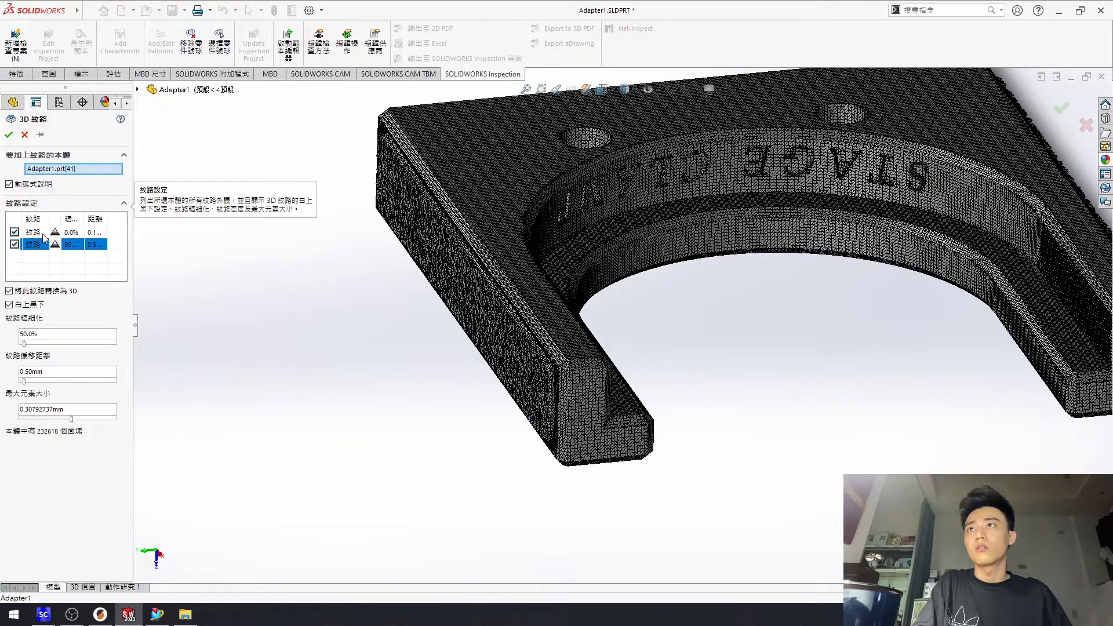
click(42, 234)
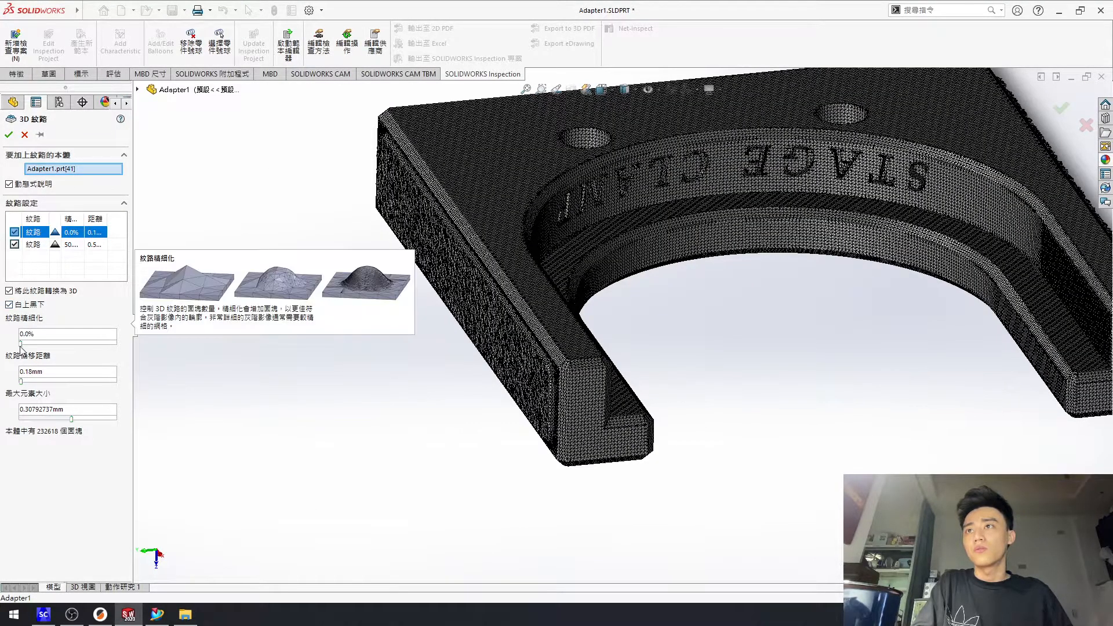
drag(21, 343, 26, 346)
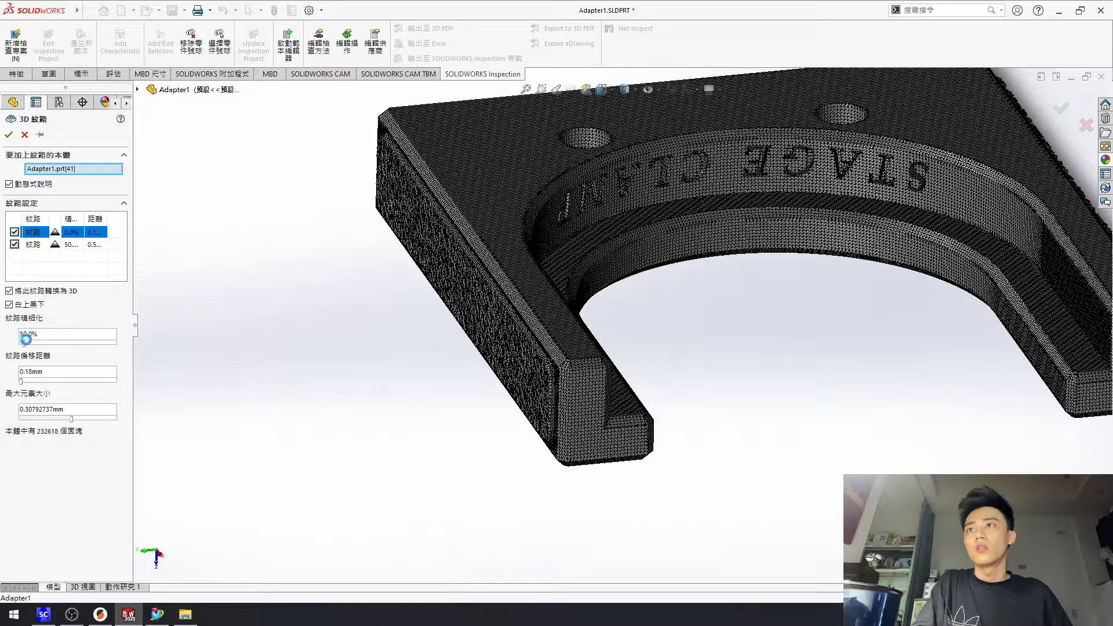
drag(58, 371, 5, 362)
text(.5)
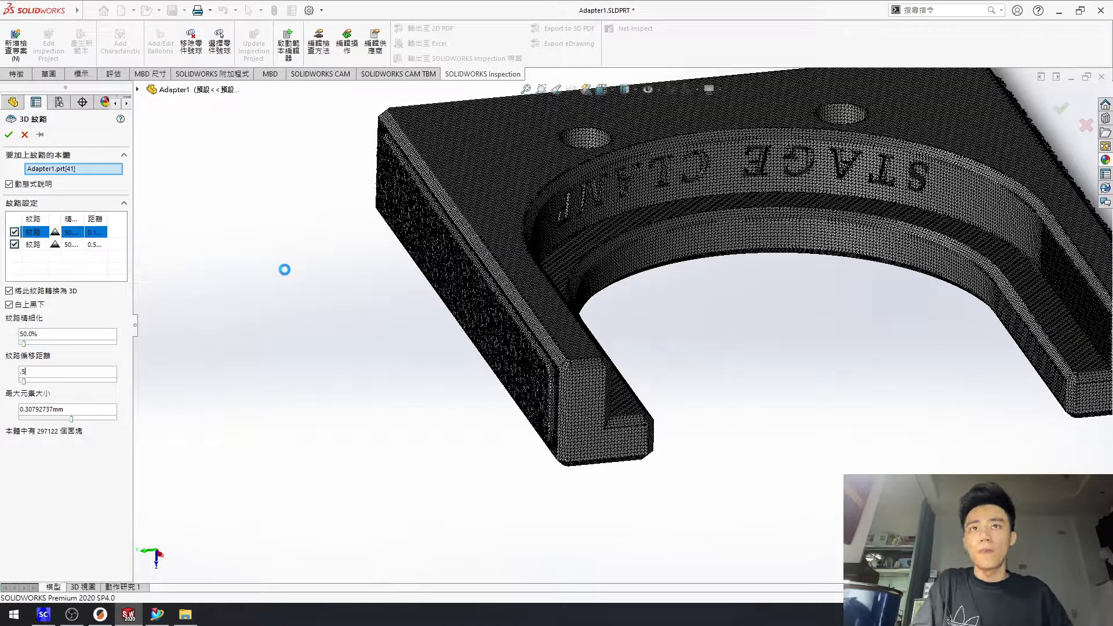
Inspect the asphalt relief along the opposite arm's outer face, both up close and with the whole part in view
scroll(541, 367, down, 5)
scroll(576, 374, up, 3)
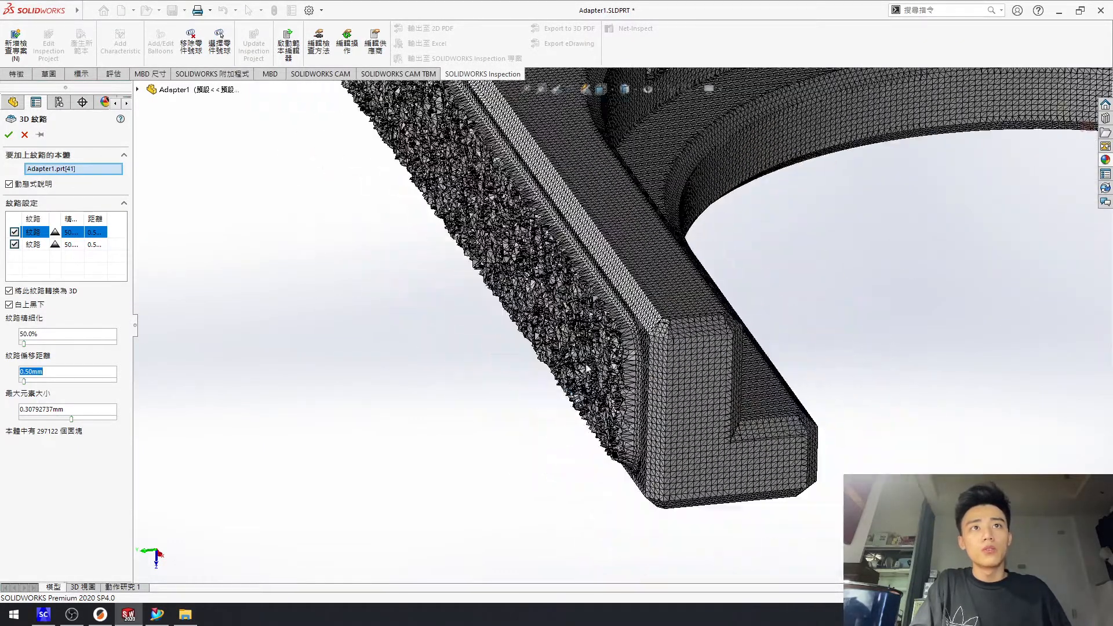
scroll(685, 335, up, 5)
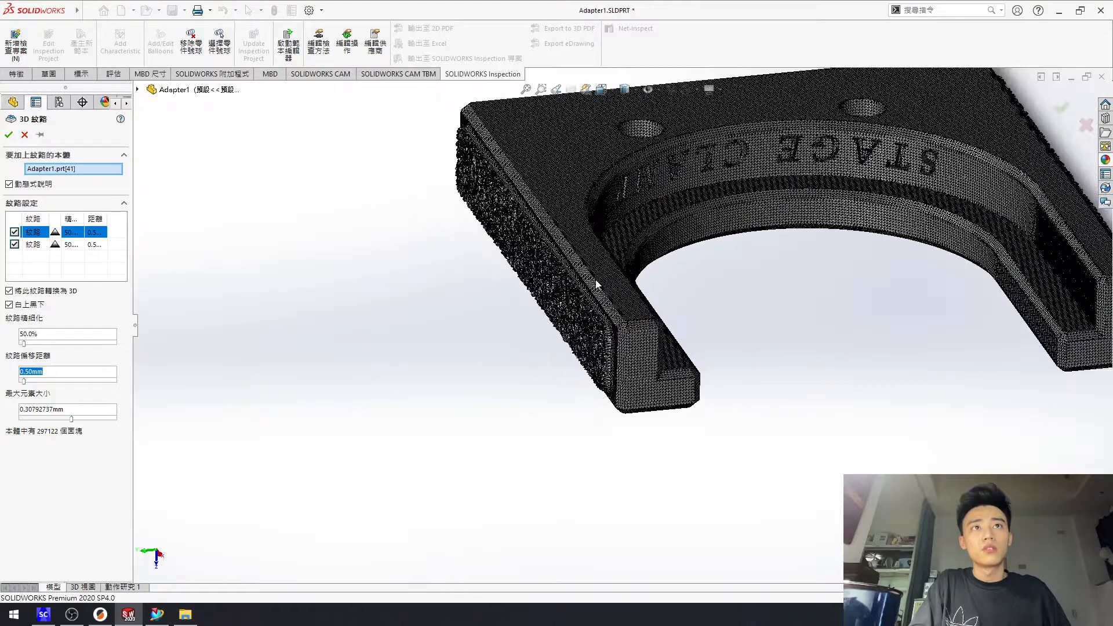
scroll(594, 284, down, 3)
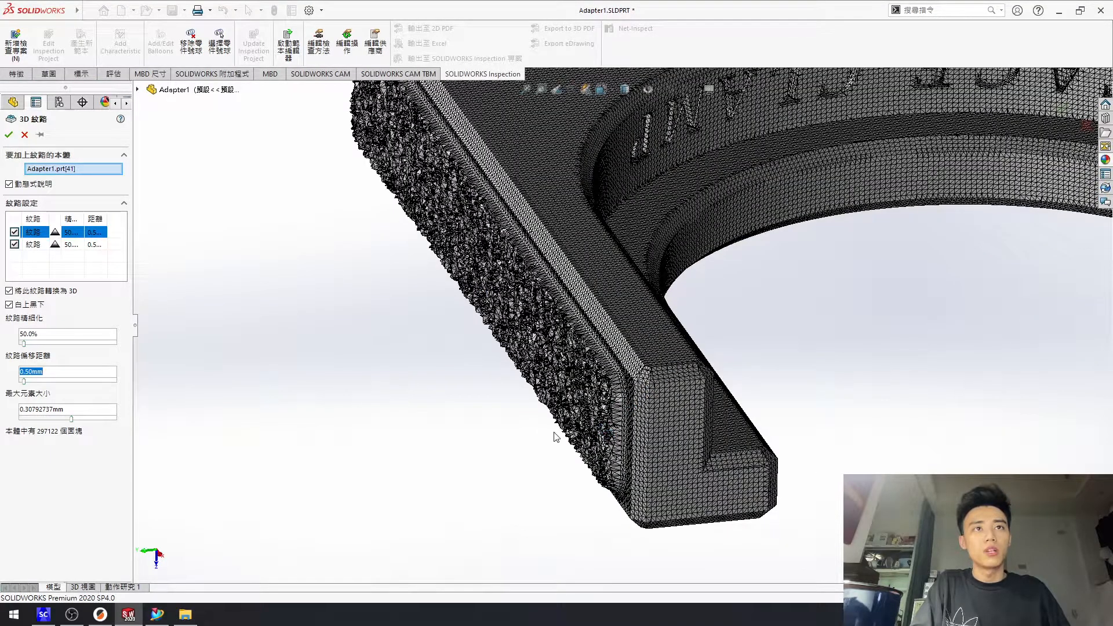
scroll(771, 340, up, 4)
scroll(766, 341, down, 4)
scroll(611, 331, up, 4)
scroll(671, 346, down, 1)
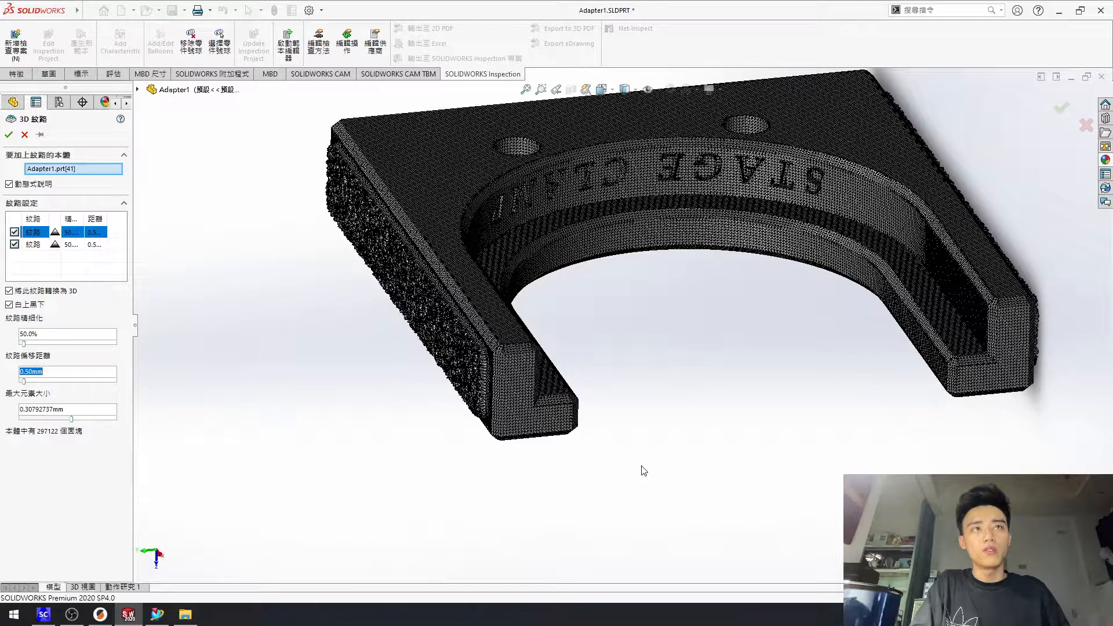
scroll(861, 288, up, 4)
scroll(627, 390, down, 3)
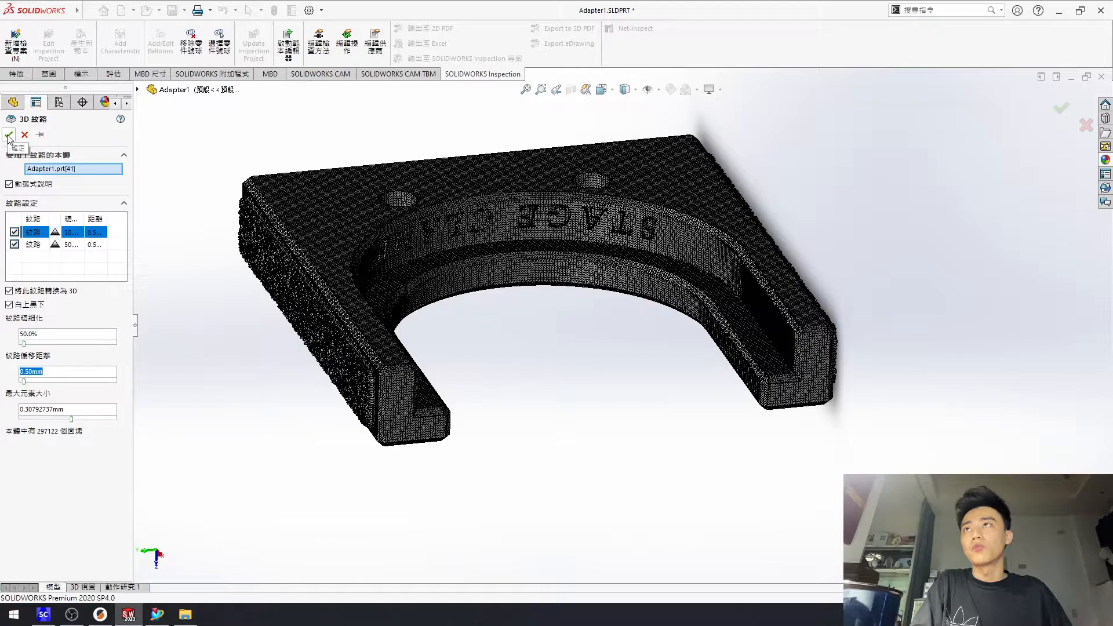
scroll(530, 238, up, 2)
scroll(441, 277, down, 3)
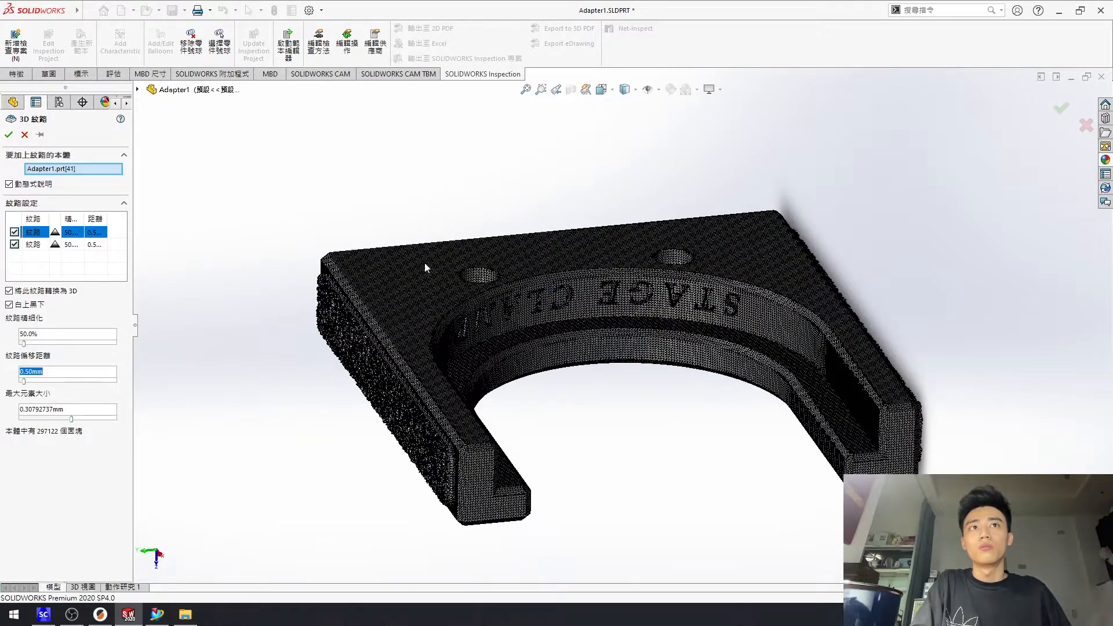
Accept the 3D texture conversion and check the generated graphics mesh body at the arm's end
click(8, 135)
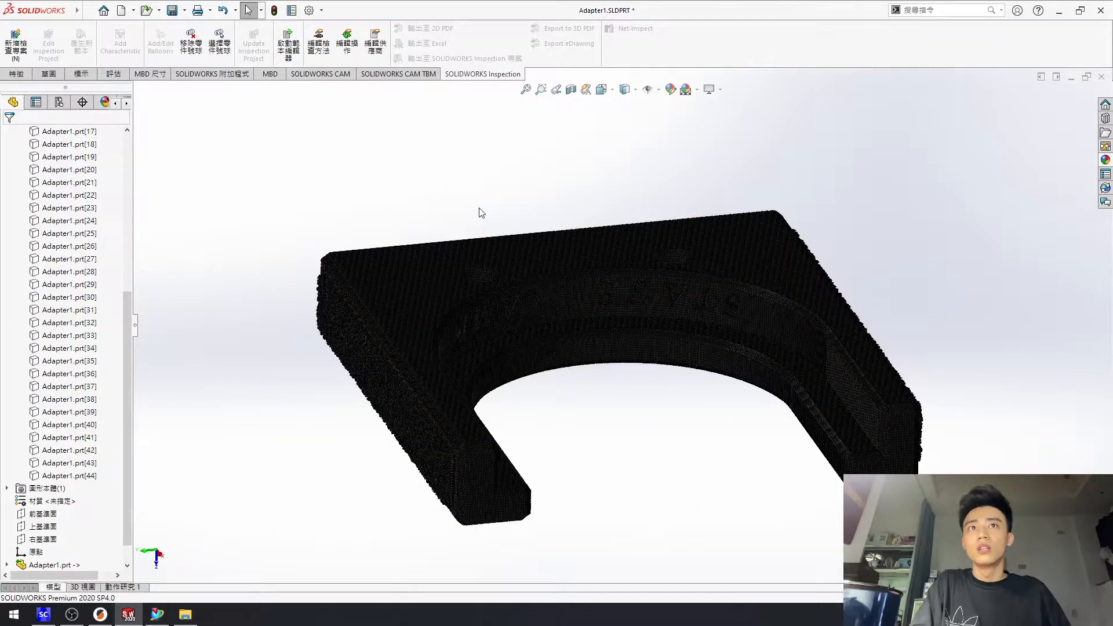
scroll(628, 378, up, 2)
mouse_move(628, 377)
middle_down()
mouse_move(663, 372)
mouse_move(621, 377)
middle_up()
scroll(442, 376, down, 6)
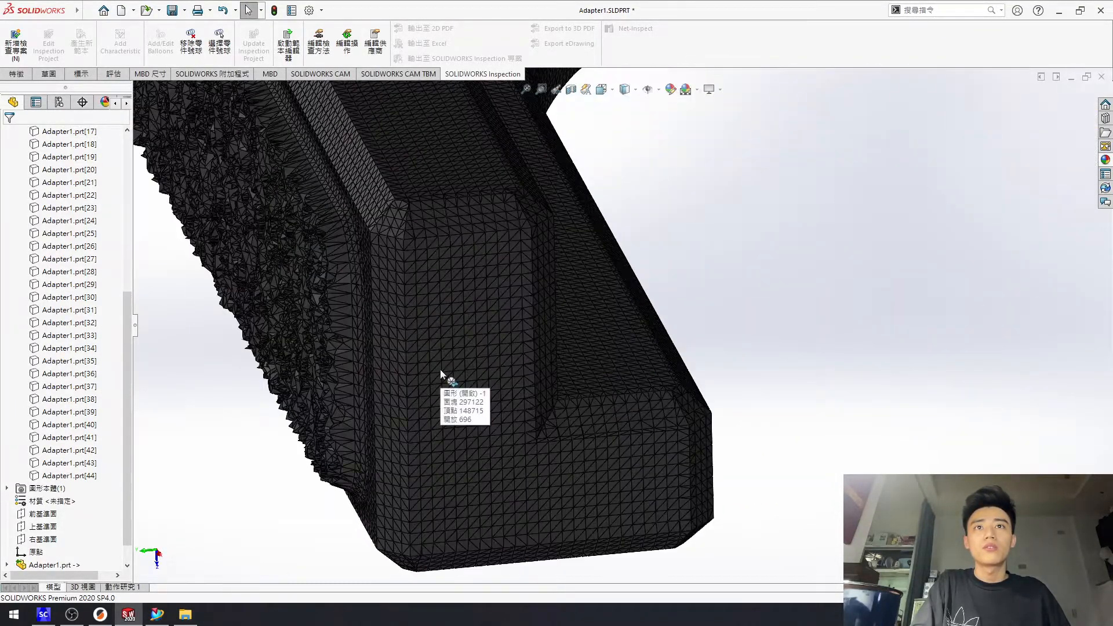
scroll(439, 369, up, 8)
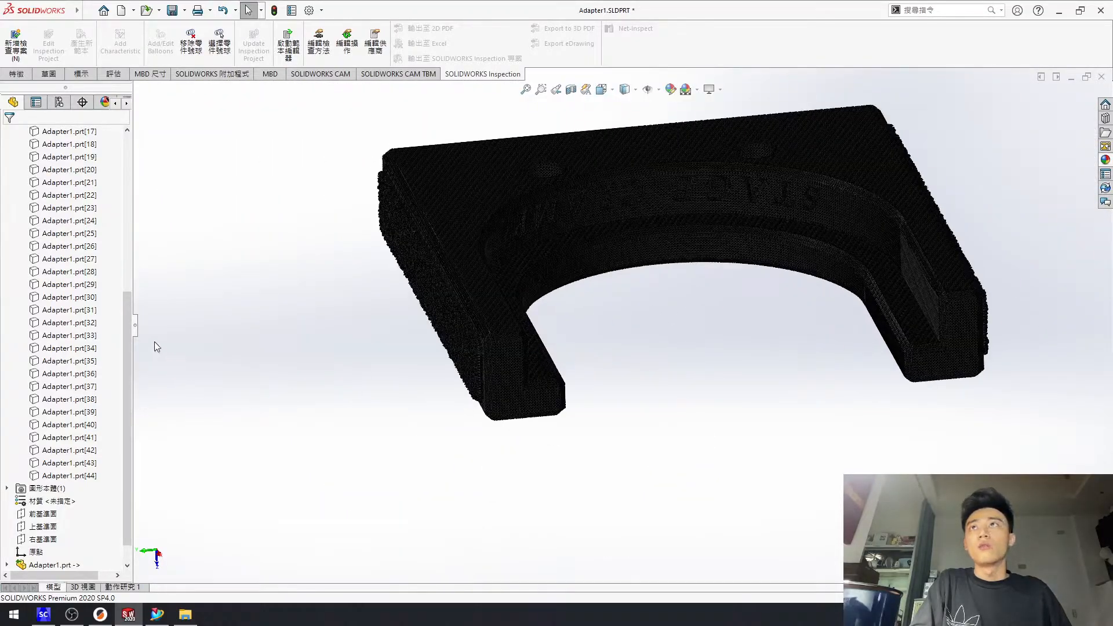
Export the textured mesh in STL format as Adapter1.STL into the Stls folder
click(185, 11)
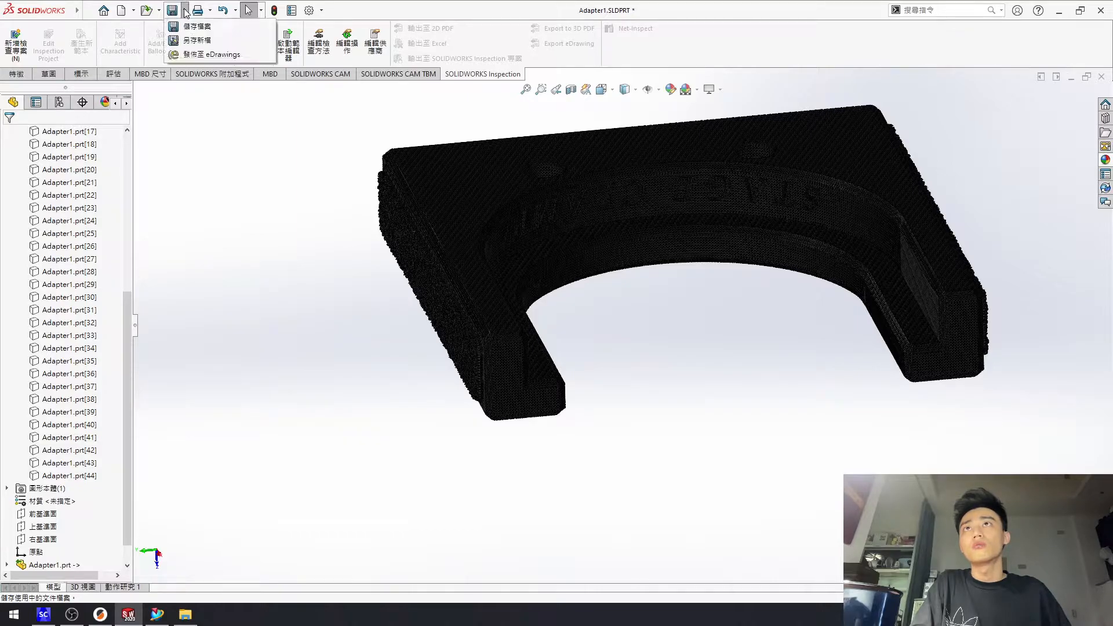
click(191, 40)
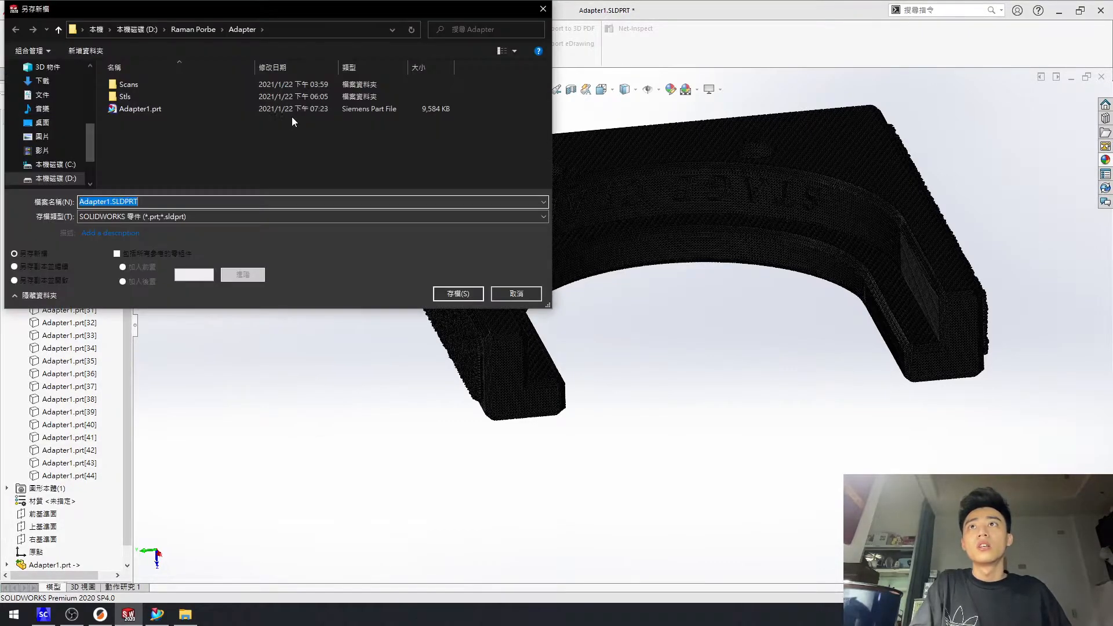
click(174, 216)
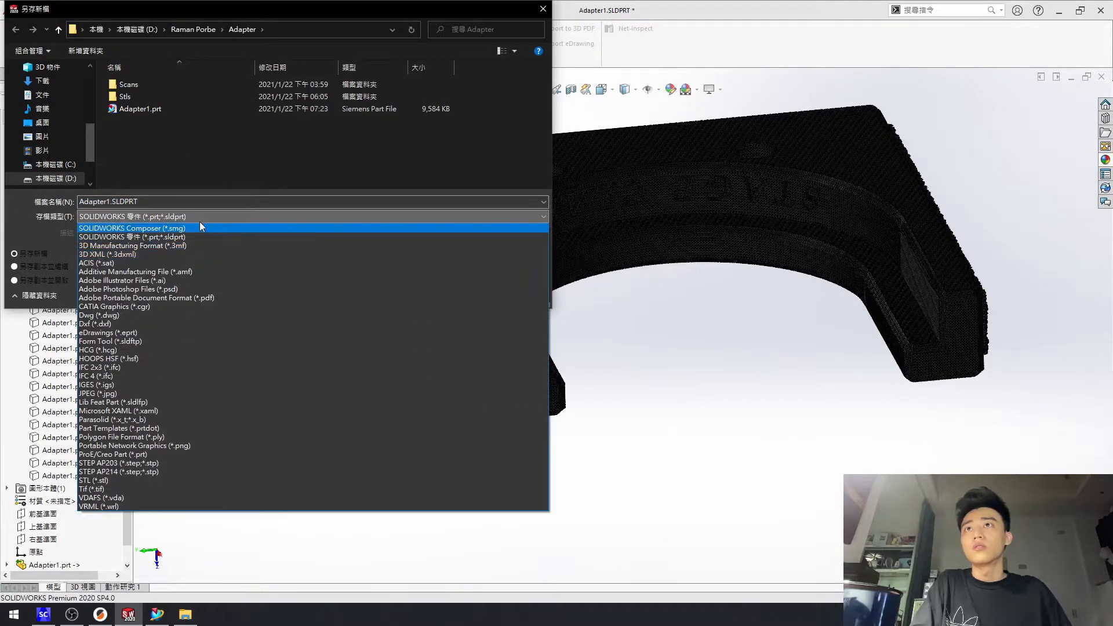
click(96, 481)
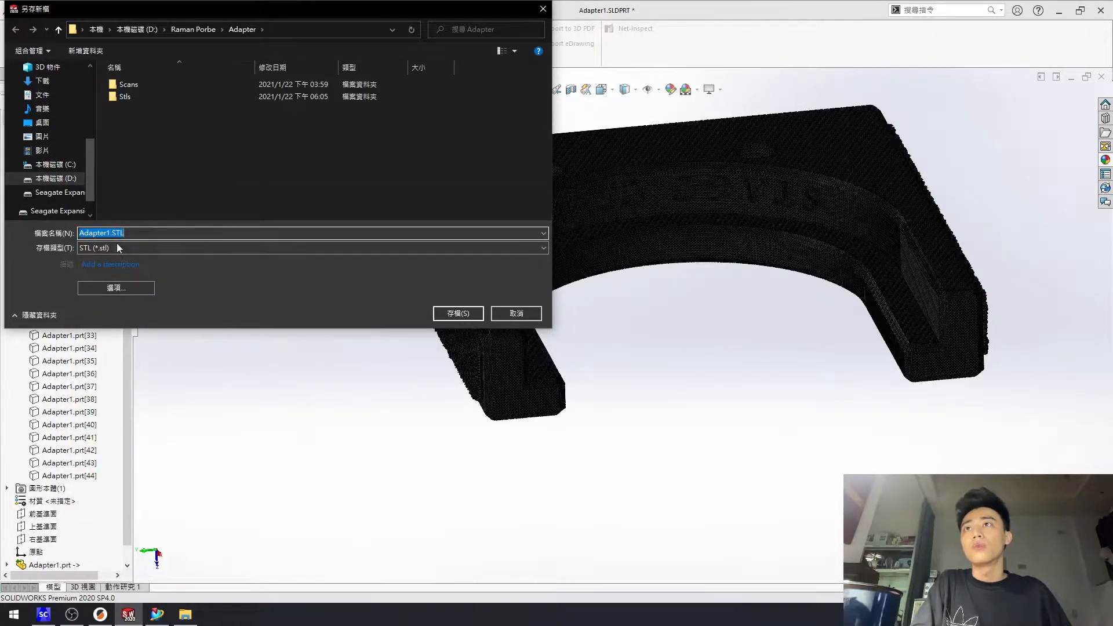
double_click(150, 100)
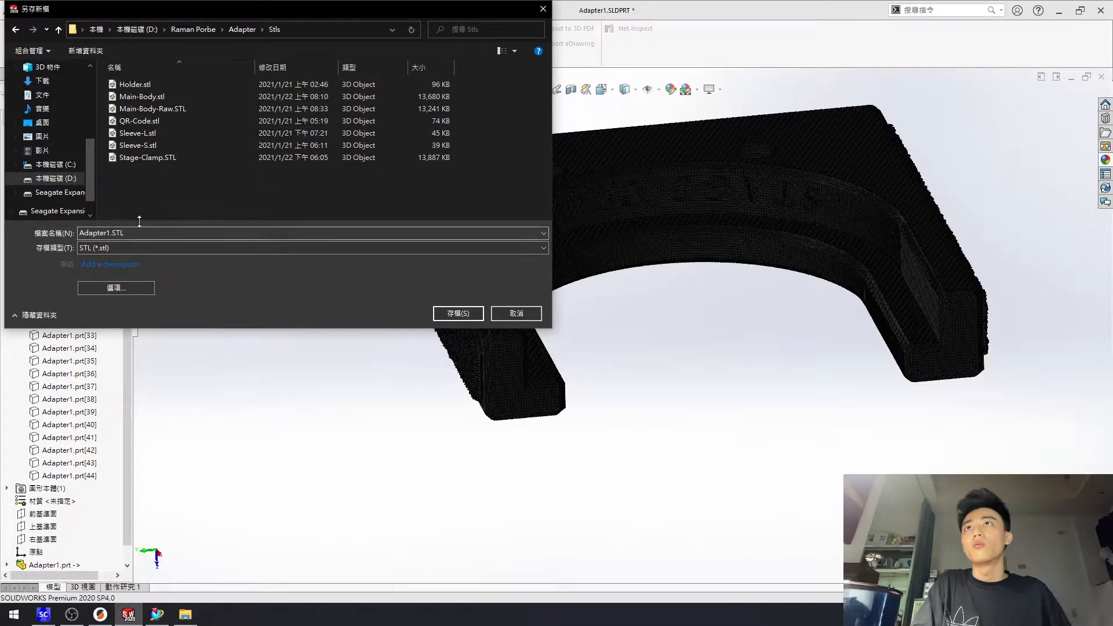
click(461, 314)
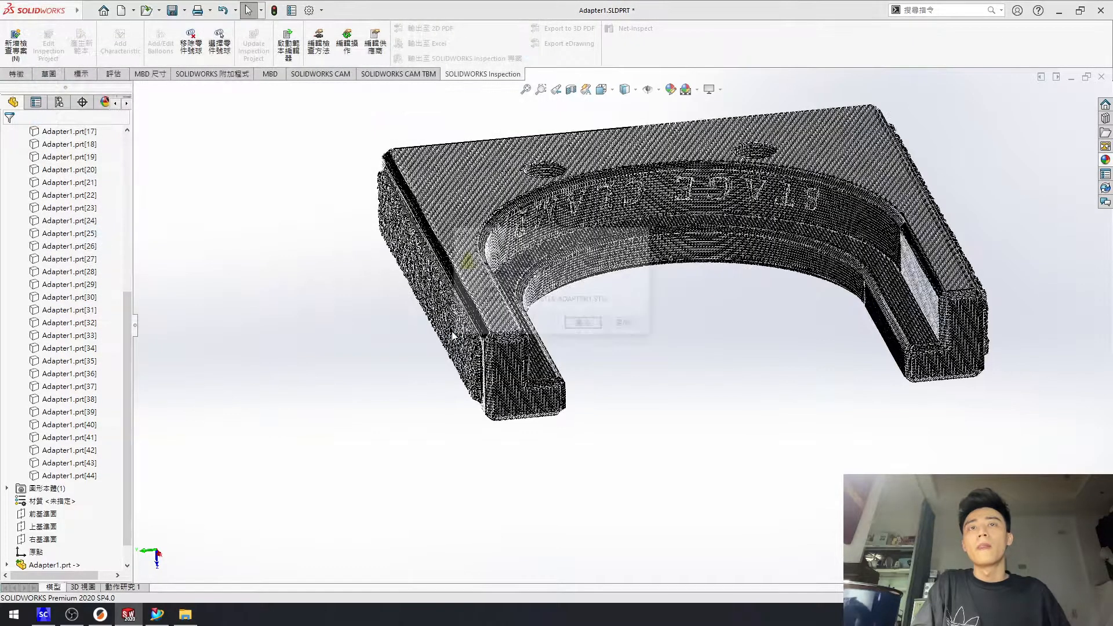
click(589, 324)
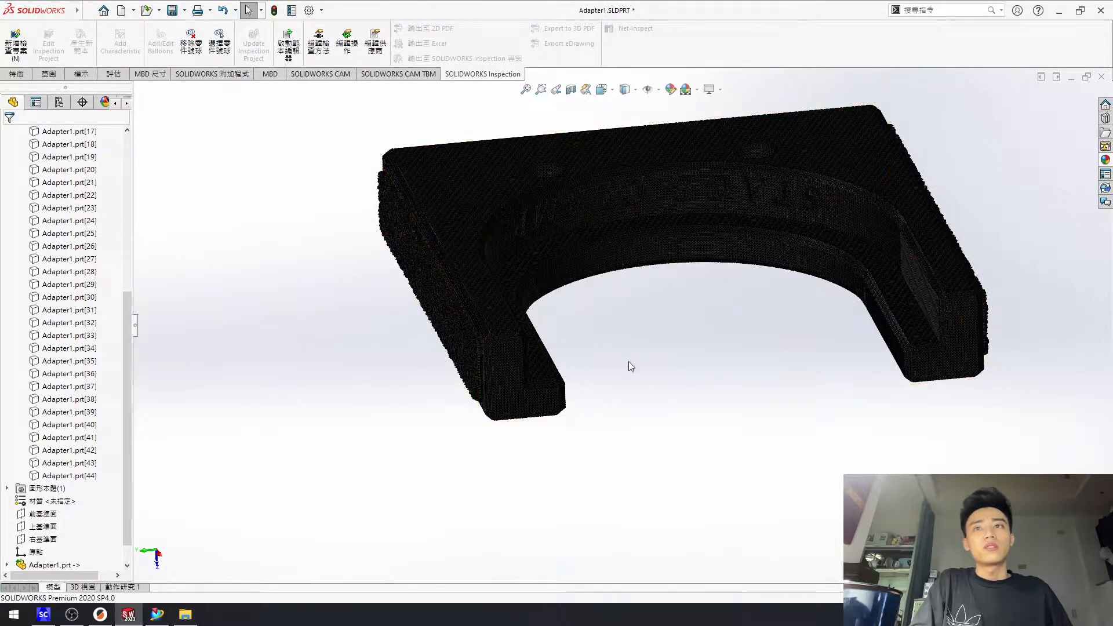
Switch to PrusaSlicer and browse in File Explorer to the Stls folder under D:, Raman Porbe, Adapter
click(100, 614)
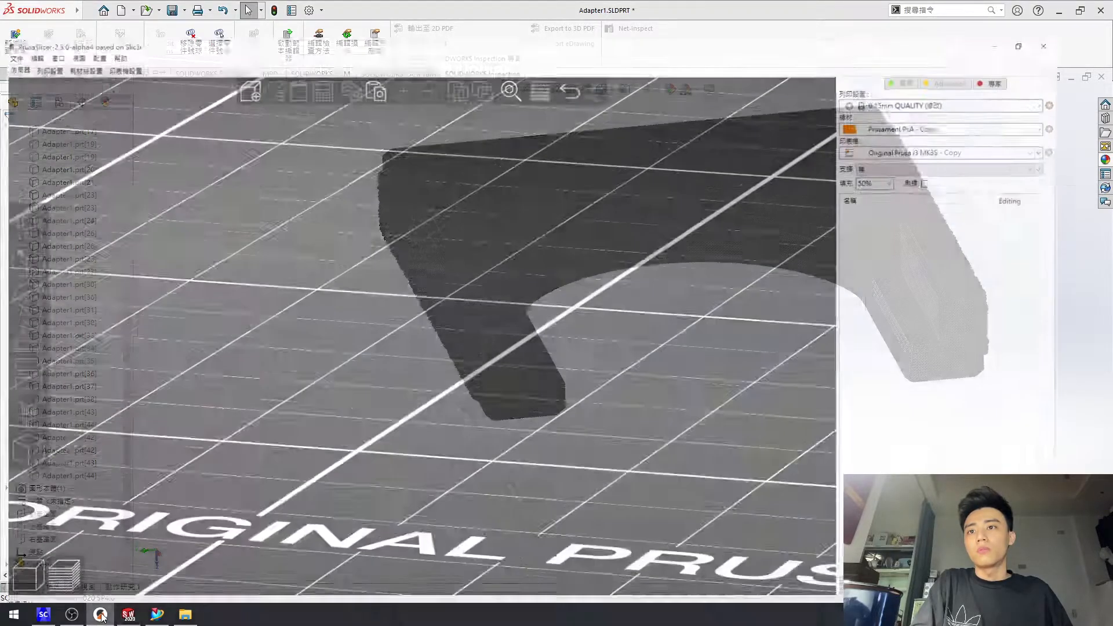
click(185, 615)
click(207, 161)
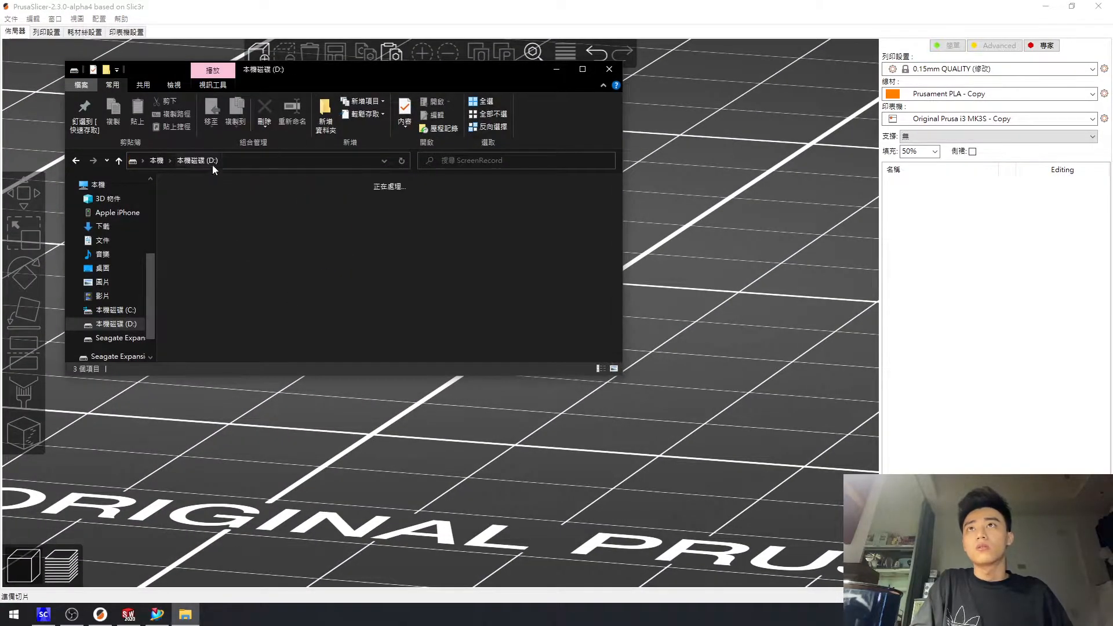
scroll(528, 271, down, 2)
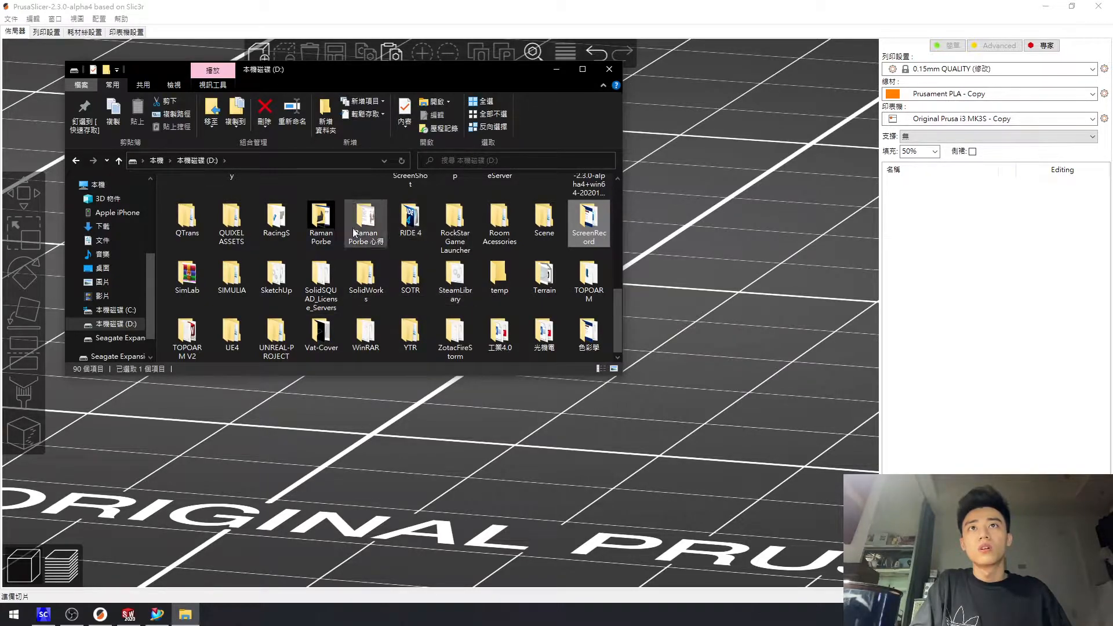
double_click(324, 229)
scroll(296, 284, down, 3)
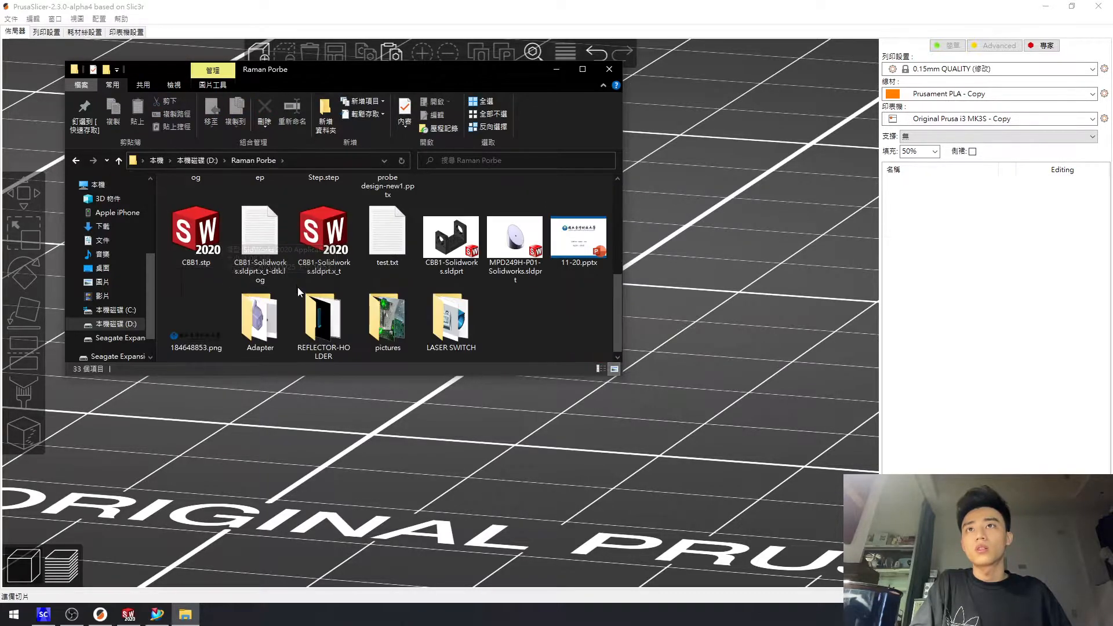
double_click(261, 319)
double_click(200, 210)
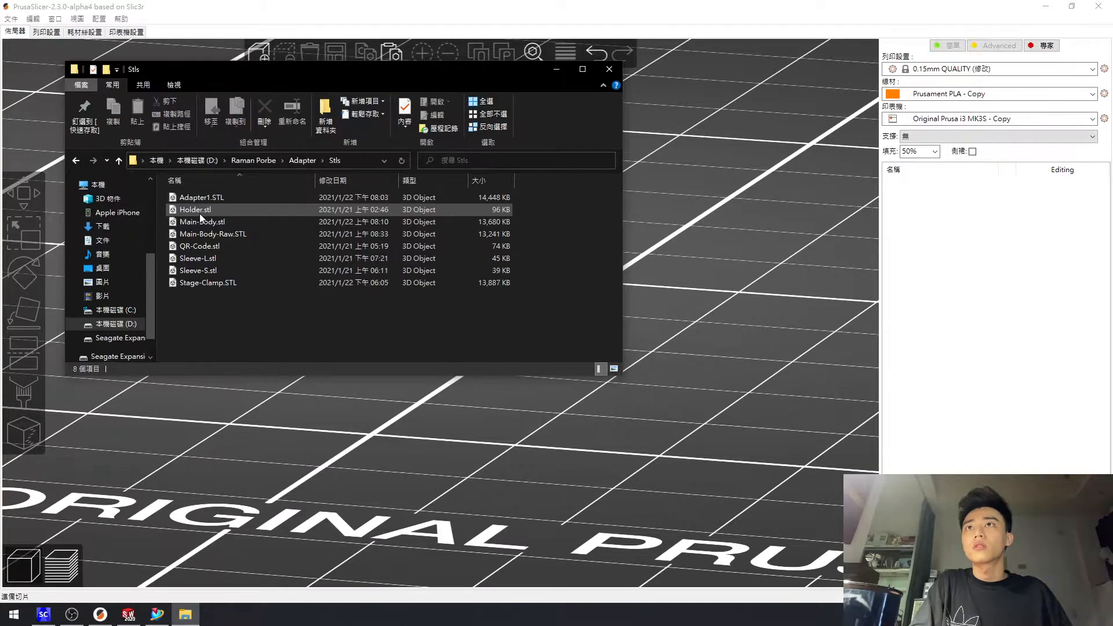
Load Adapter1.STL from the Stls folder onto the PrusaSlicer print bed
click(203, 197)
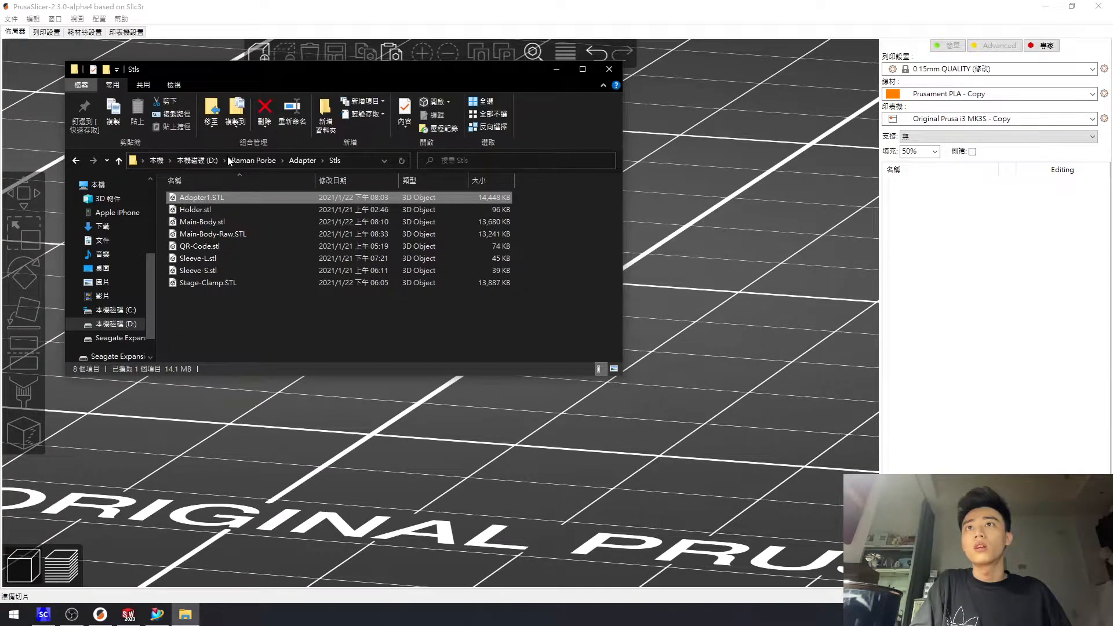
drag(204, 69, 820, 226)
drag(830, 355, 420, 297)
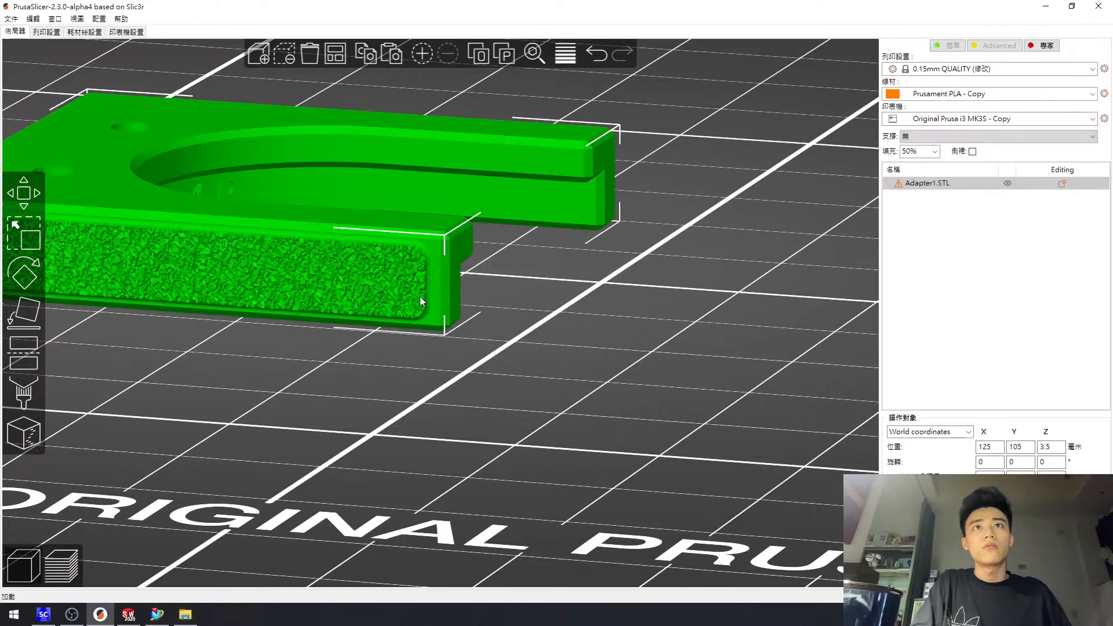
Inspect the imported adapter's asphalt relief up close and view the whole part on the print bed
click(699, 317)
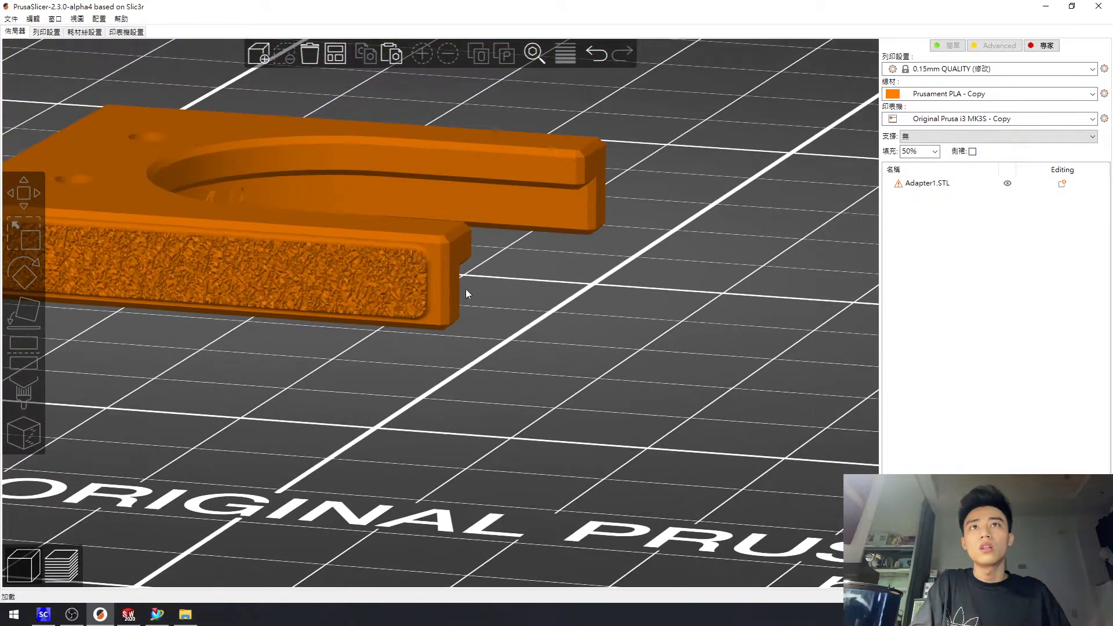
scroll(434, 405, down, 5)
click(497, 311)
scroll(479, 293, up, 8)
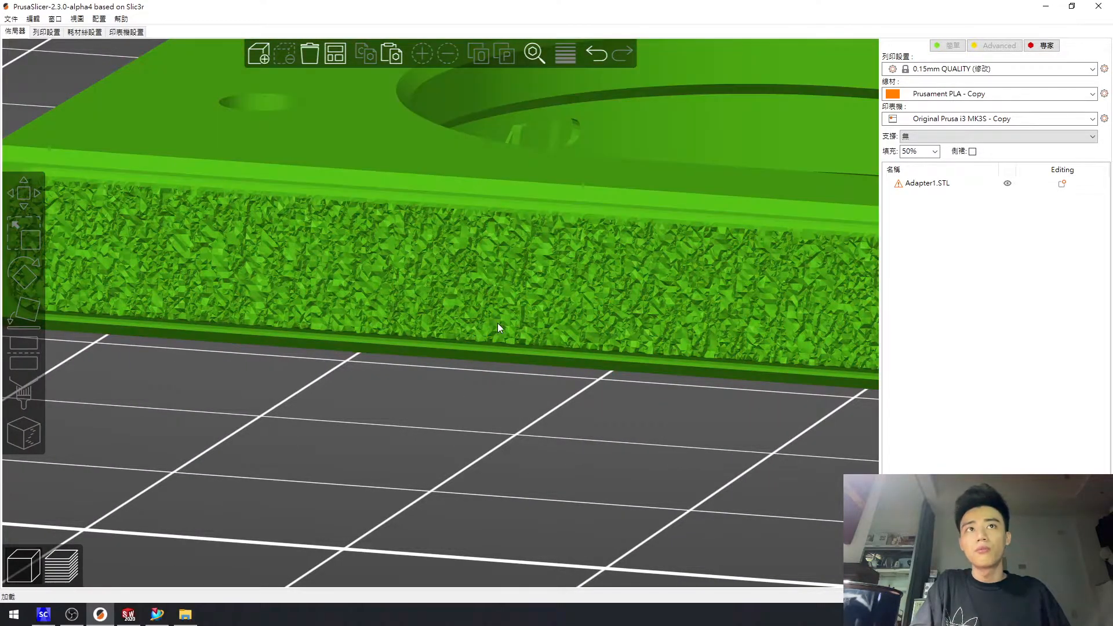
click(771, 423)
scroll(534, 466, down, 8)
drag(719, 418, 727, 449)
scroll(545, 374, down, 4)
scroll(648, 404, down, 4)
middle_drag(673, 463, 522, 448)
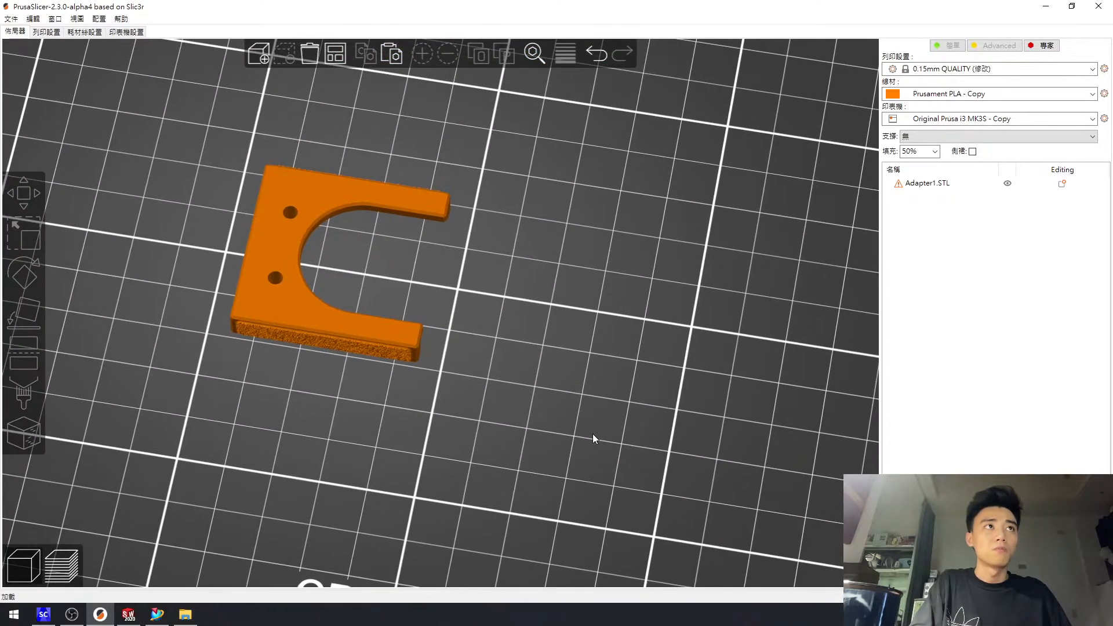
middle_drag(606, 428, 715, 404)
middle_drag(634, 323, 614, 394)
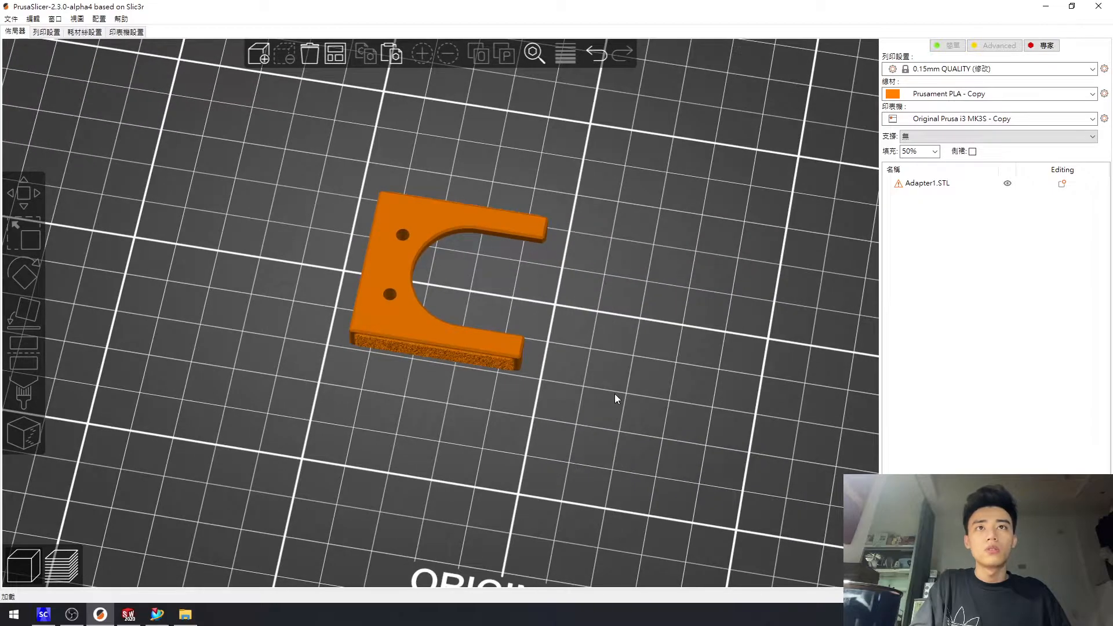
Turn the adapter upside down on the print bed by rotating it 180° about the Y axis
drag(614, 394, 503, 335)
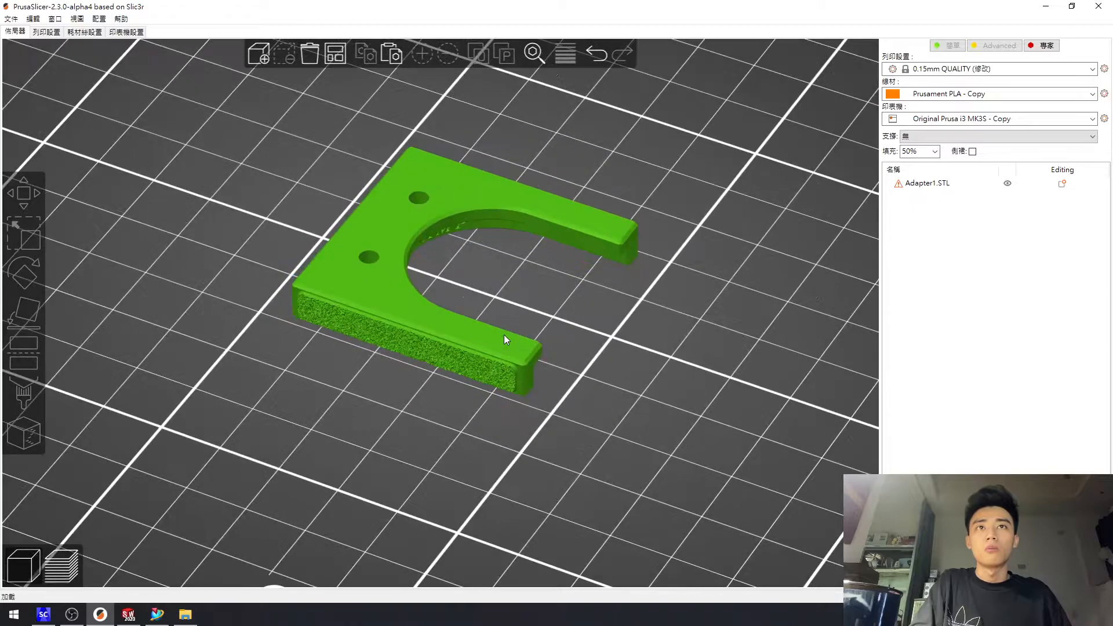
scroll(513, 409, up, 4)
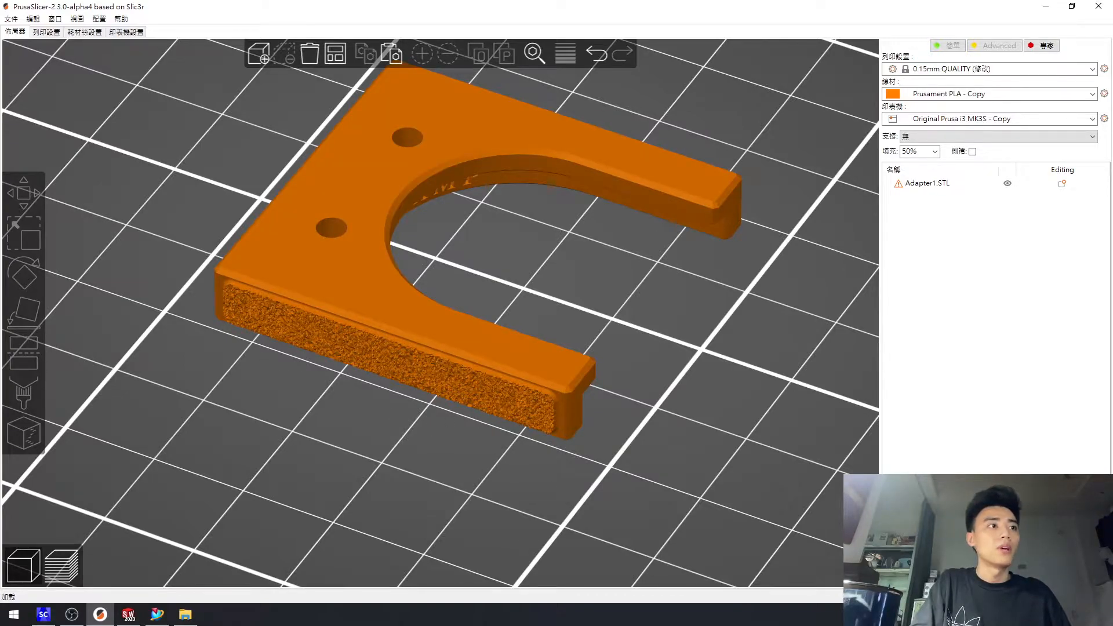
click(353, 252)
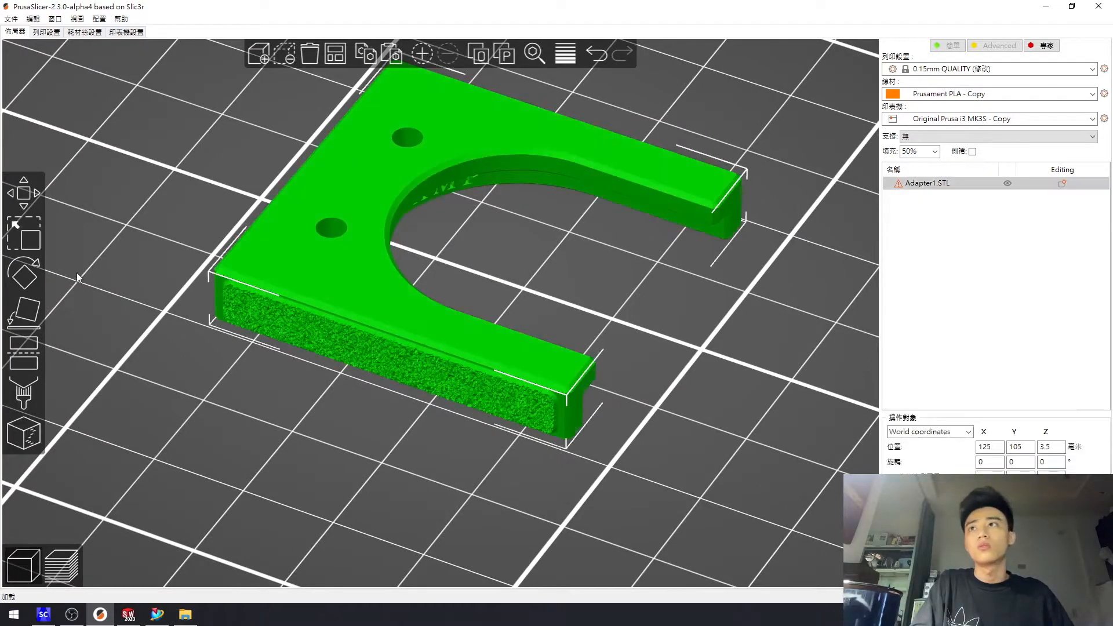
click(25, 278)
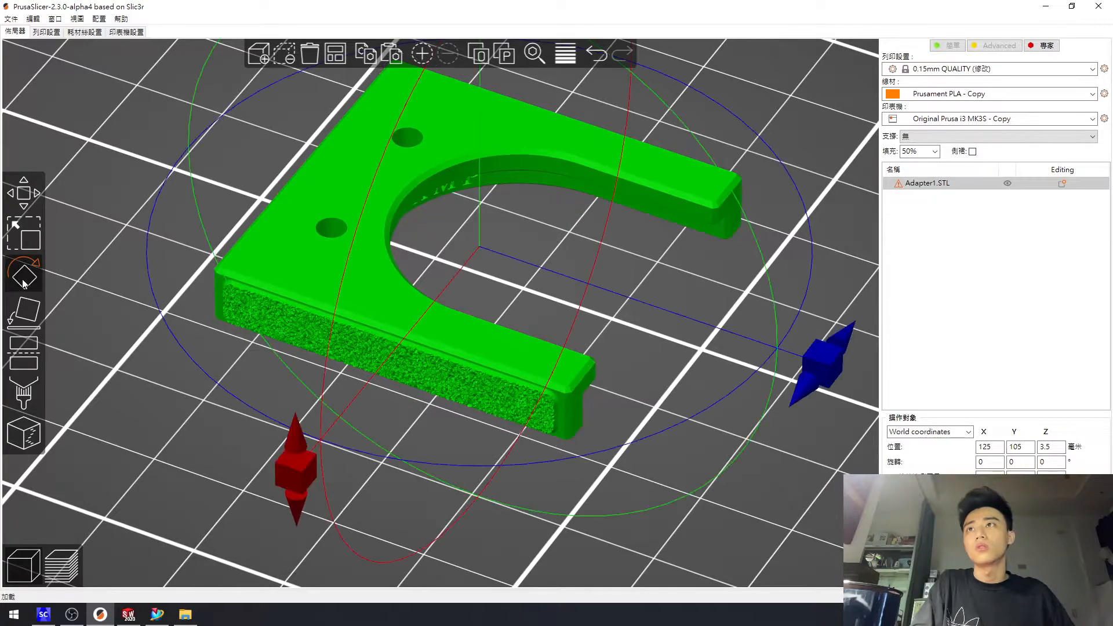
click(1043, 462)
click(1012, 462)
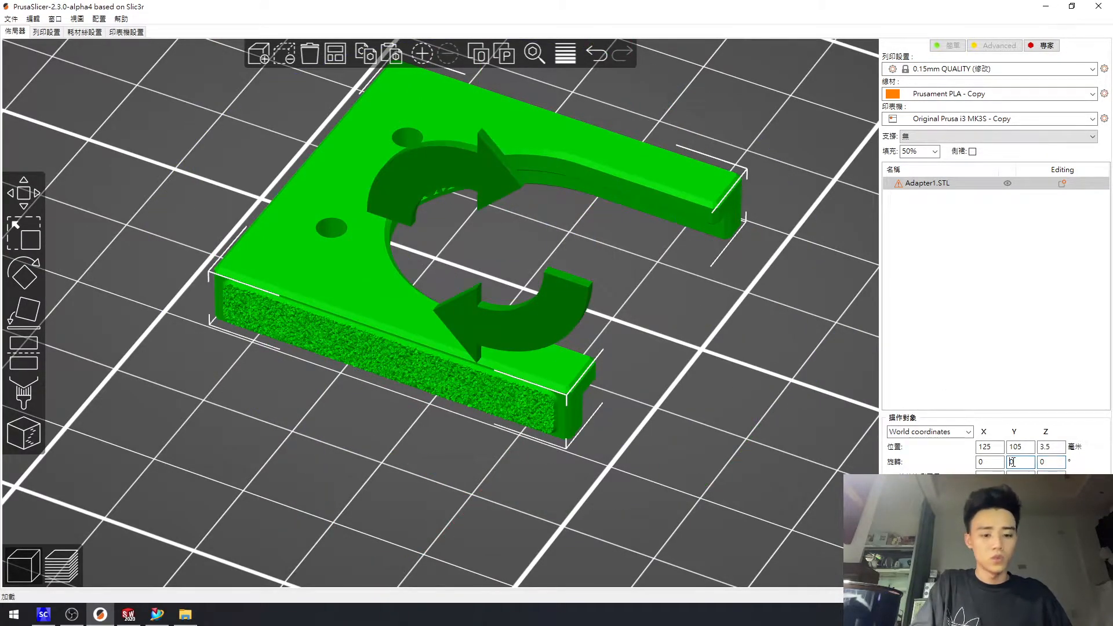
text(18)
key(Return)
click(750, 458)
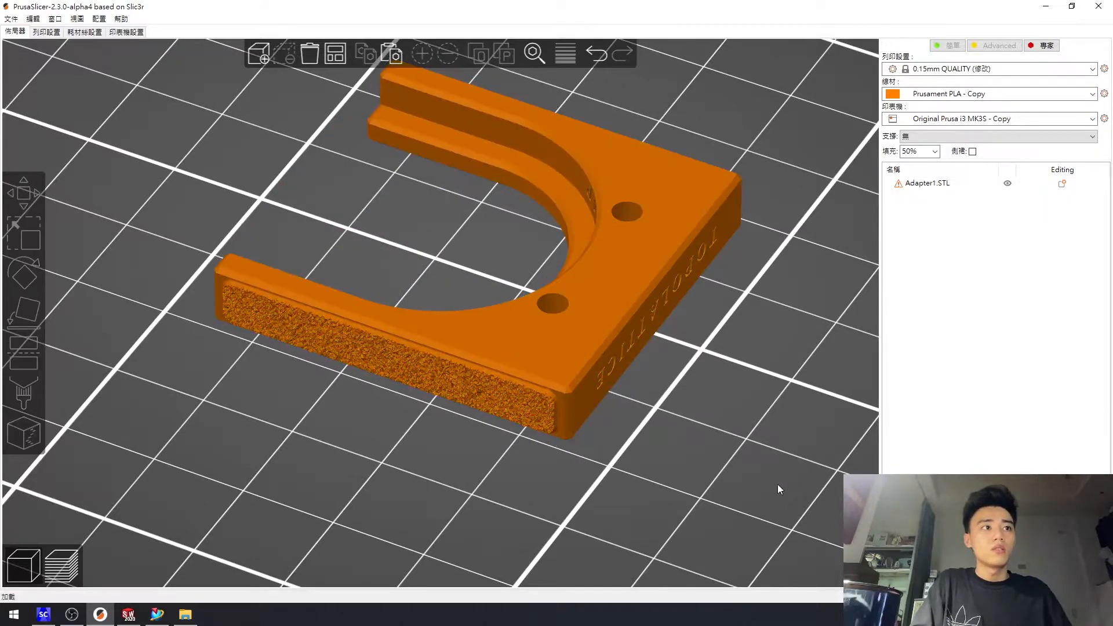
Slice the flipped adapter and examine its asphalt-textured side up close in the layer preview
key(Tab)
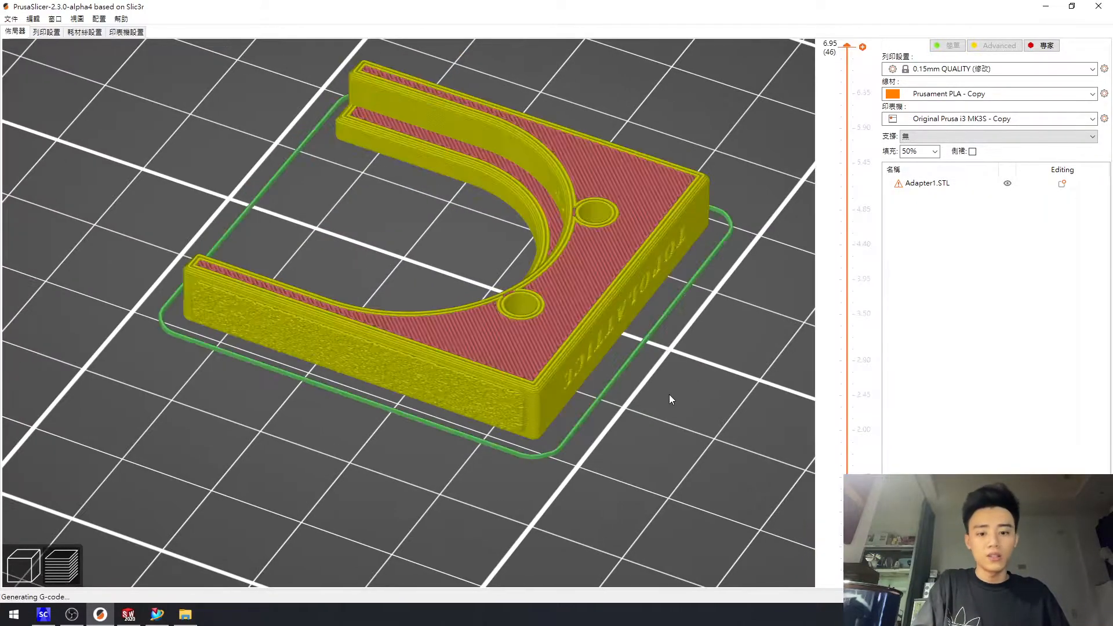
drag(663, 404, 460, 471)
scroll(410, 429, up, 5)
drag(409, 429, 437, 422)
scroll(437, 422, down, 8)
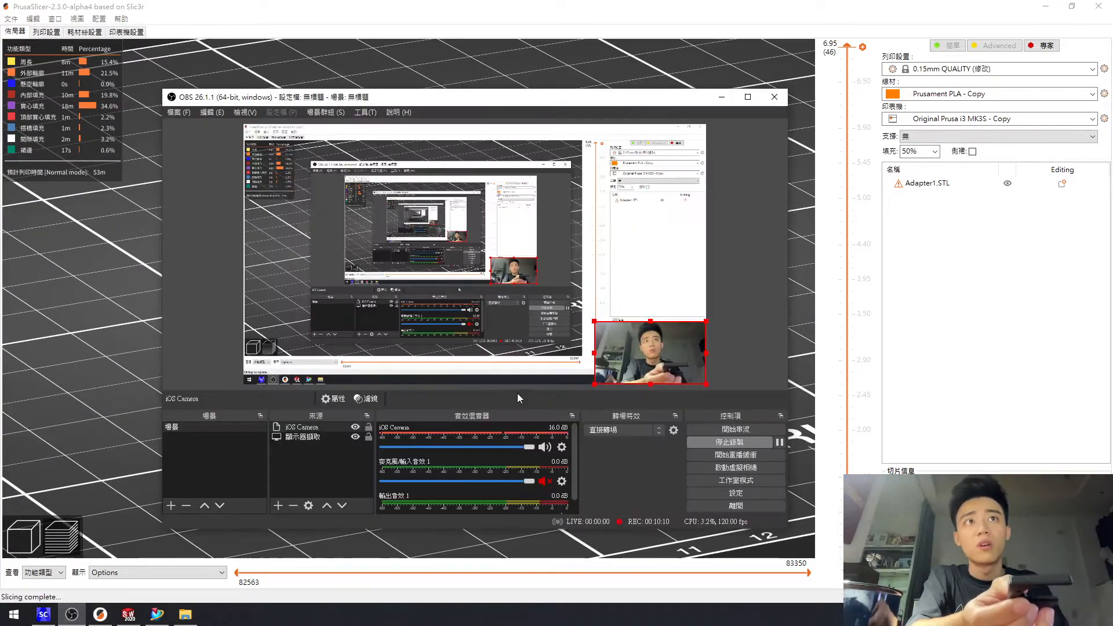
drag(594, 321, 294, 152)
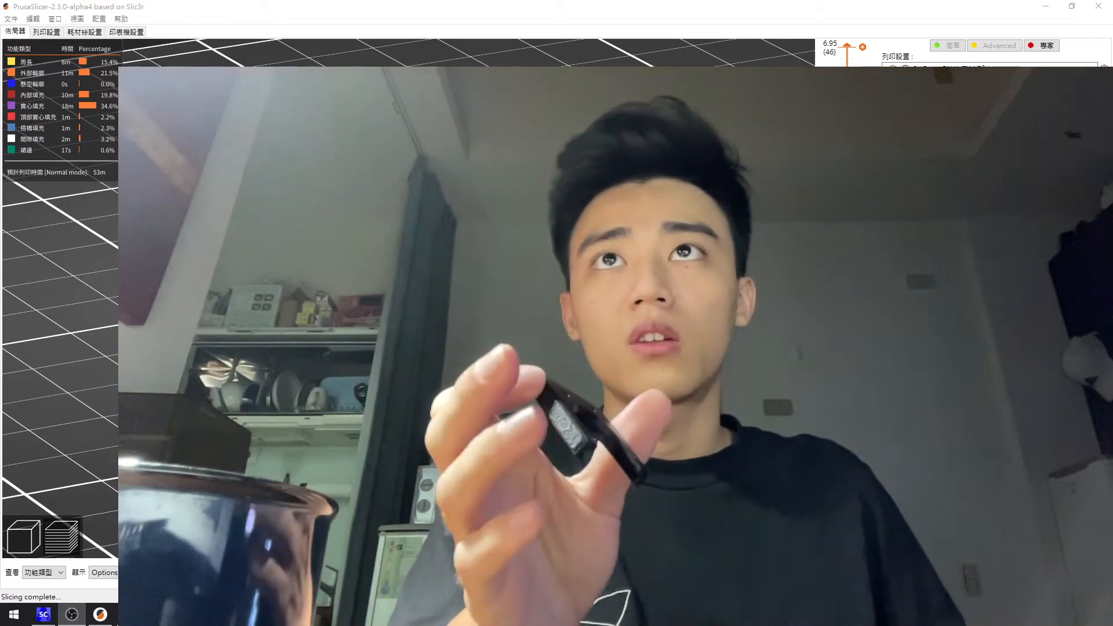
drag(293, 268, 581, 351)
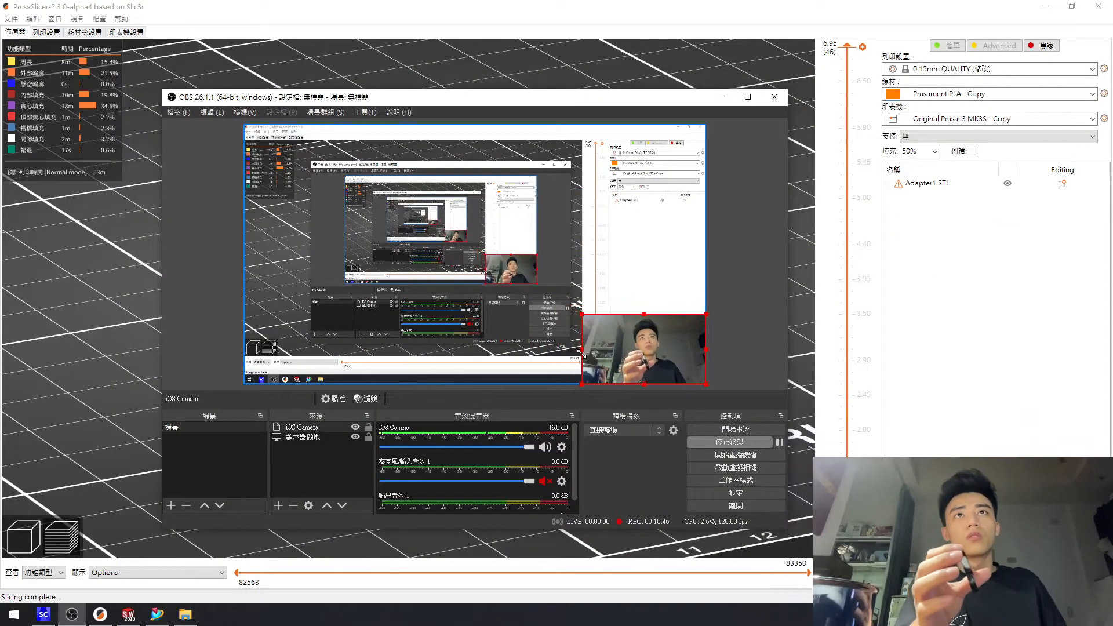